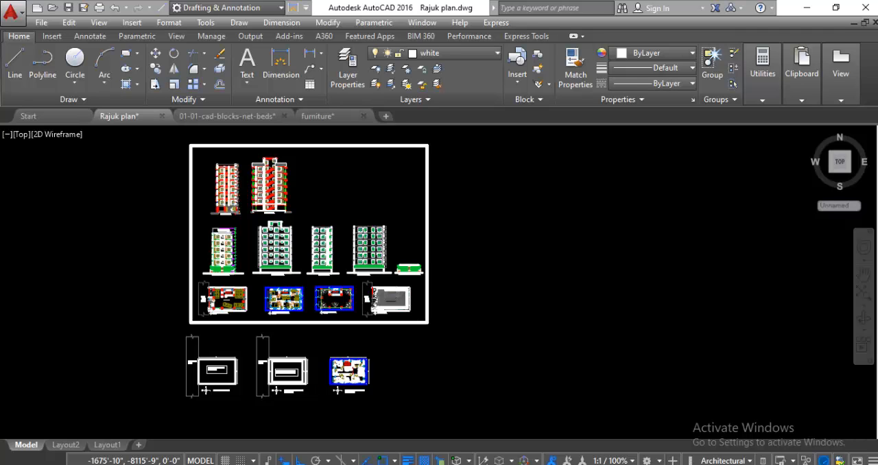
Step: Place a multiline text box below the bed in the plan's northwest bedroom and enter BEDROOM
{"action": "scroll", "coordinate": [374, 404], "scroll_direction": "up", "scroll_amount": 5}
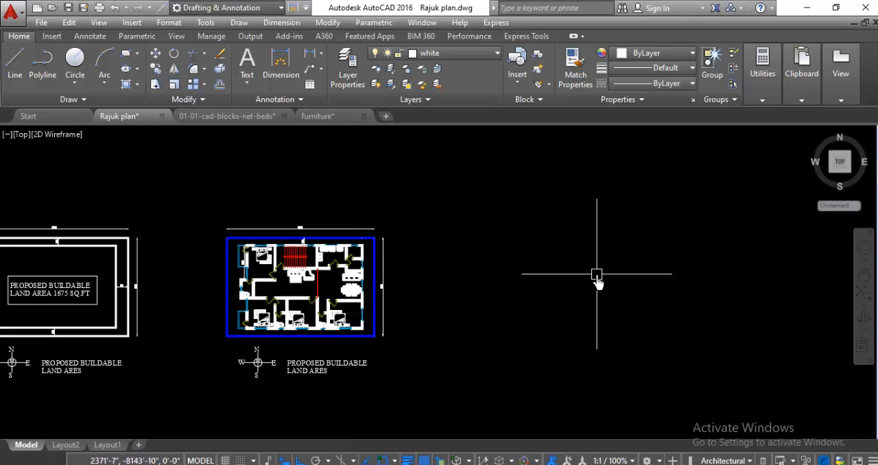
{"action": "scroll", "coordinate": [483, 353], "scroll_direction": "up", "scroll_amount": 4}
{"action": "scroll", "coordinate": [489, 406], "scroll_direction": "down", "scroll_amount": 2}
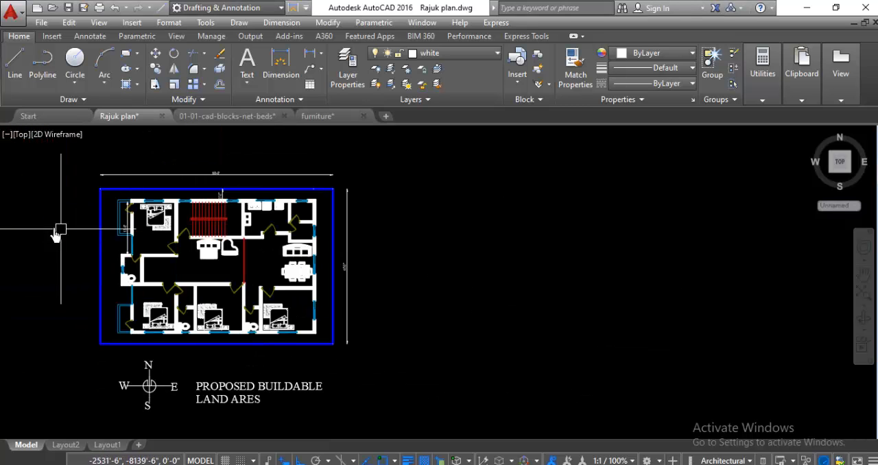
{"action": "scroll", "coordinate": [50, 234], "scroll_direction": "up", "scroll_amount": 1}
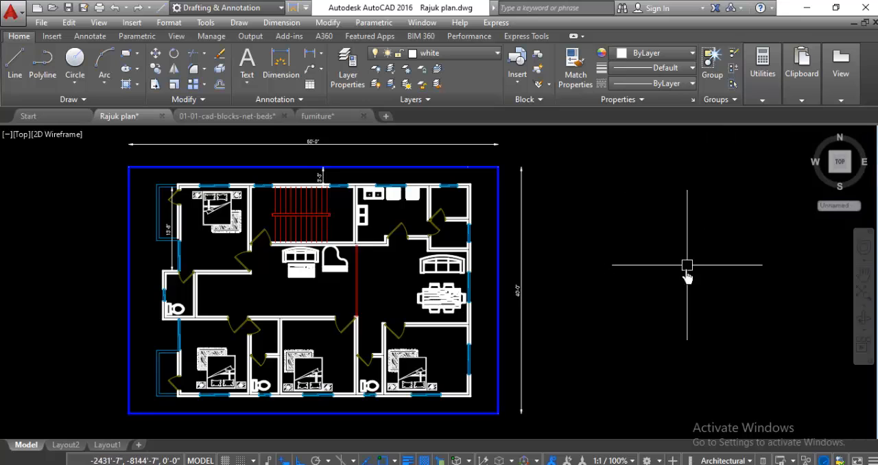
{"action": "scroll", "coordinate": [186, 180], "scroll_direction": "up", "scroll_amount": 5}
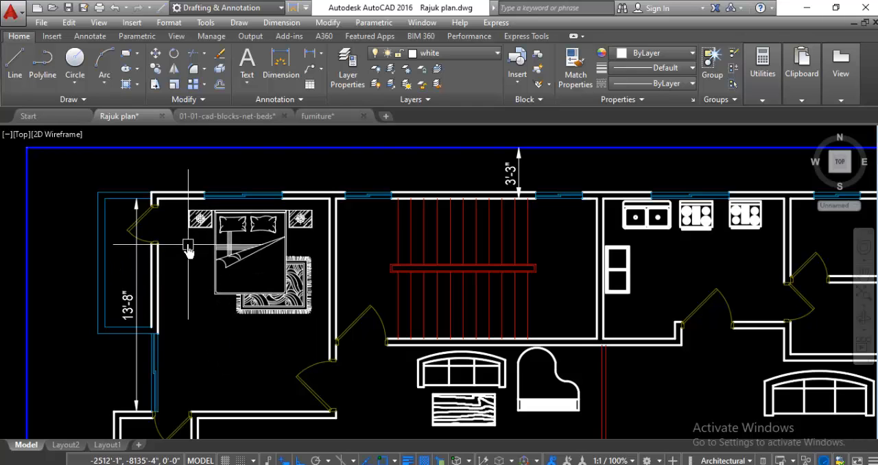
{"action": "scroll", "coordinate": [195, 240], "scroll_direction": "down", "scroll_amount": 3}
{"action": "scroll", "coordinate": [168, 293], "scroll_direction": "up", "scroll_amount": 2}
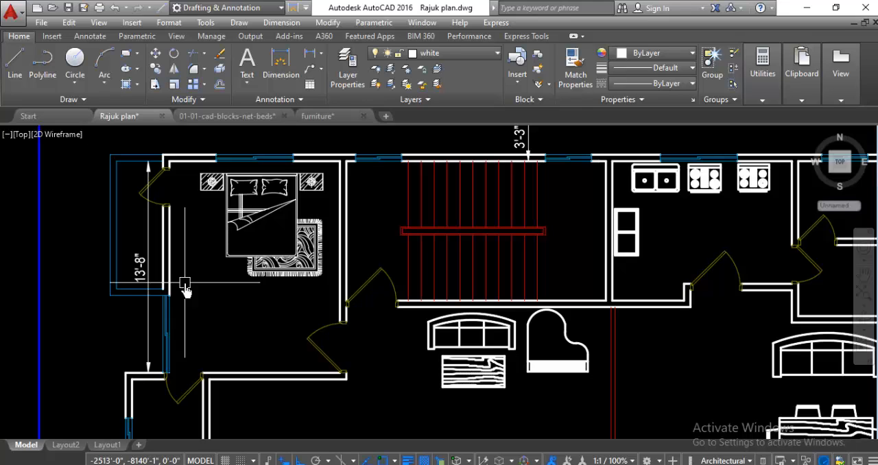
{"action": "left_click", "coordinate": [248, 60]}
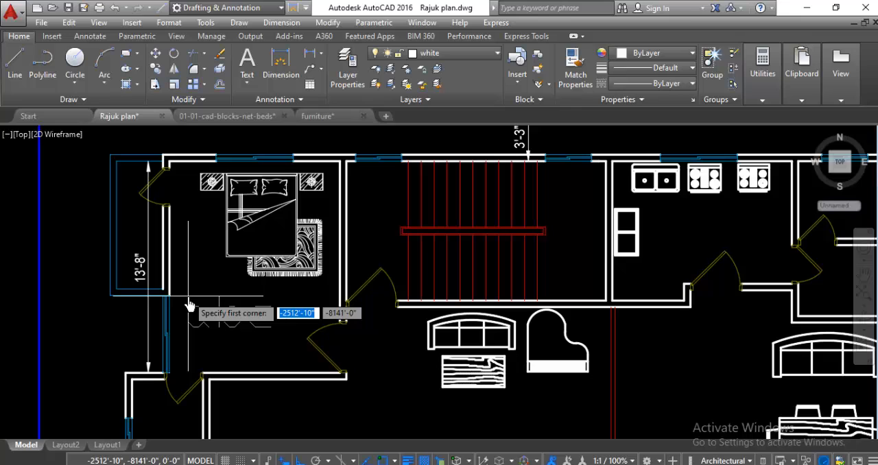
{"action": "left_click", "coordinate": [188, 296]}
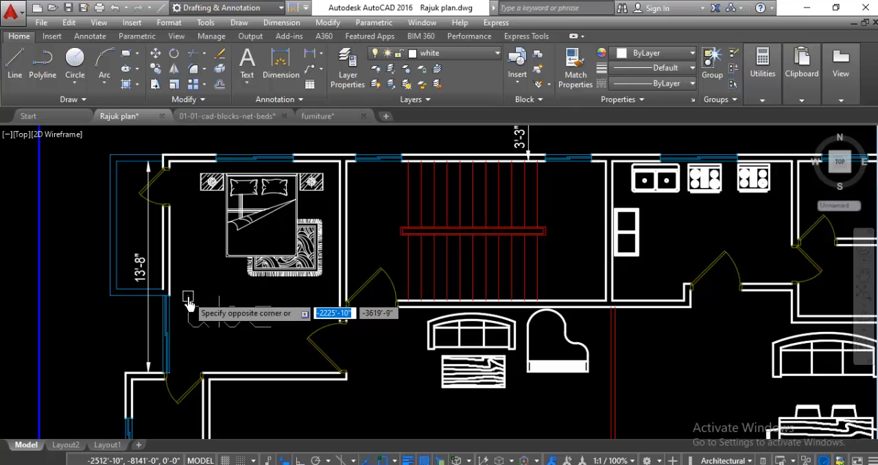
{"action": "left_click", "coordinate": [292, 347]}
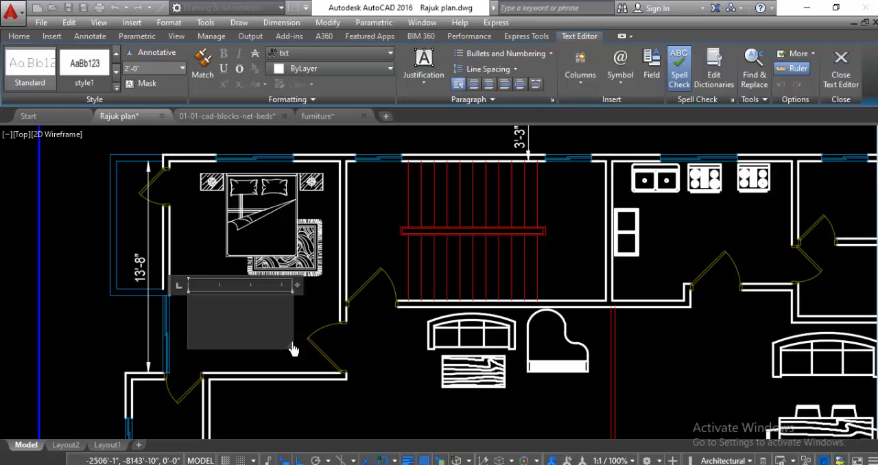
{"action": "type", "text": "BEDROOM"}
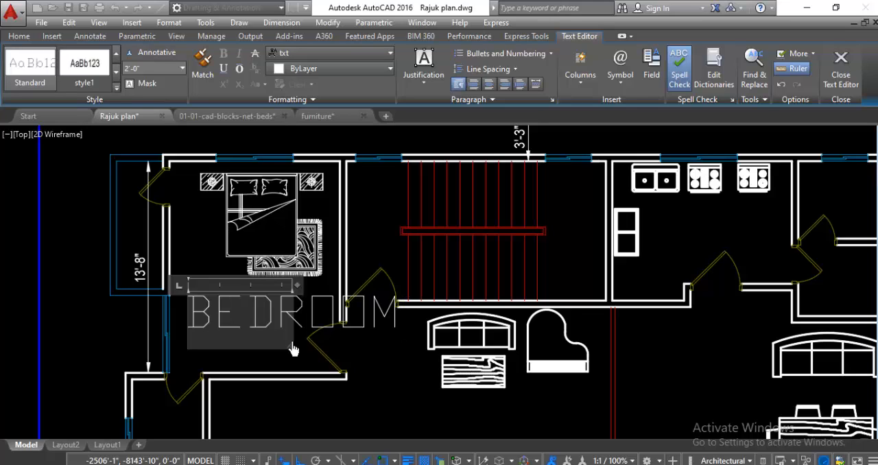
Step: Add a second line reading 11'-0"X13'8 under BEDROOM in the room label
{"action": "key", "text": "Return"}
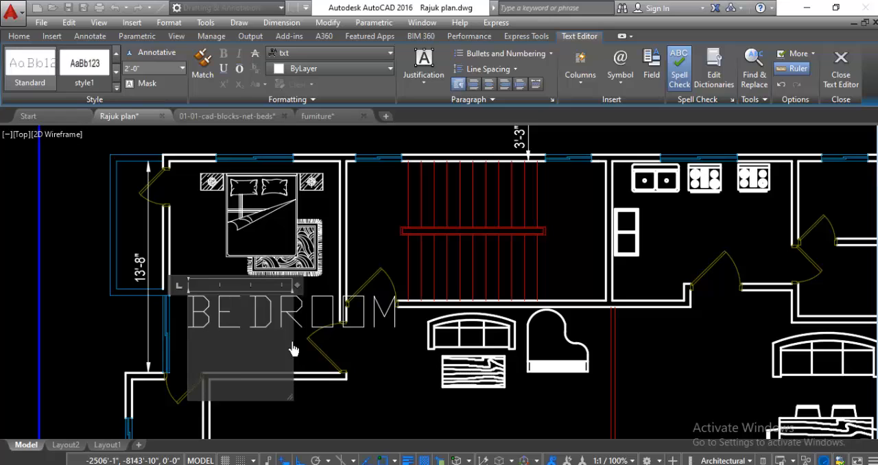
{"action": "type", "text": "11'-0\"X"}
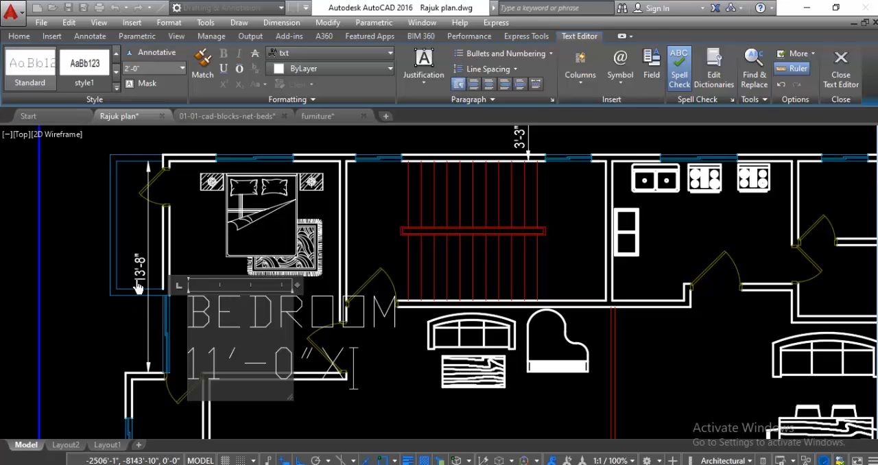
{"action": "type", "text": "13'8"}
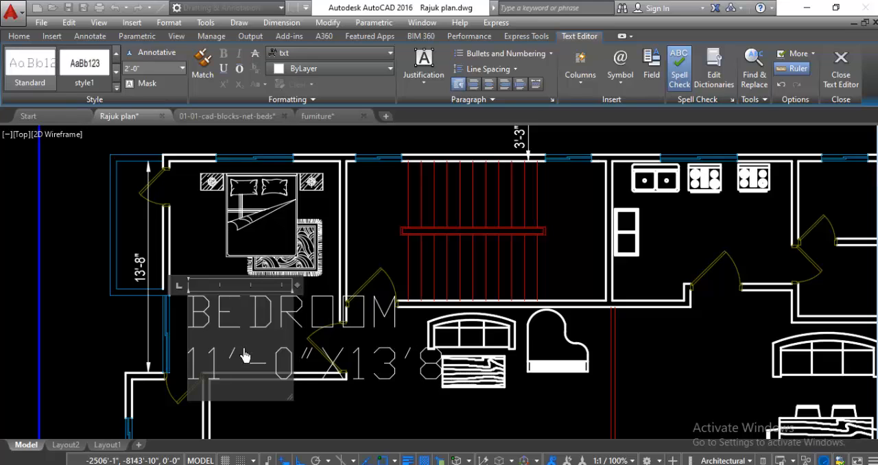
Step: Set both lines of the bedroom label to a 10" text height and the Times New Roman font
{"action": "left_click_drag", "start_coordinate": [191, 317], "coordinate": [300, 420]}
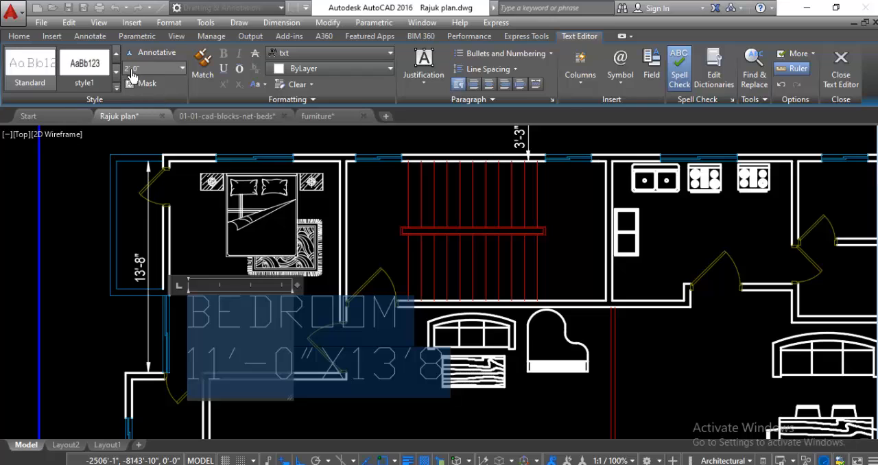
{"action": "left_click", "coordinate": [154, 69]}
{"action": "key", "text": "BackSpace"}
{"action": "type", "text": "10'"}
{"action": "key", "text": "Return"}
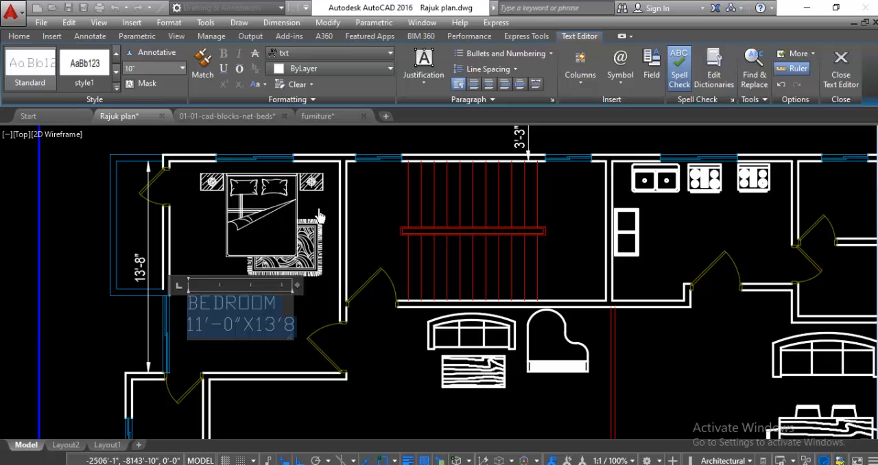
{"action": "left_click", "coordinate": [346, 56]}
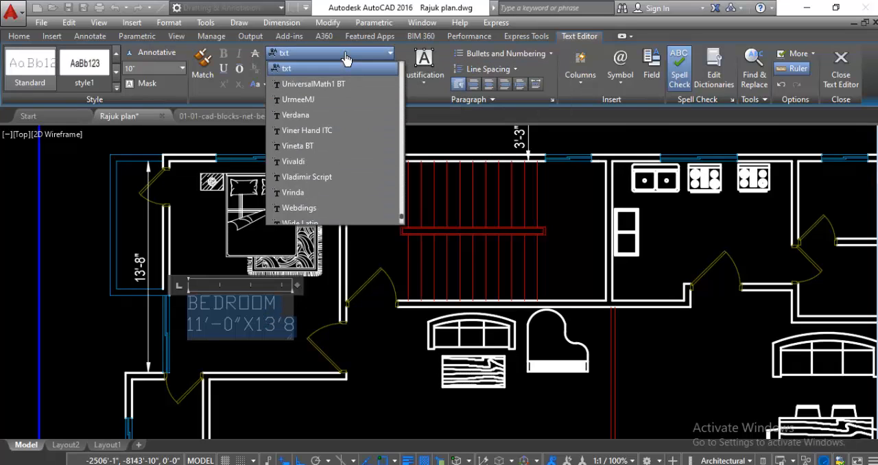
{"action": "key", "text": "t"}
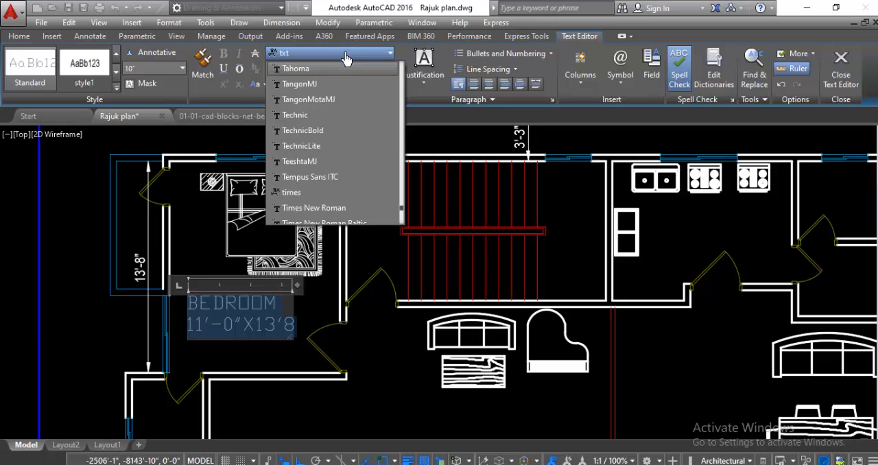
{"action": "left_click", "coordinate": [339, 208]}
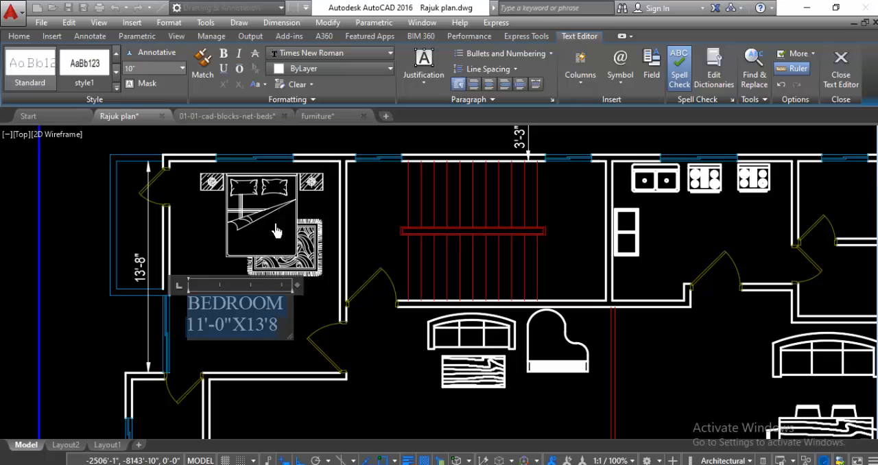
Step: Color the whole bedroom label red and finish editing the text
{"action": "left_click", "coordinate": [317, 69]}
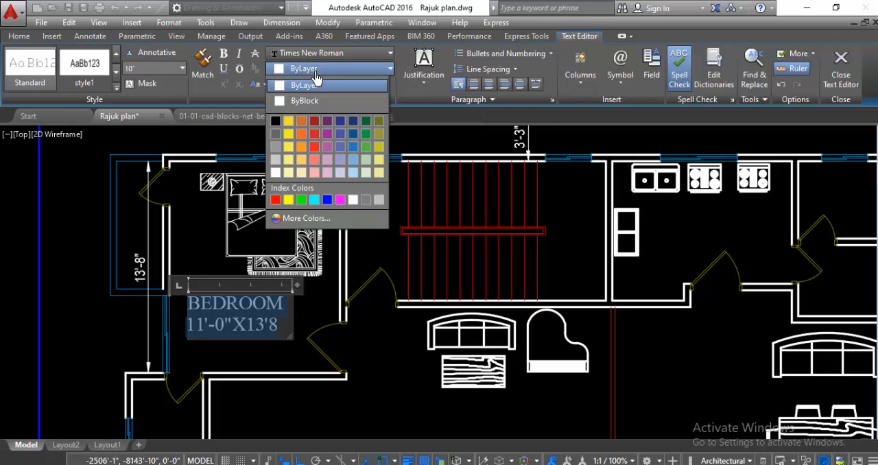
{"action": "left_click", "coordinate": [274, 199]}
{"action": "left_click", "coordinate": [384, 382]}
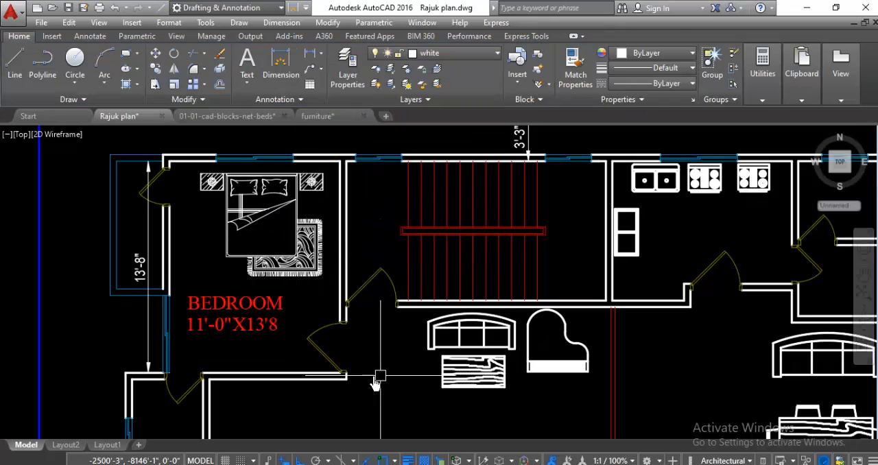
Step: Reopen the bedroom label and set the color of both text lines to ByLayer
{"action": "scroll", "coordinate": [185, 320], "scroll_direction": "down", "scroll_amount": 4}
{"action": "scroll", "coordinate": [309, 391], "scroll_direction": "down", "scroll_amount": 2}
{"action": "scroll", "coordinate": [205, 322], "scroll_direction": "up", "scroll_amount": 8}
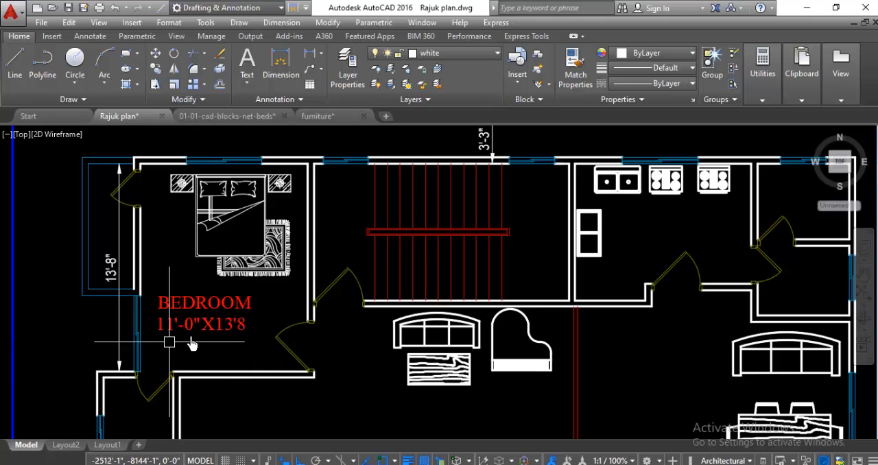
{"action": "scroll", "coordinate": [209, 332], "scroll_direction": "down", "scroll_amount": 4}
{"action": "scroll", "coordinate": [217, 332], "scroll_direction": "up", "scroll_amount": 5}
{"action": "scroll", "coordinate": [137, 295], "scroll_direction": "up", "scroll_amount": 2}
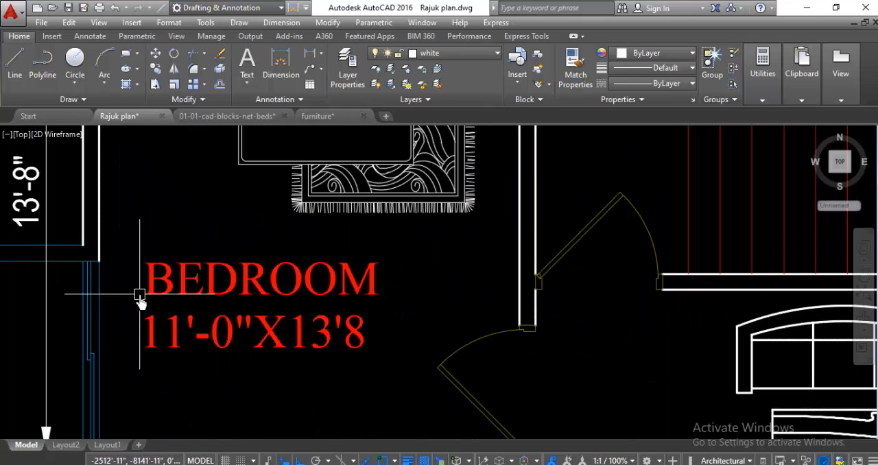
{"action": "scroll", "coordinate": [235, 333], "scroll_direction": "down", "scroll_amount": 2}
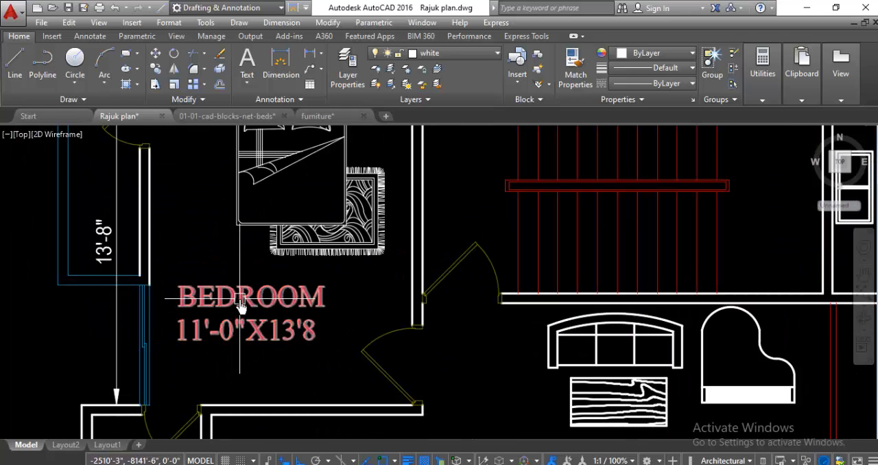
{"action": "double_click", "coordinate": [240, 305]}
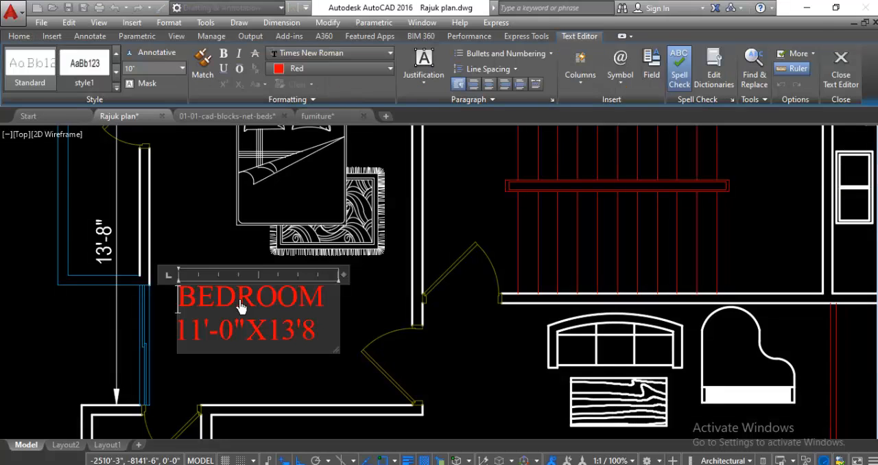
{"action": "left_click_drag", "start_coordinate": [314, 343], "coordinate": [173, 317]}
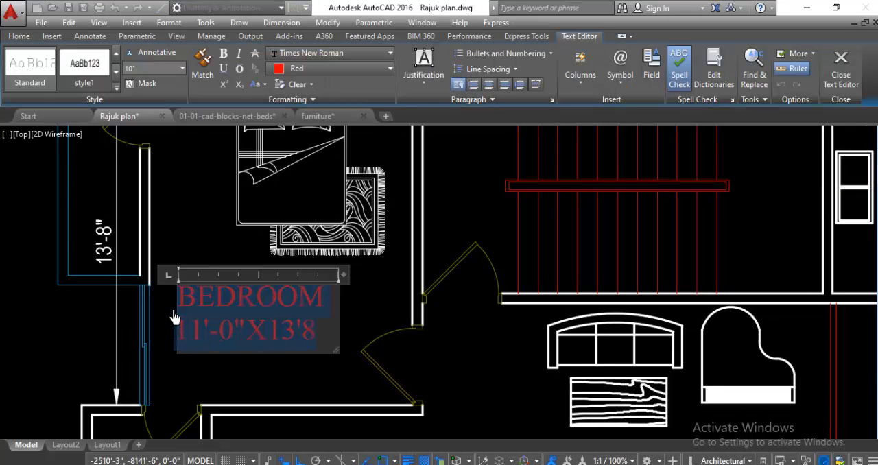
{"action": "left_click", "coordinate": [334, 72]}
{"action": "left_click", "coordinate": [307, 85]}
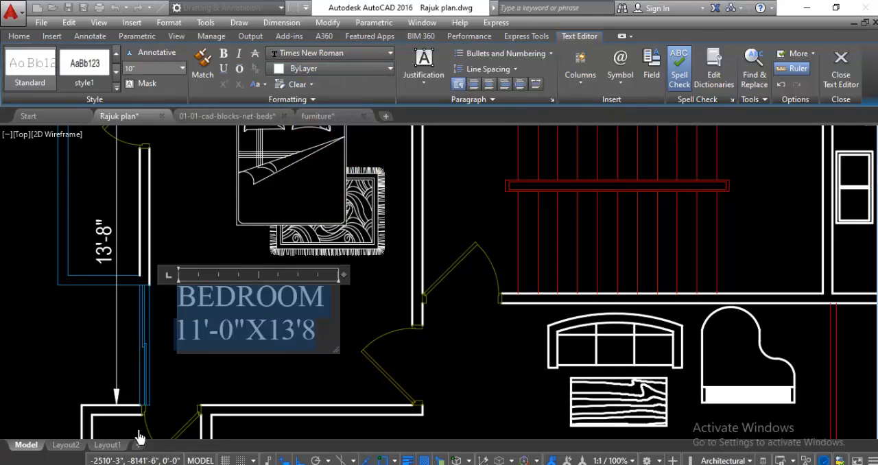
{"action": "left_click", "coordinate": [285, 374]}
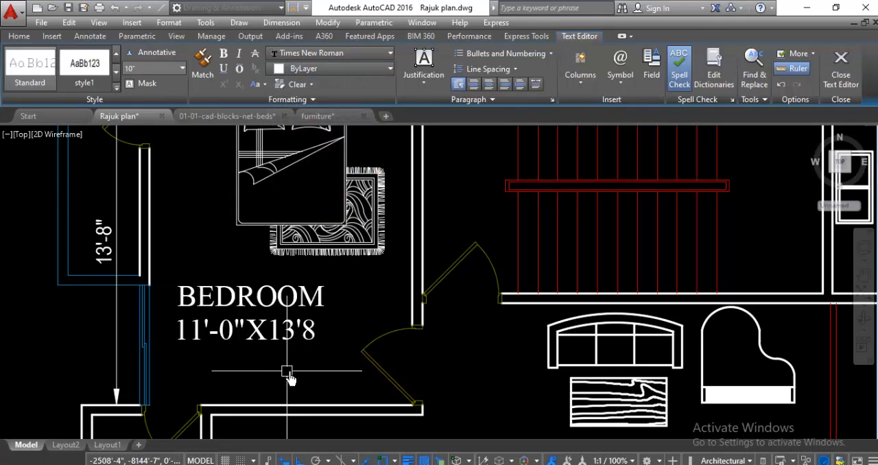
Step: Correct the second dimension in the bedroom label to 13'-8" by adding the missing hyphen and inch mark
{"action": "double_click", "coordinate": [297, 333]}
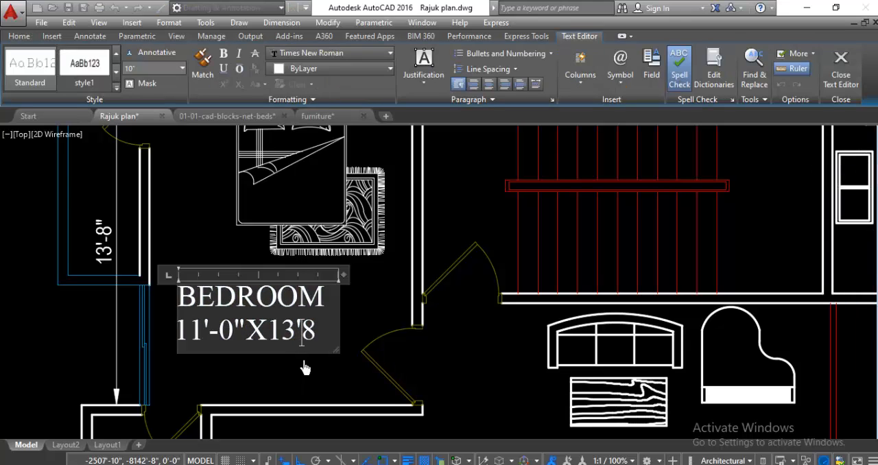
{"action": "type", "text": "-"}
{"action": "left_click", "coordinate": [326, 348]}
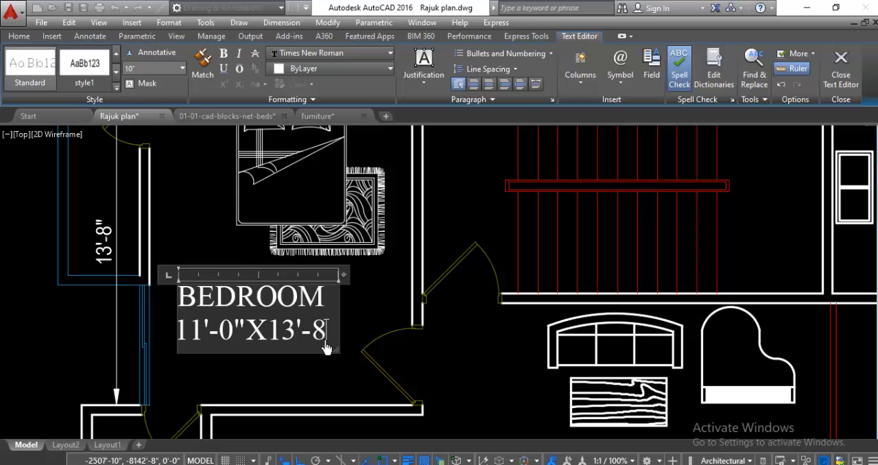
{"action": "left_click", "coordinate": [329, 373]}
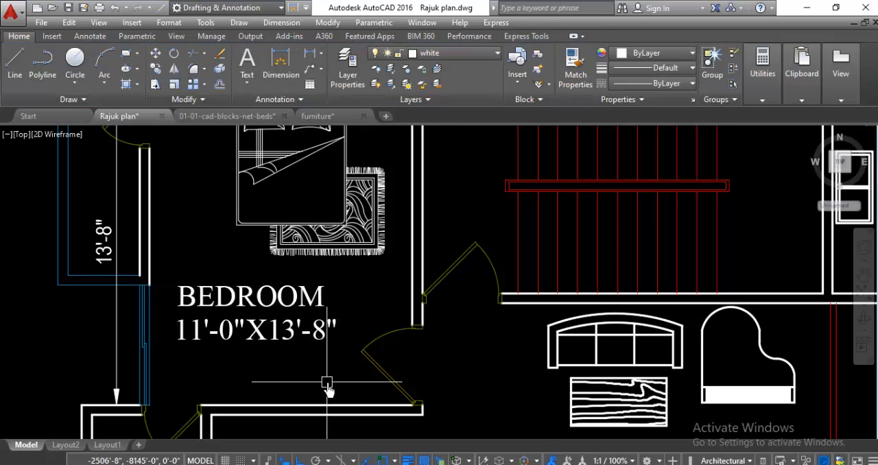
Step: Delete the vertical 13'-8" dimension along the west wall of the labelled bedroom
{"action": "scroll", "coordinate": [323, 370], "scroll_direction": "down", "scroll_amount": 4}
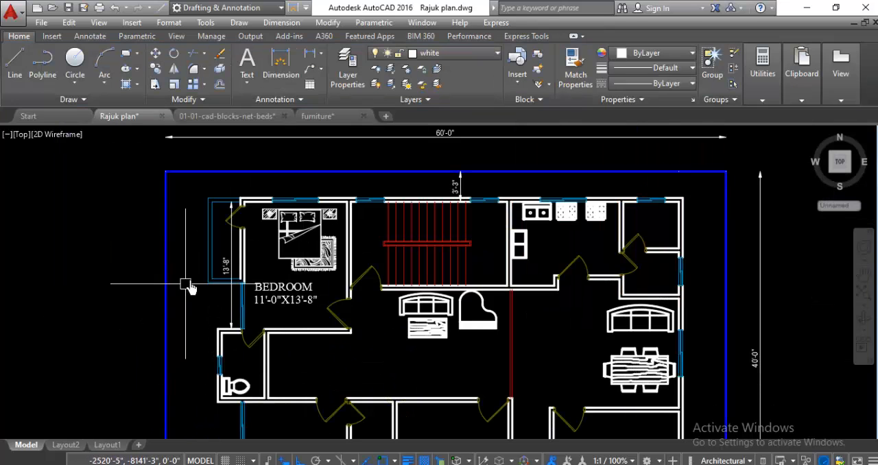
{"action": "scroll", "coordinate": [167, 293], "scroll_direction": "up", "scroll_amount": 2}
{"action": "scroll", "coordinate": [164, 295], "scroll_direction": "down", "scroll_amount": 2}
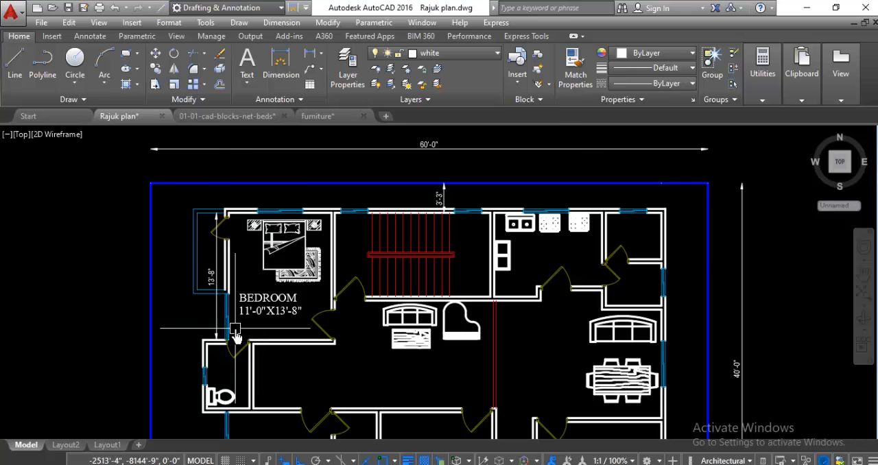
{"action": "scroll", "coordinate": [234, 329], "scroll_direction": "up", "scroll_amount": 2}
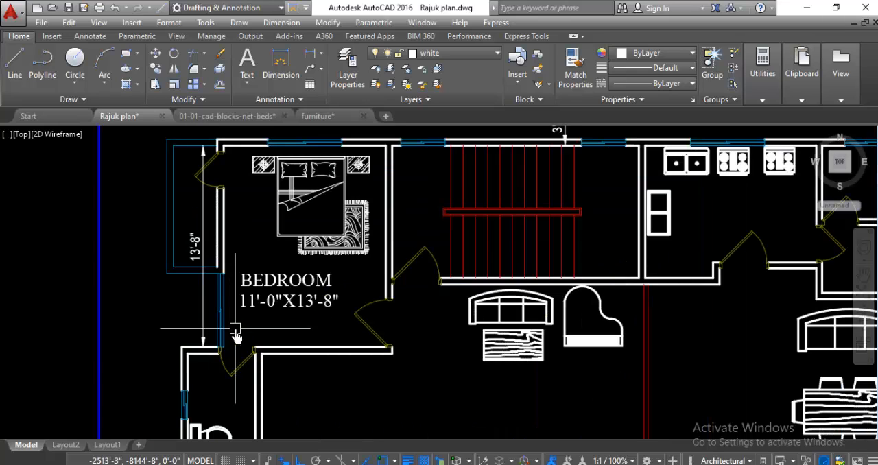
{"action": "scroll", "coordinate": [182, 306], "scroll_direction": "up", "scroll_amount": 2}
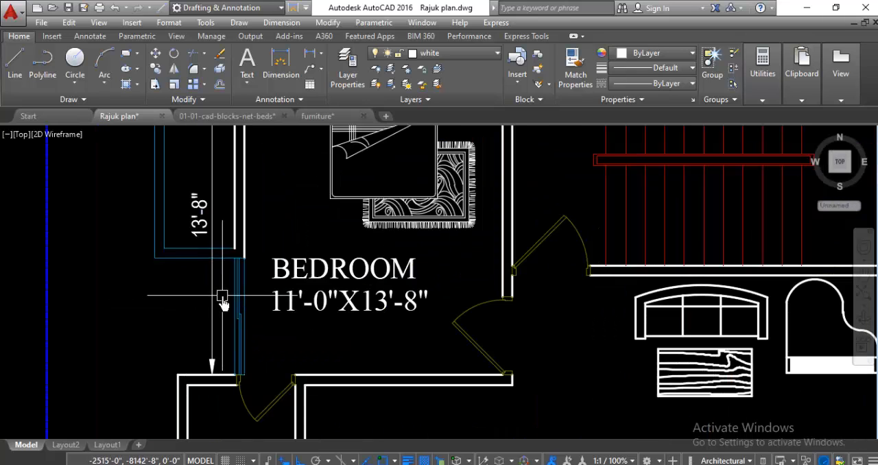
{"action": "left_click", "coordinate": [217, 302]}
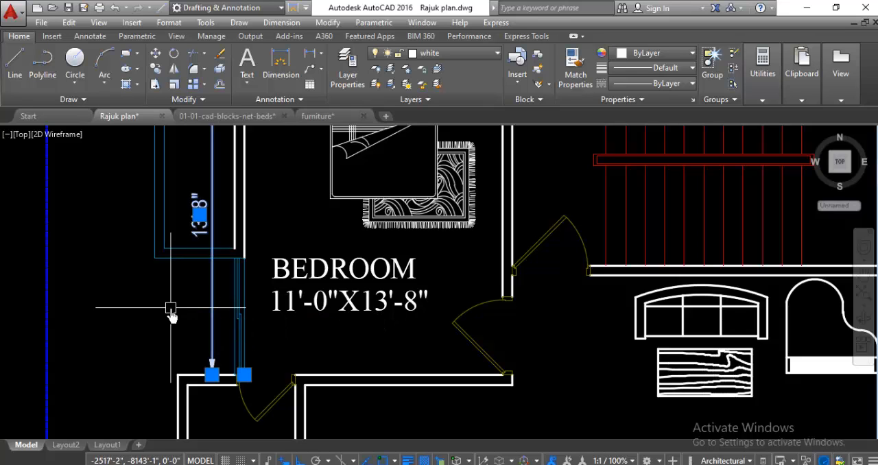
{"action": "key", "text": "Escape"}
{"action": "scroll", "coordinate": [214, 206], "scroll_direction": "down", "scroll_amount": 3}
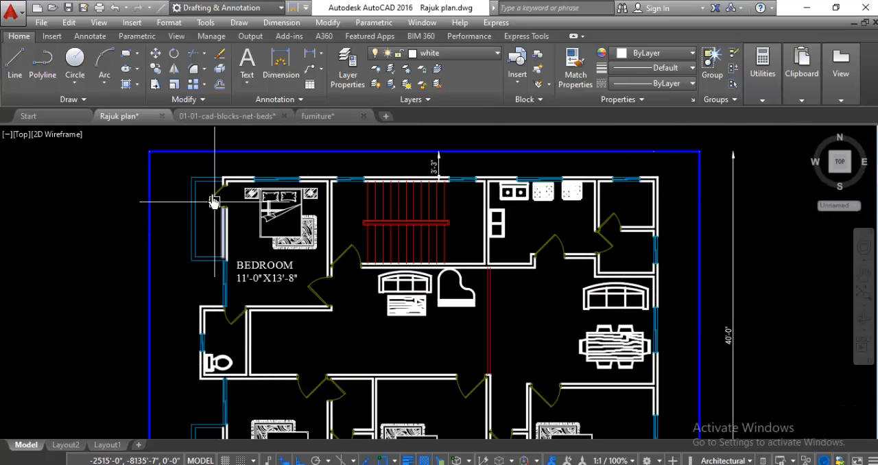
Step: Dimension the inside north-south length of the northwest verandah, placing the dimension line just outside its west edge
{"action": "scroll", "coordinate": [190, 172], "scroll_direction": "up", "scroll_amount": 1}
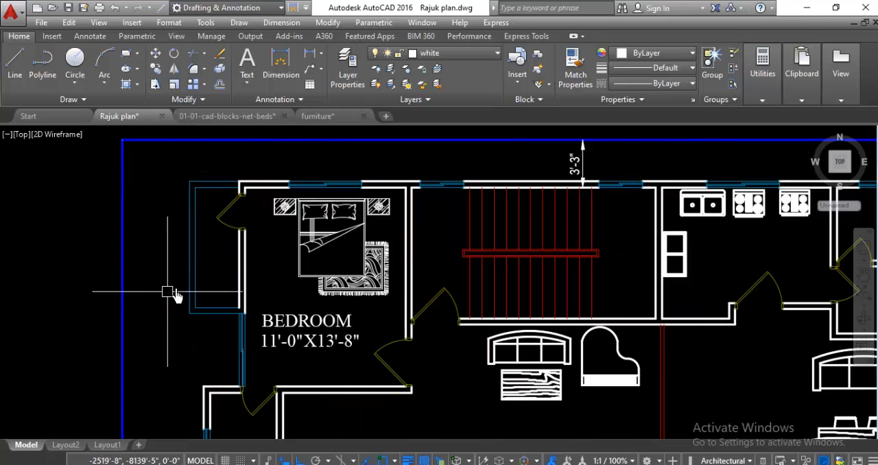
{"action": "scroll", "coordinate": [187, 250], "scroll_direction": "up", "scroll_amount": 2}
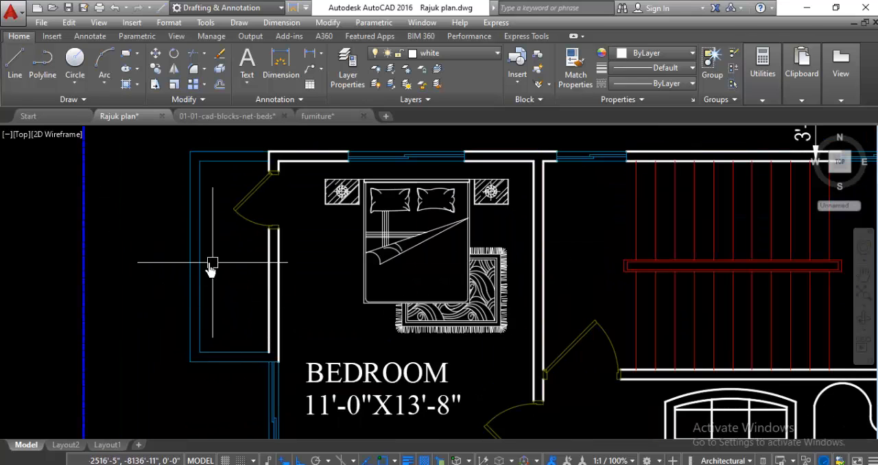
{"action": "scroll", "coordinate": [235, 289], "scroll_direction": "down", "scroll_amount": 1}
{"action": "scroll", "coordinate": [249, 193], "scroll_direction": "up", "scroll_amount": 2}
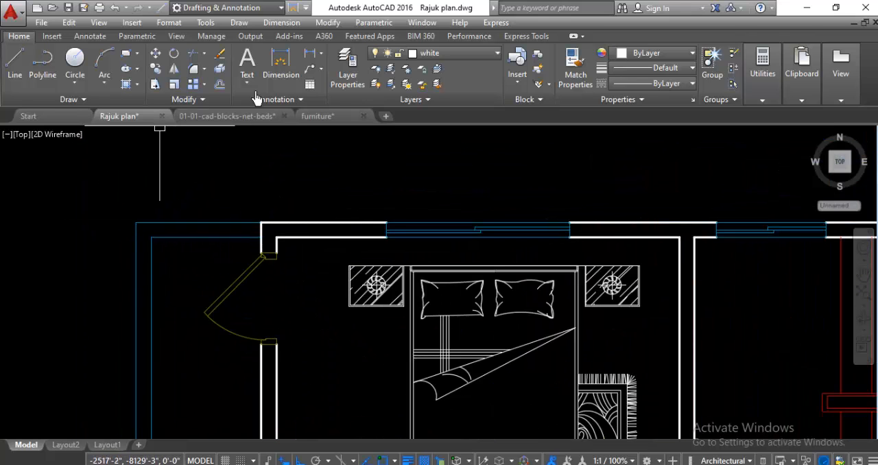
{"action": "left_click", "coordinate": [274, 75]}
{"action": "left_click", "coordinate": [153, 238]}
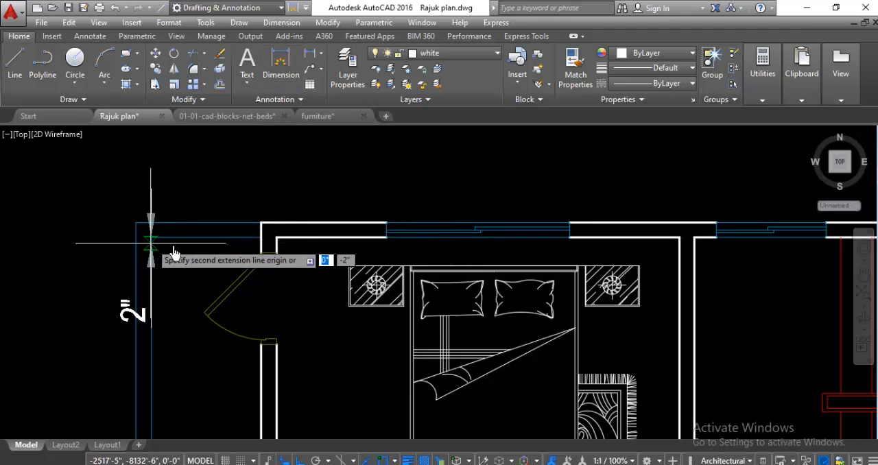
{"action": "scroll", "coordinate": [254, 245], "scroll_direction": "down", "scroll_amount": 3}
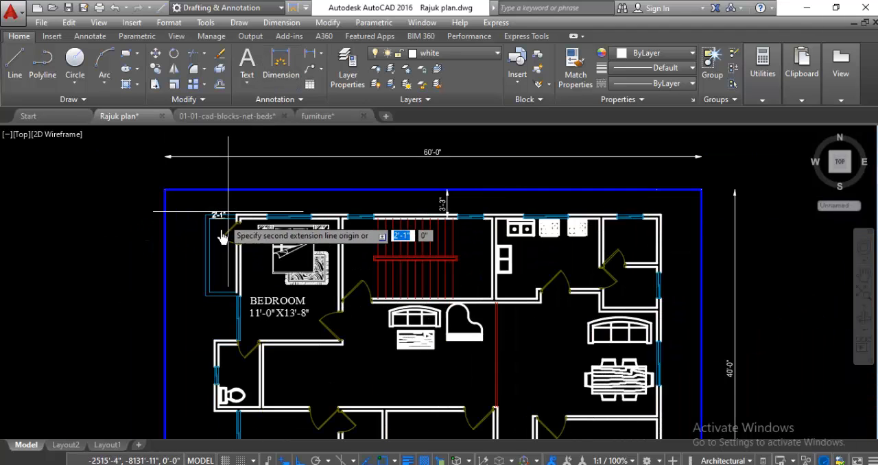
{"action": "scroll", "coordinate": [220, 216], "scroll_direction": "up", "scroll_amount": 1}
{"action": "scroll", "coordinate": [211, 290], "scroll_direction": "up", "scroll_amount": 2}
{"action": "left_click", "coordinate": [203, 310]}
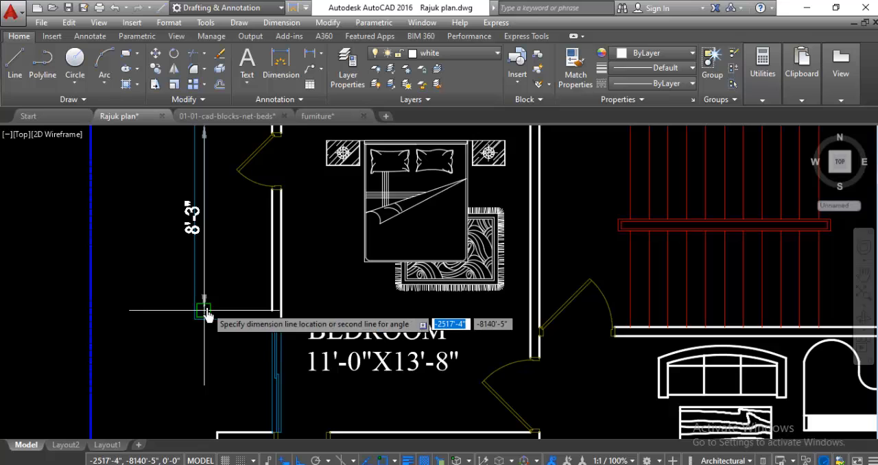
{"action": "left_click", "coordinate": [176, 323]}
Step: Create a multiline text inside the northwest verandah with the first line VERHANDHA
{"action": "scroll", "coordinate": [153, 352], "scroll_direction": "down", "scroll_amount": 3}
{"action": "scroll", "coordinate": [188, 310], "scroll_direction": "up", "scroll_amount": 2}
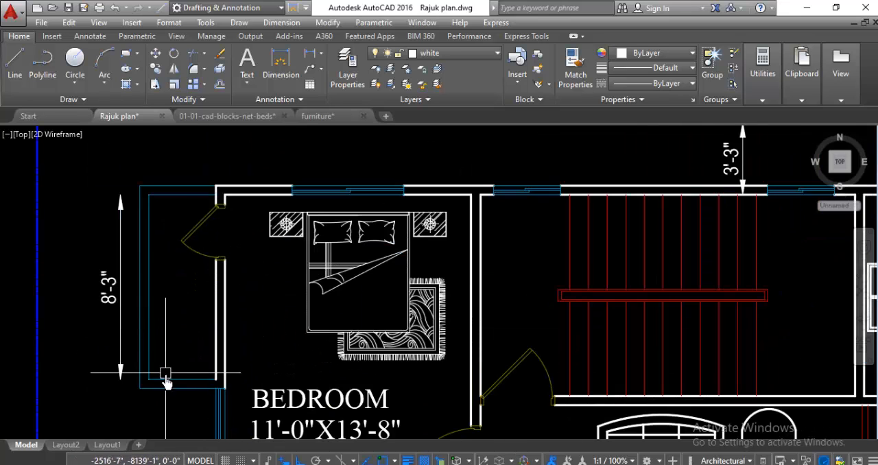
{"action": "left_click", "coordinate": [247, 60]}
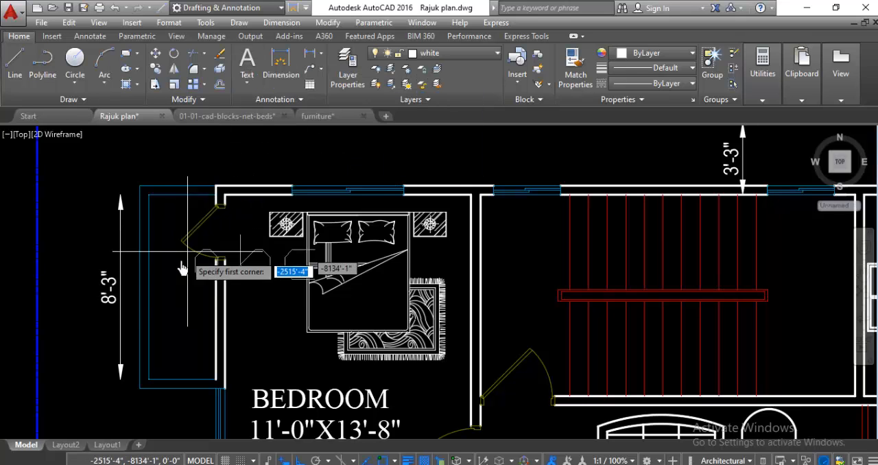
{"action": "scroll", "coordinate": [162, 299], "scroll_direction": "up", "scroll_amount": 2}
{"action": "left_click", "coordinate": [163, 292]}
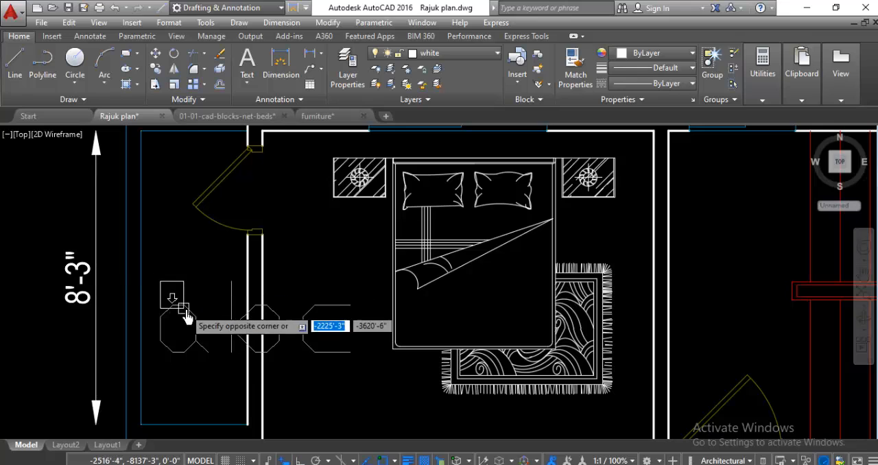
{"action": "left_click", "coordinate": [221, 343]}
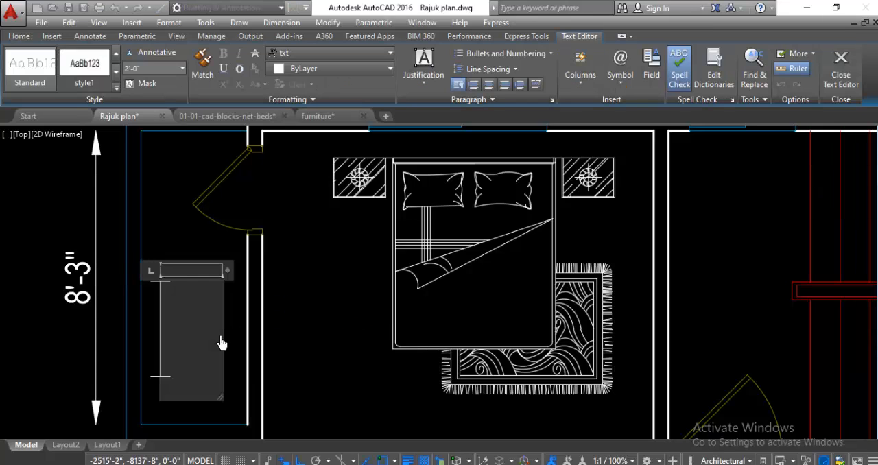
{"action": "type", "text": "V"}
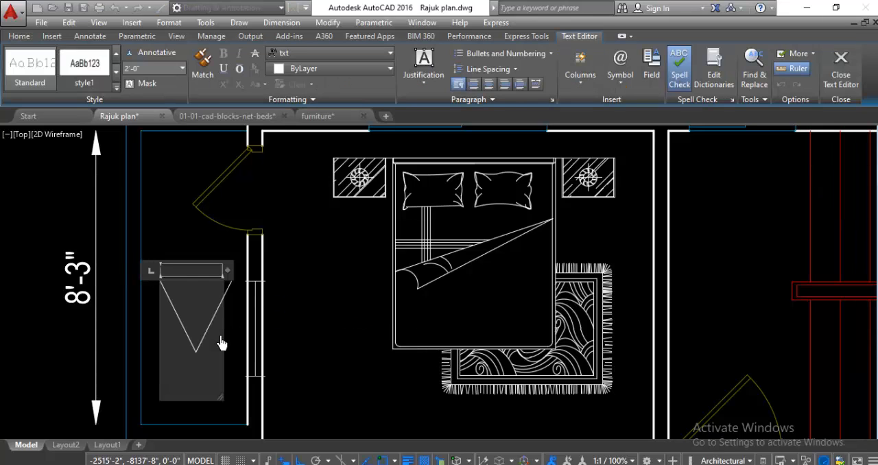
{"action": "type", "text": "ERTHAND"}
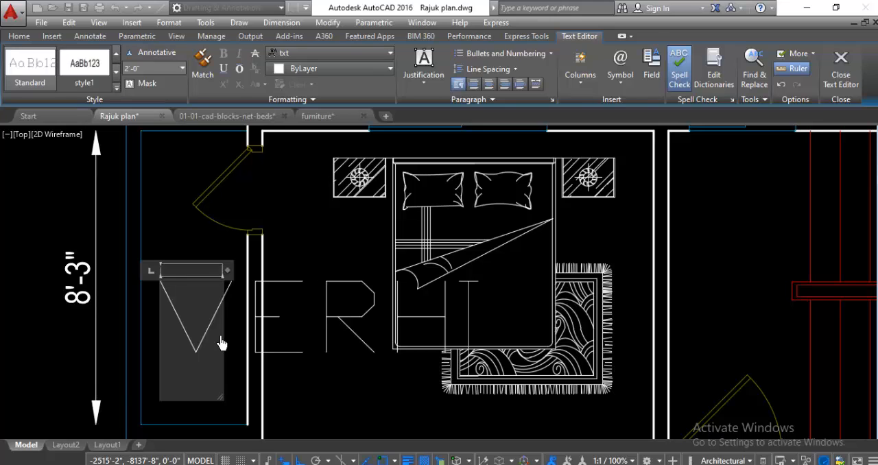
{"action": "type", "text": "HA"}
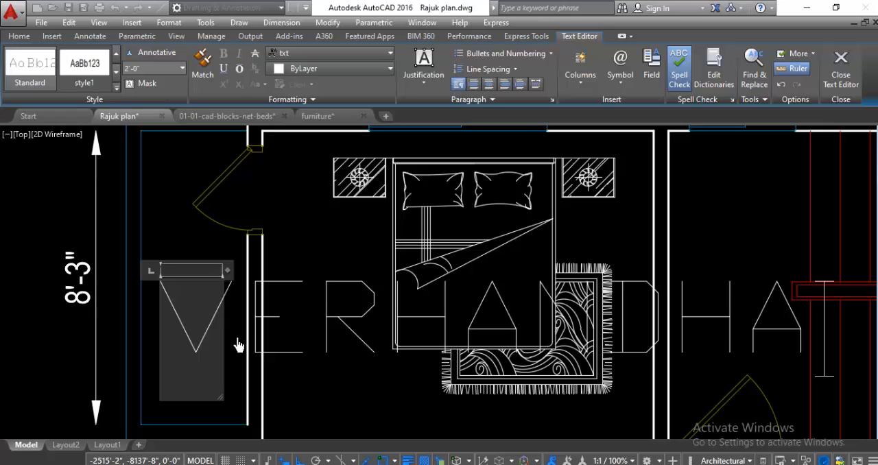
Step: Add a second line reading 3'-0"X8'-3" to the verandah label
{"action": "key", "text": "Return"}
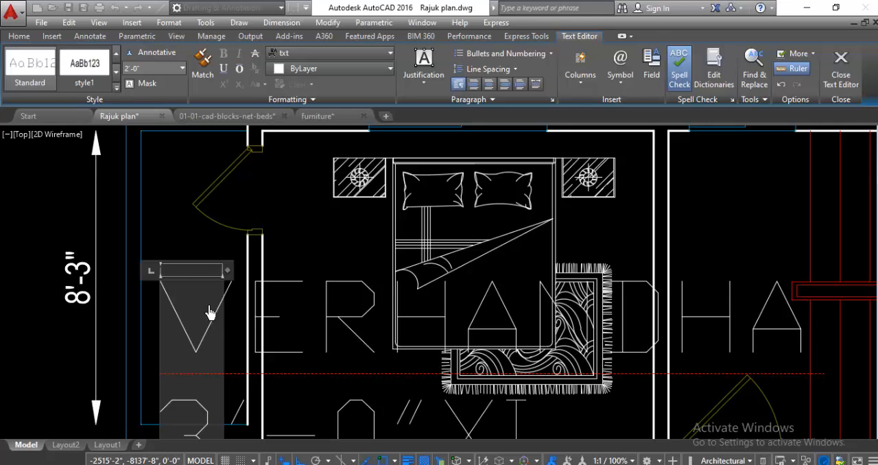
{"action": "type", "text": "8'-"}
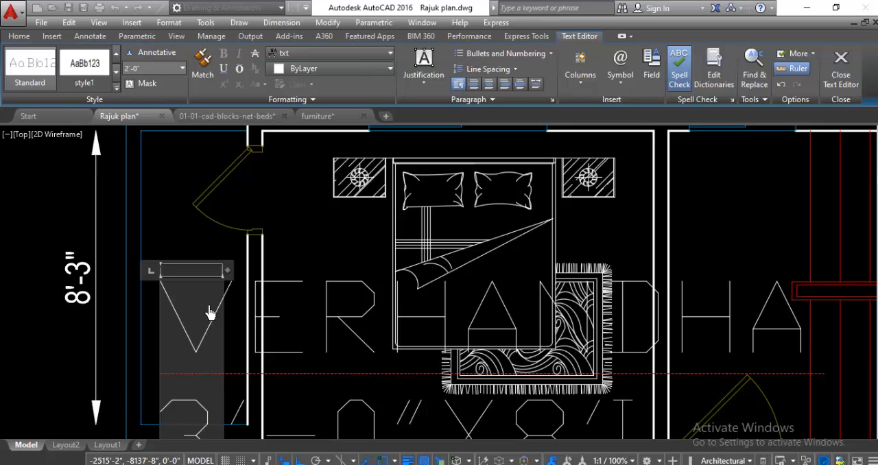
{"action": "type", "text": "3"}
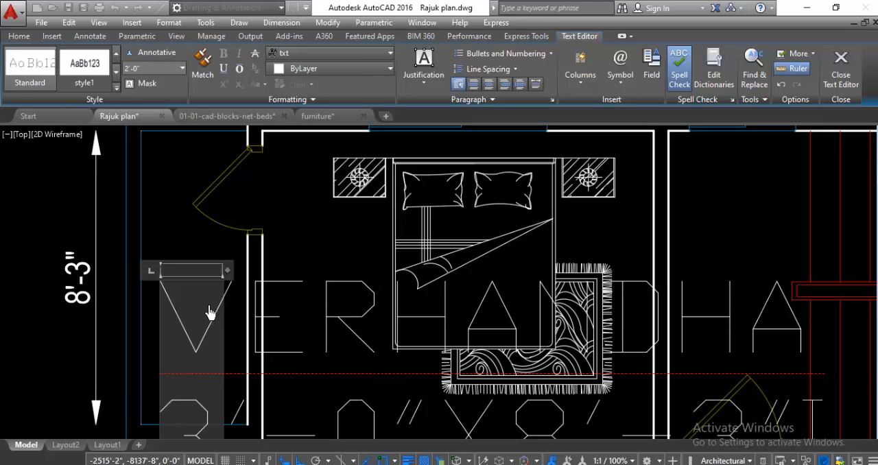
Step: Set both lines of the verandah label to a text height of 10" and the Times New Roman font
{"action": "scroll", "coordinate": [212, 300], "scroll_direction": "down", "scroll_amount": 2}
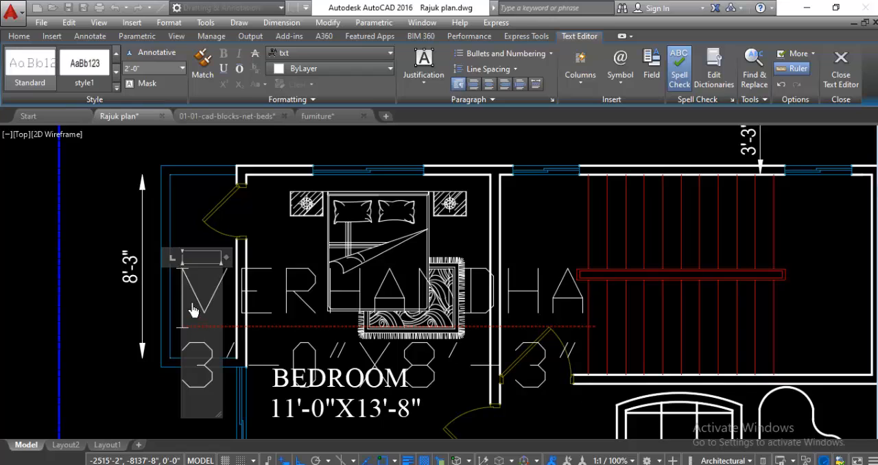
{"action": "left_click_drag", "start_coordinate": [194, 309], "coordinate": [636, 418]}
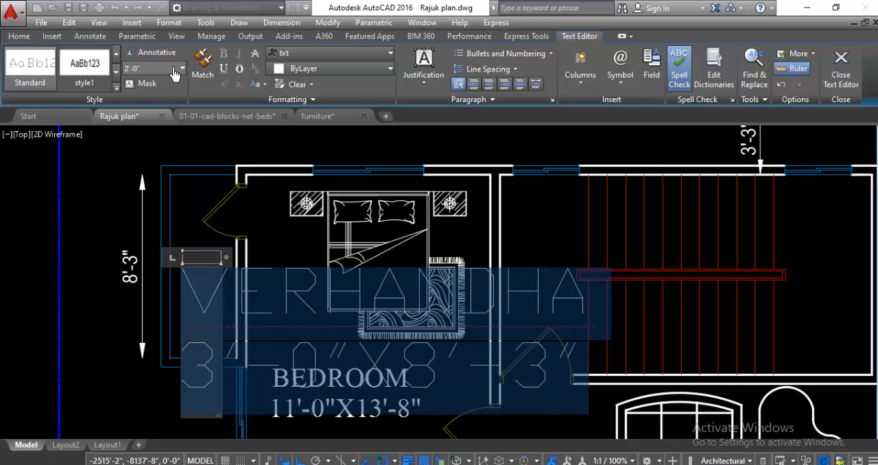
{"action": "left_click", "coordinate": [161, 74]}
{"action": "type", "text": "10"}
{"action": "key", "text": "Return"}
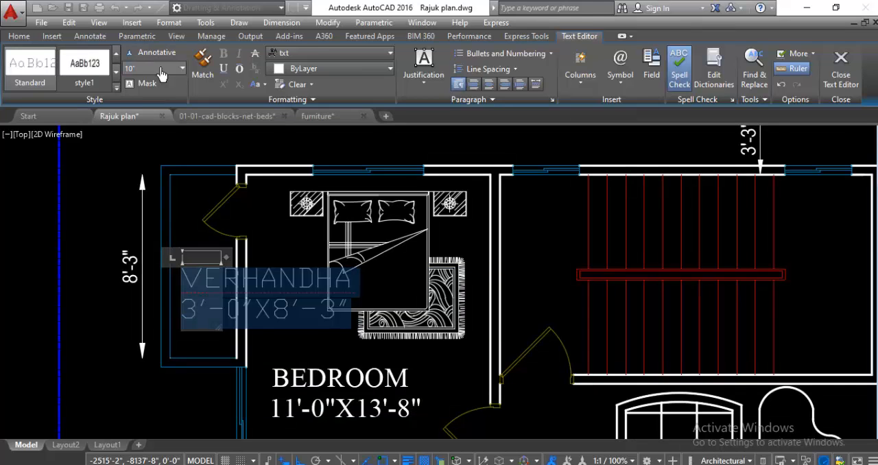
{"action": "left_click", "coordinate": [330, 55]}
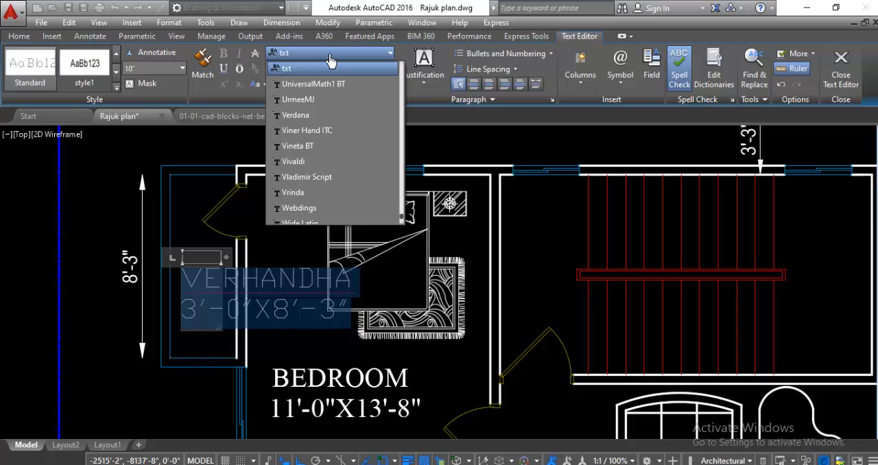
{"action": "scroll", "coordinate": [330, 61], "scroll_direction": "up", "scroll_amount": 5}
{"action": "left_click", "coordinate": [317, 212]}
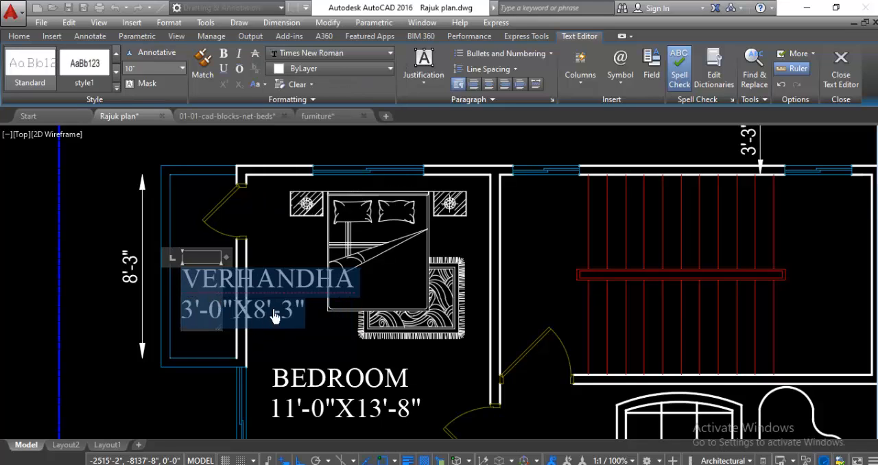
Step: Reduce the verandah label's text height to 6" and finish editing the text
{"action": "left_click", "coordinate": [147, 70]}
{"action": "key", "text": "Return"}
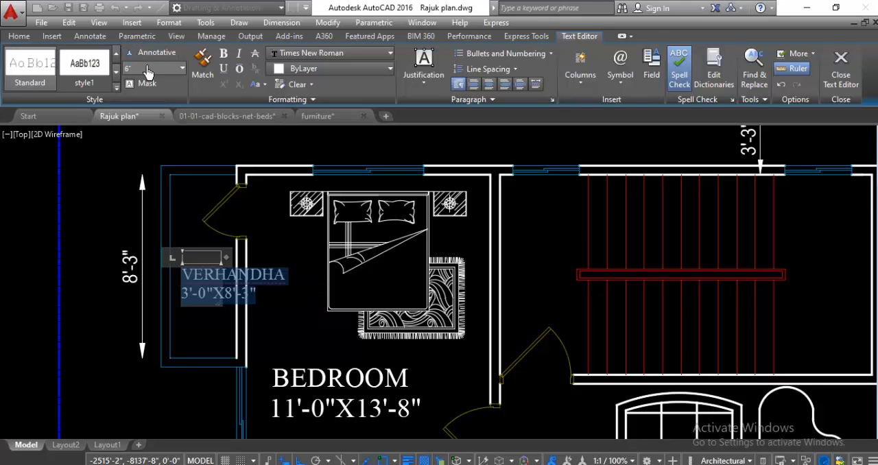
{"action": "left_click", "coordinate": [95, 214]}
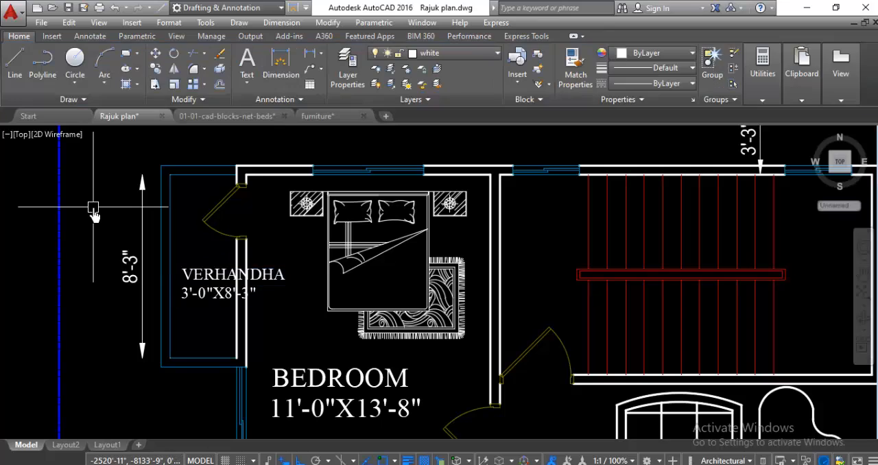
Step: Rotate the verandah label a quarter turn so that it reads vertically, from bottom to top
{"action": "scroll", "coordinate": [198, 284], "scroll_direction": "up", "scroll_amount": 2}
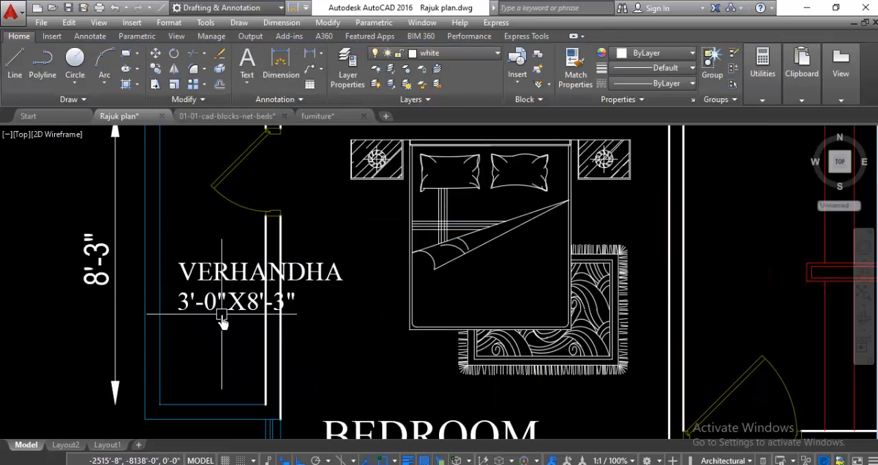
{"action": "scroll", "coordinate": [219, 357], "scroll_direction": "down", "scroll_amount": 1}
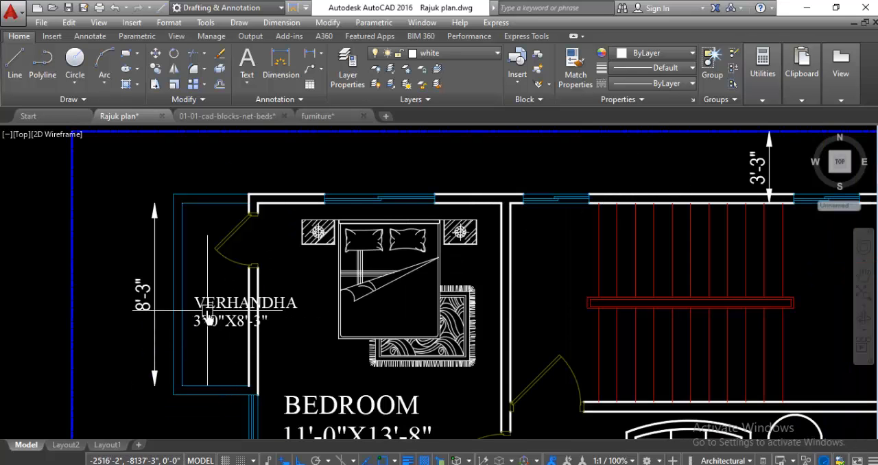
{"action": "scroll", "coordinate": [203, 296], "scroll_direction": "up", "scroll_amount": 2}
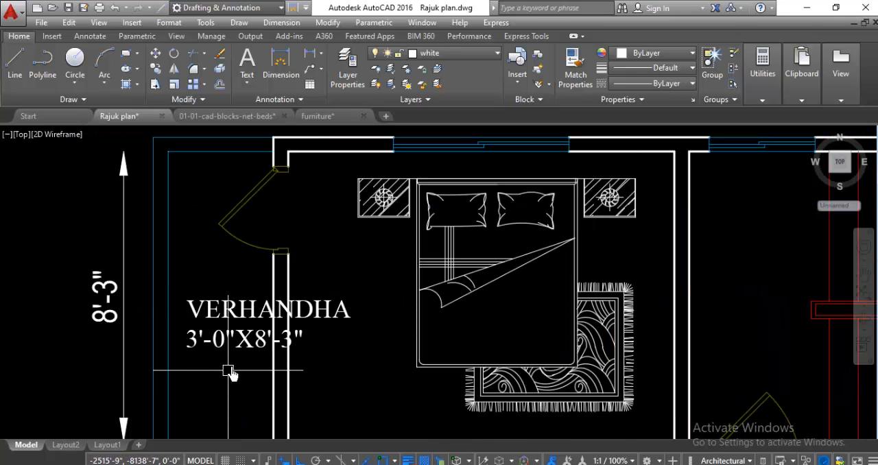
{"action": "scroll", "coordinate": [230, 372], "scroll_direction": "down", "scroll_amount": 1}
{"action": "scroll", "coordinate": [233, 295], "scroll_direction": "up", "scroll_amount": 3}
{"action": "left_click", "coordinate": [237, 283]}
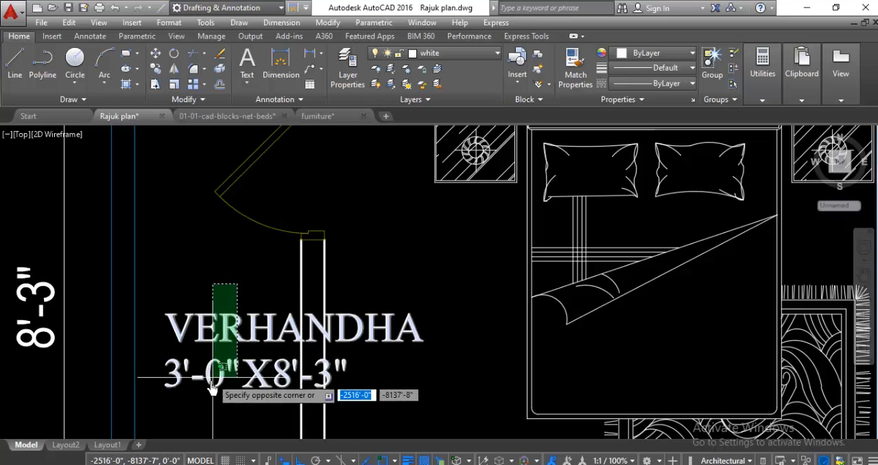
{"action": "left_click", "coordinate": [211, 386]}
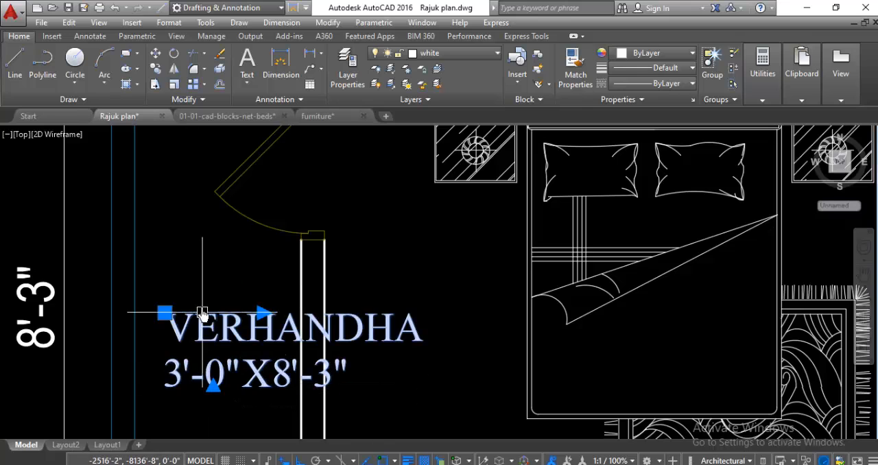
{"action": "right_click", "coordinate": [194, 261]}
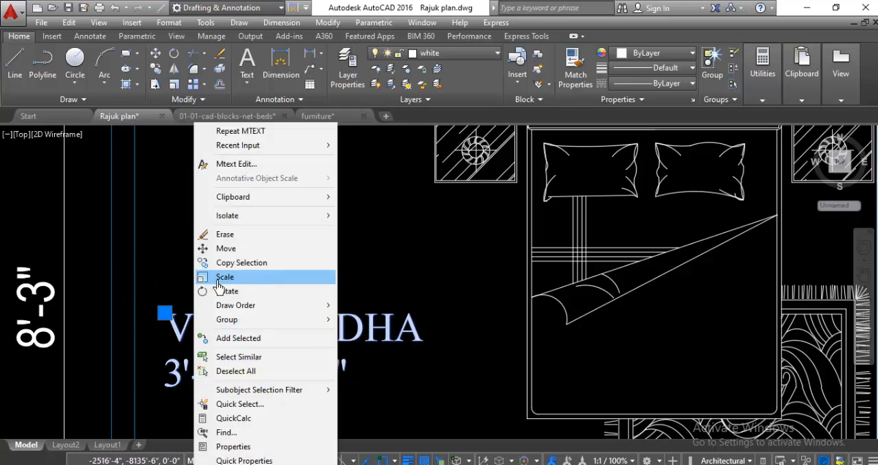
{"action": "left_click", "coordinate": [227, 292]}
{"action": "left_click", "coordinate": [210, 327]}
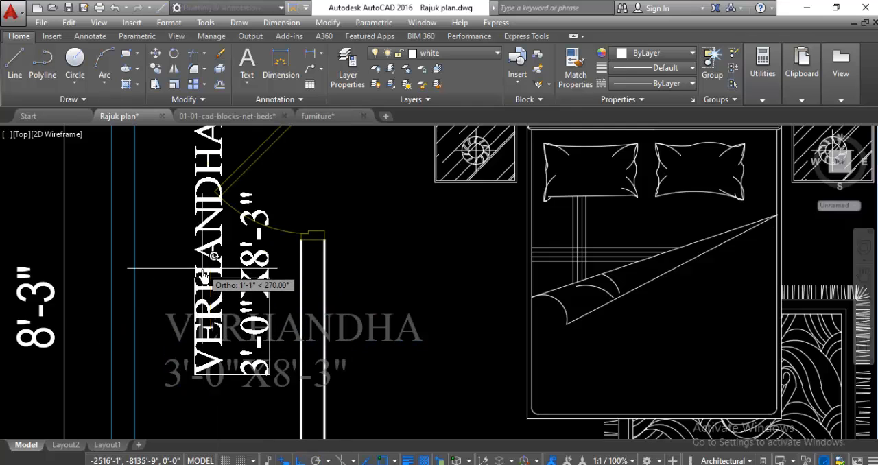
{"action": "left_click", "coordinate": [203, 275]}
Step: Move the rotated label southwest so it sits within the verandah outline, clear of the door swing
{"action": "scroll", "coordinate": [206, 295], "scroll_direction": "down", "scroll_amount": 3}
{"action": "left_click", "coordinate": [209, 323]}
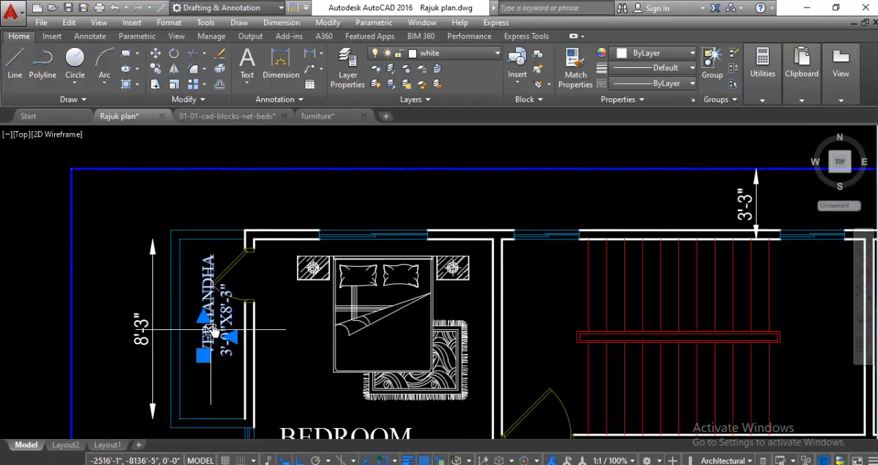
{"action": "right_click", "coordinate": [215, 329]}
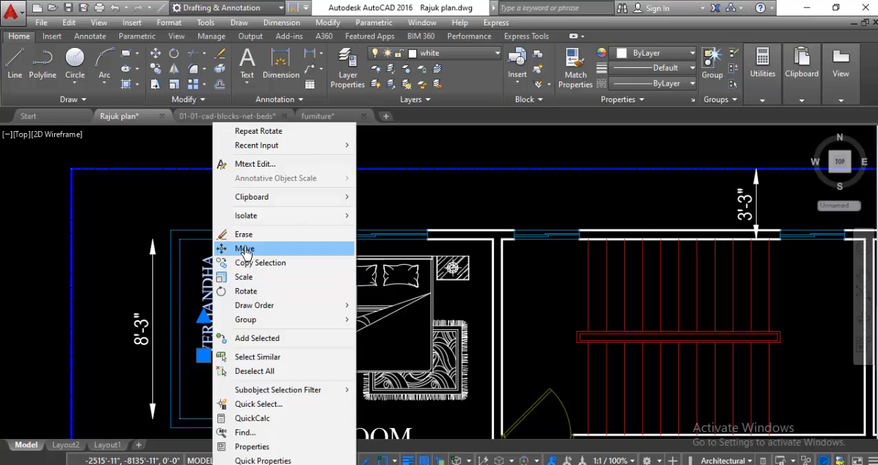
{"action": "left_click", "coordinate": [233, 248]}
{"action": "left_click", "coordinate": [232, 317]}
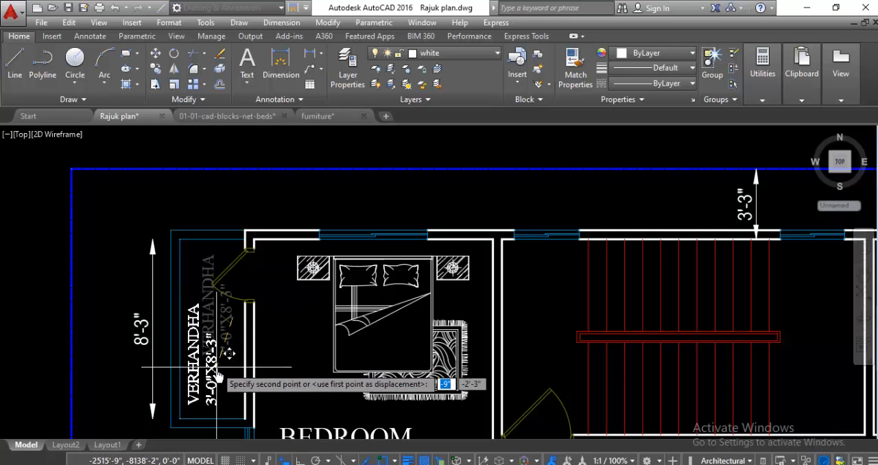
{"action": "scroll", "coordinate": [168, 267], "scroll_direction": "down", "scroll_amount": 5}
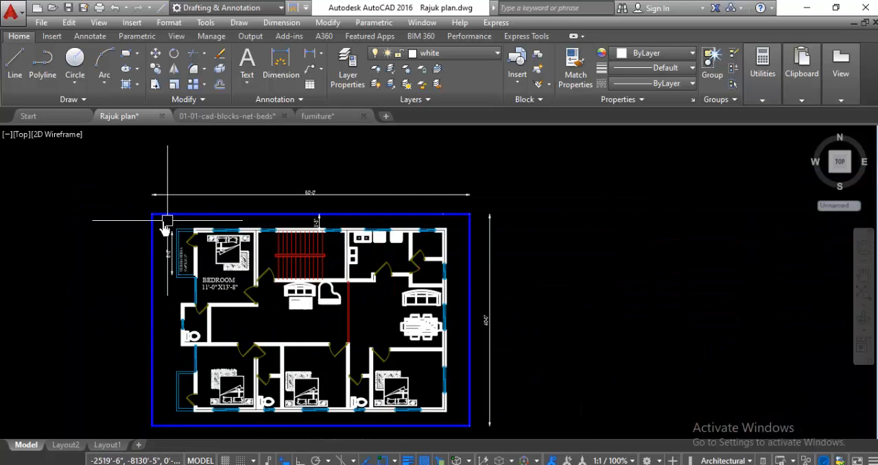
{"action": "scroll", "coordinate": [168, 267], "scroll_direction": "up", "scroll_amount": 2}
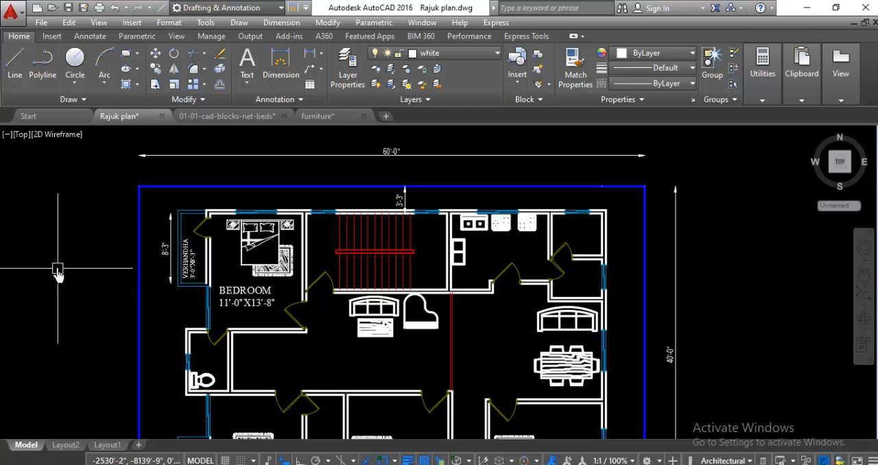
Step: Dimension the stair room's clear width between its west and east walls, placing the dimension line just north of the exterior wall
{"action": "scroll", "coordinate": [59, 270], "scroll_direction": "down", "scroll_amount": 2}
{"action": "scroll", "coordinate": [236, 248], "scroll_direction": "up", "scroll_amount": 4}
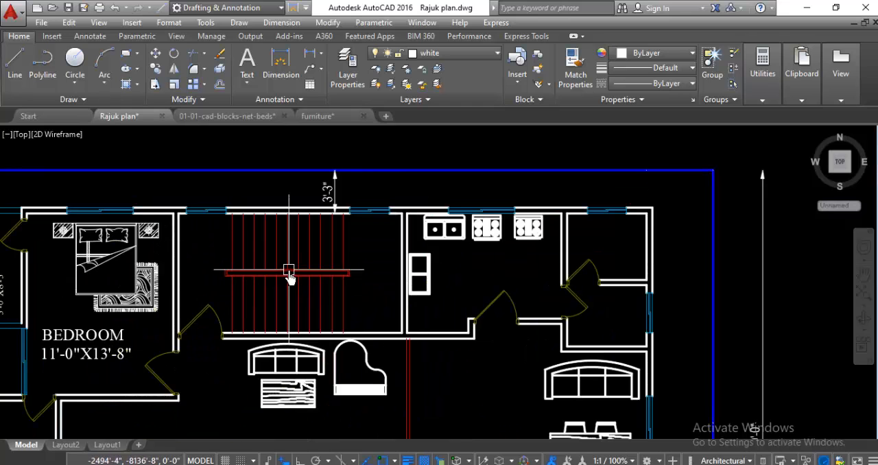
{"action": "scroll", "coordinate": [274, 247], "scroll_direction": "up", "scroll_amount": 2}
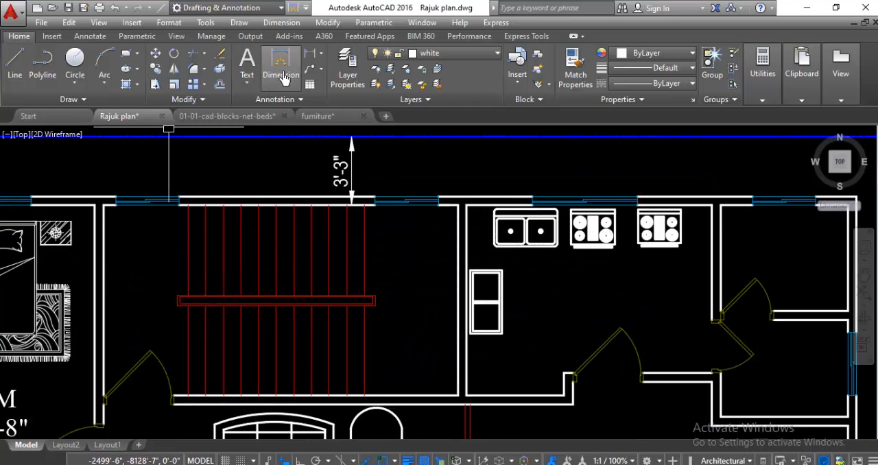
{"action": "scroll", "coordinate": [235, 231], "scroll_direction": "down", "scroll_amount": 2}
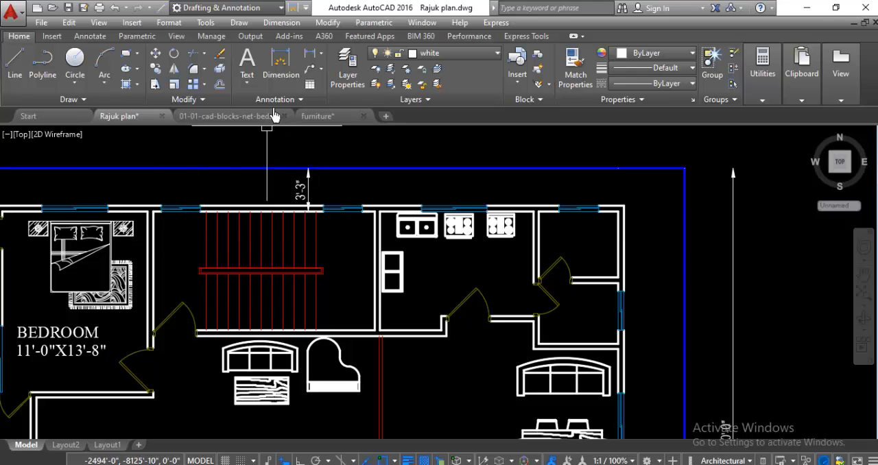
{"action": "left_click", "coordinate": [278, 69]}
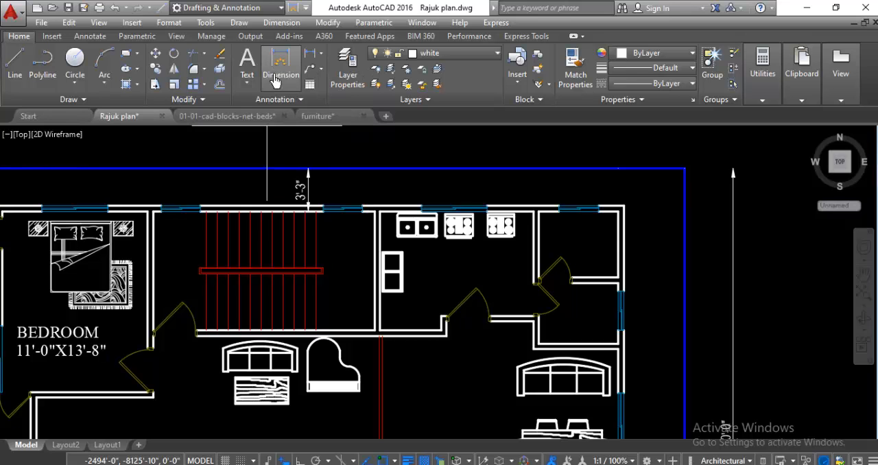
{"action": "scroll", "coordinate": [152, 214], "scroll_direction": "up", "scroll_amount": 4}
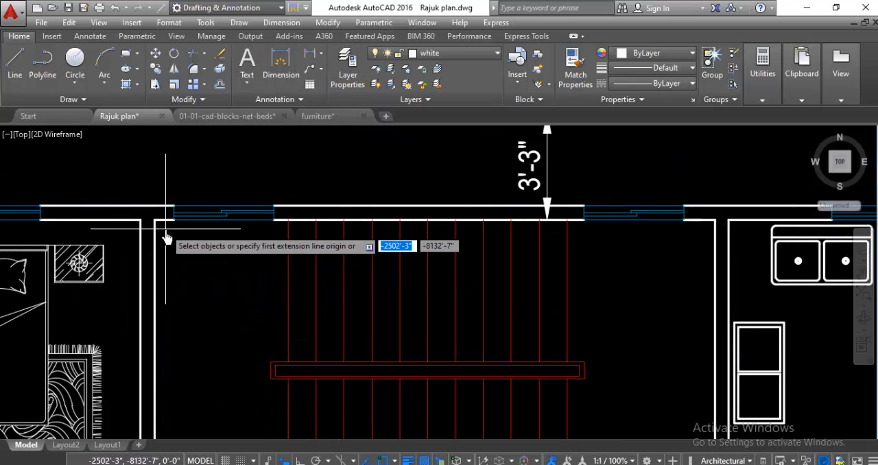
{"action": "left_click", "coordinate": [155, 220]}
{"action": "scroll", "coordinate": [199, 284], "scroll_direction": "down", "scroll_amount": 2}
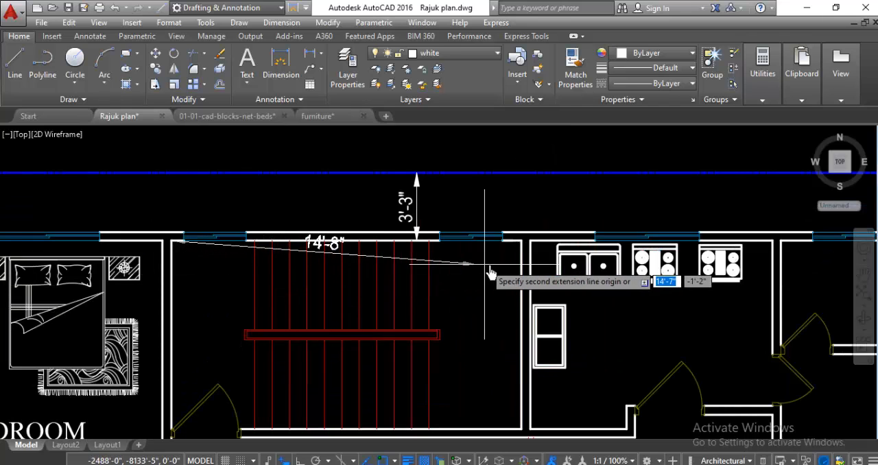
{"action": "left_click", "coordinate": [521, 239]}
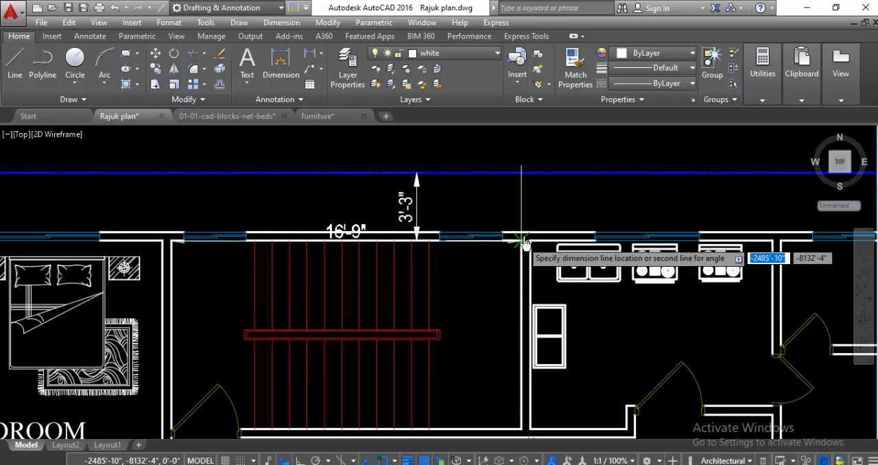
{"action": "left_click", "coordinate": [521, 209]}
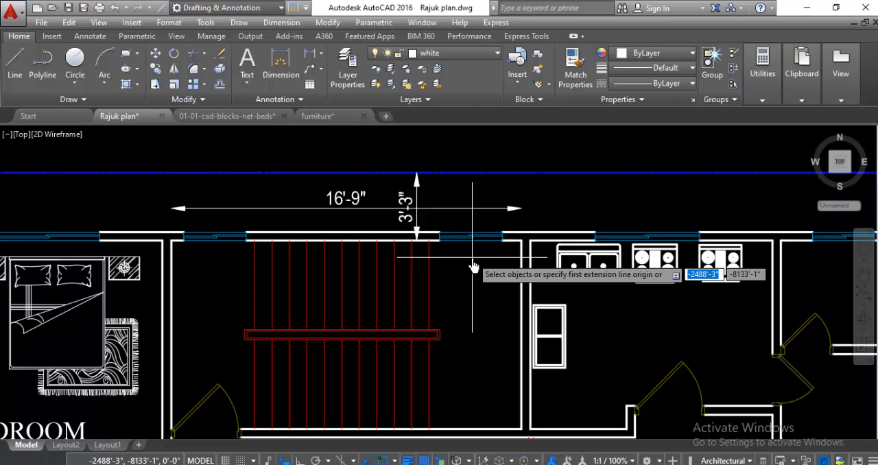
Step: Dimension the stair room's clear depth along its west wall, from the north wall to the south wall's inner face at the door
{"action": "scroll", "coordinate": [169, 247], "scroll_direction": "up", "scroll_amount": 2}
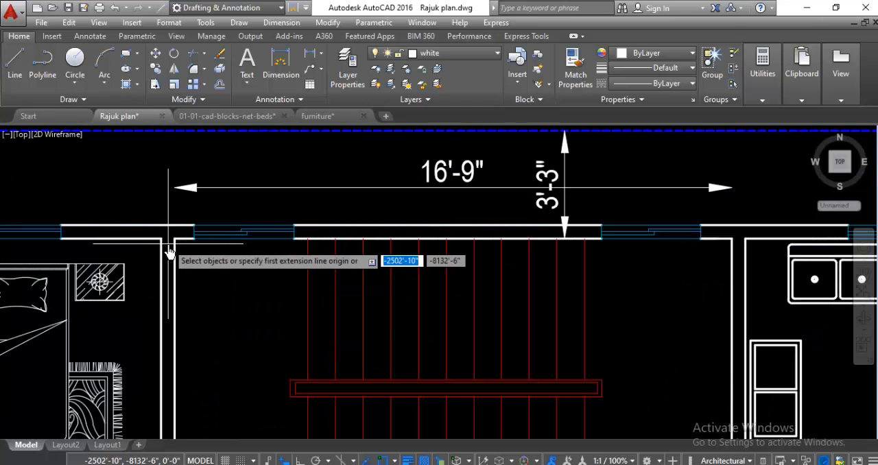
{"action": "left_click", "coordinate": [175, 245]}
{"action": "scroll", "coordinate": [176, 288], "scroll_direction": "down", "scroll_amount": 2}
{"action": "scroll", "coordinate": [137, 329], "scroll_direction": "down", "scroll_amount": 3}
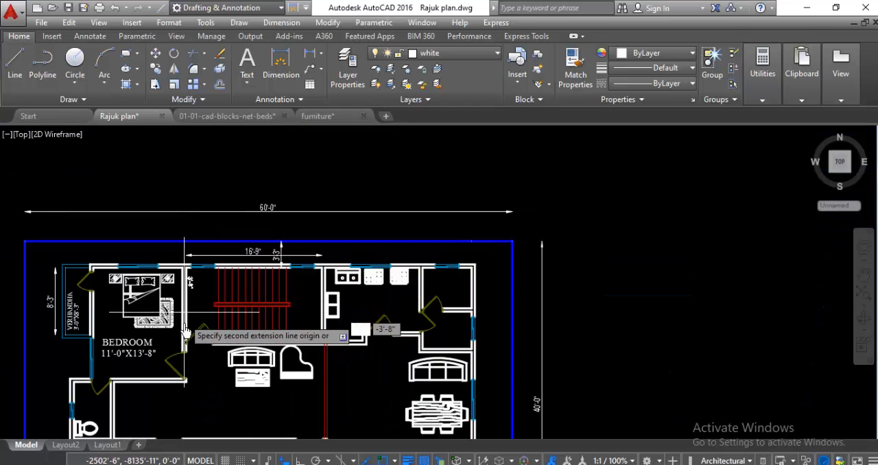
{"action": "scroll", "coordinate": [185, 372], "scroll_direction": "up", "scroll_amount": 4}
{"action": "scroll", "coordinate": [180, 395], "scroll_direction": "up", "scroll_amount": 1}
{"action": "scroll", "coordinate": [176, 388], "scroll_direction": "up", "scroll_amount": 3}
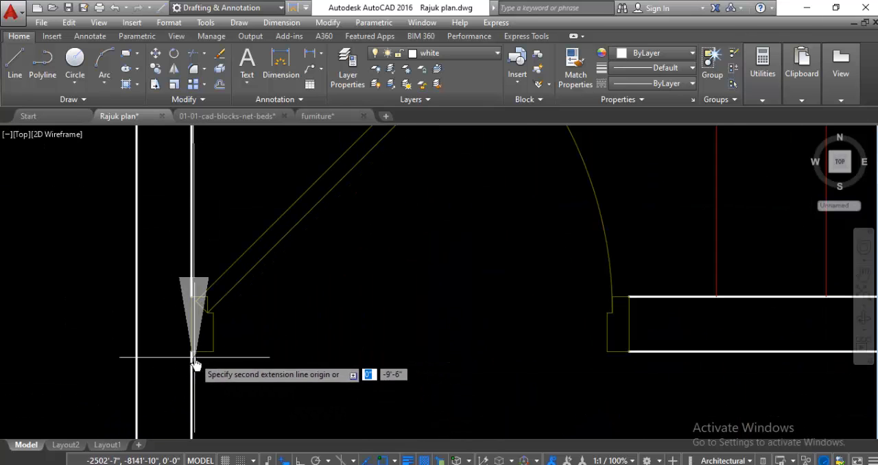
{"action": "left_click", "coordinate": [198, 300]}
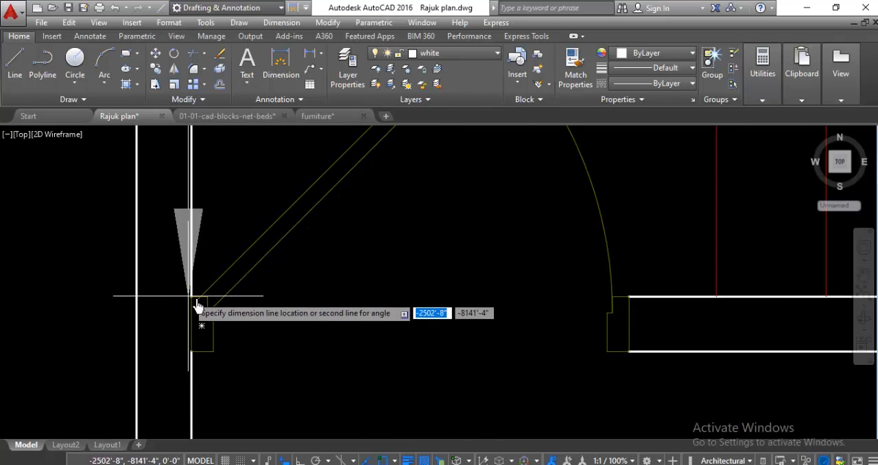
{"action": "left_click", "coordinate": [286, 317]}
{"action": "scroll", "coordinate": [255, 388], "scroll_direction": "down", "scroll_amount": 3}
{"action": "scroll", "coordinate": [256, 386], "scroll_direction": "down", "scroll_amount": 1}
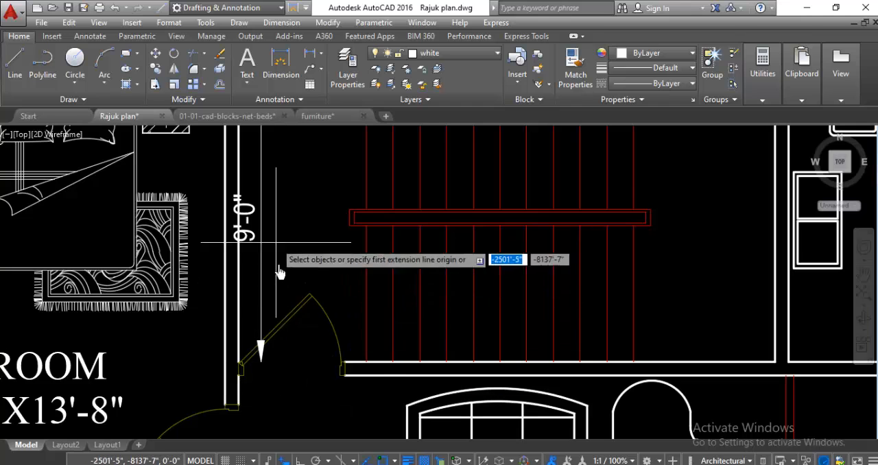
{"action": "scroll", "coordinate": [316, 328], "scroll_direction": "down", "scroll_amount": 1}
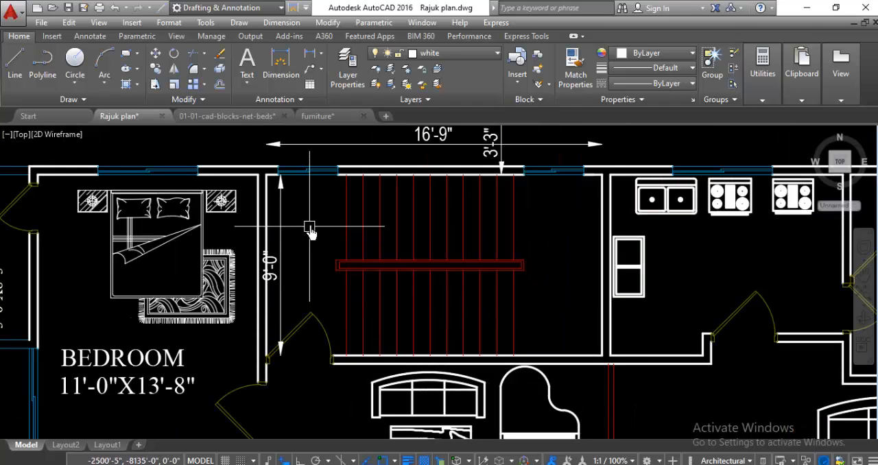
Step: Place a multiline text in the west part of the stair room with the first line STAIR
{"action": "scroll", "coordinate": [315, 253], "scroll_direction": "down", "scroll_amount": 2}
{"action": "scroll", "coordinate": [308, 221], "scroll_direction": "up", "scroll_amount": 4}
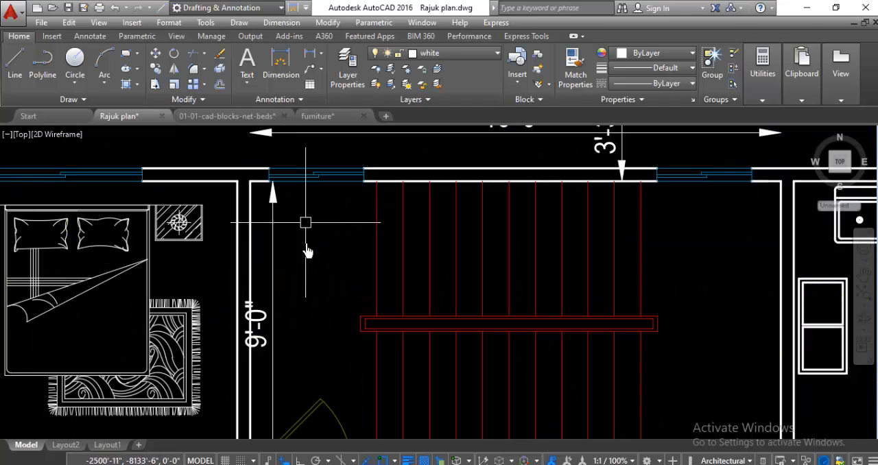
{"action": "left_click", "coordinate": [252, 66]}
{"action": "scroll", "coordinate": [315, 295], "scroll_direction": "up", "scroll_amount": 4}
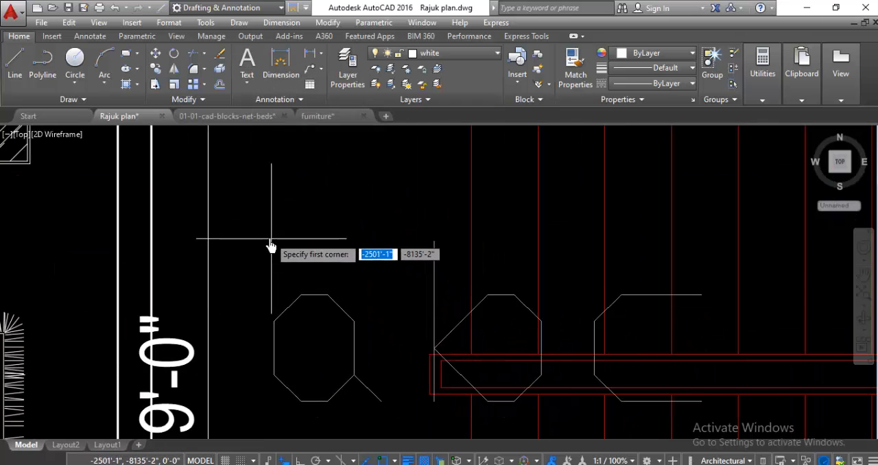
{"action": "left_click", "coordinate": [257, 217]}
{"action": "left_click", "coordinate": [425, 304]}
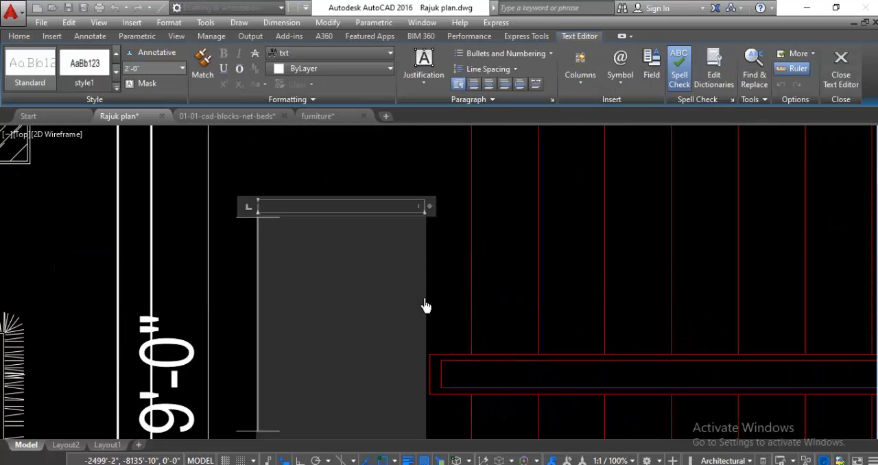
{"action": "type", "text": "STAI"}
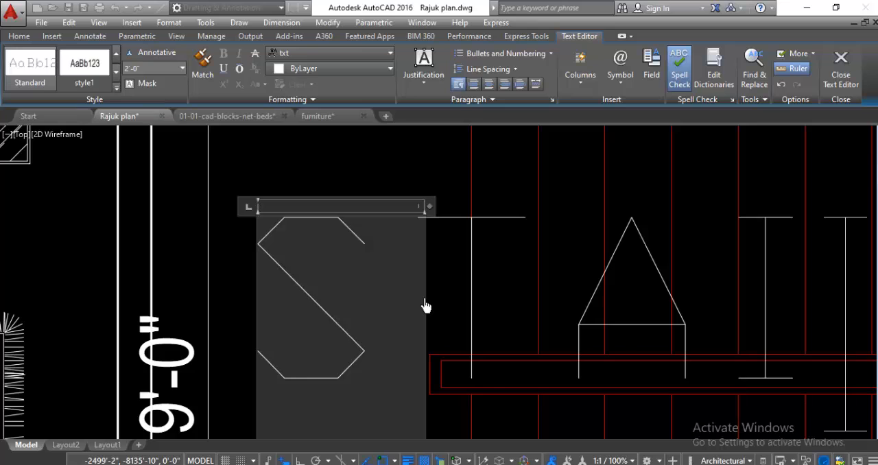
{"action": "type", "text": "R"}
Step: Add the room size 16'-9"X9'-0" as a second line under STAIR
{"action": "scroll", "coordinate": [384, 276], "scroll_direction": "down", "scroll_amount": 4}
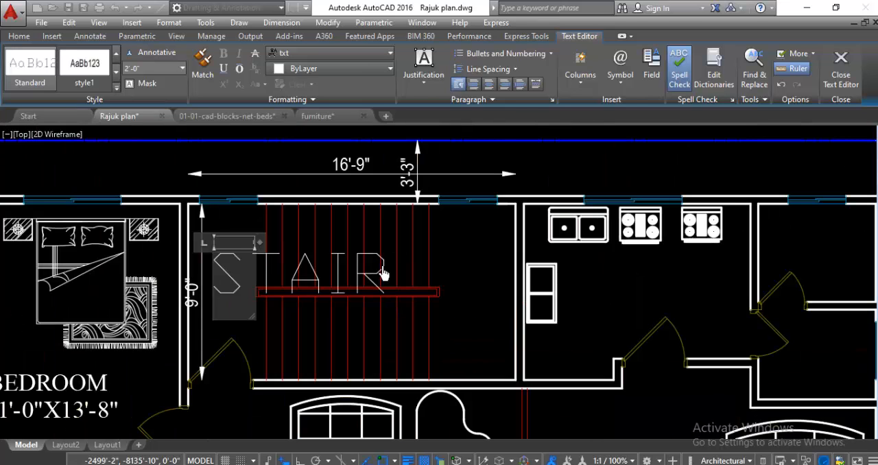
{"action": "key", "text": "Return"}
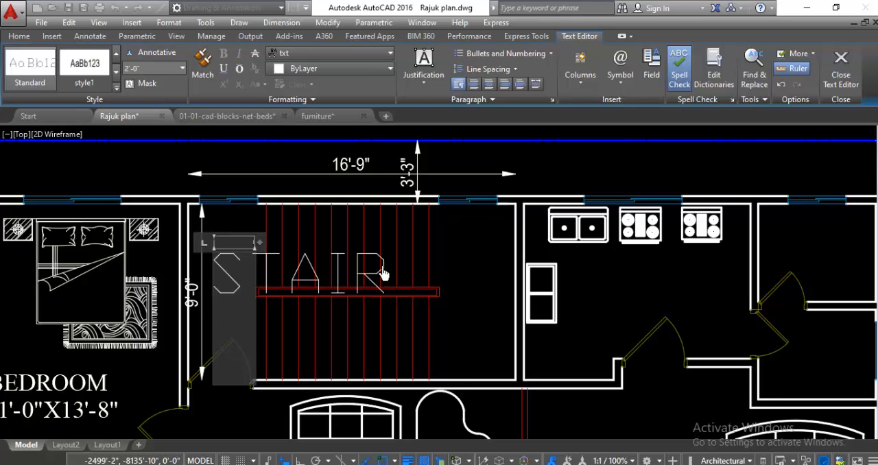
{"action": "type", "text": "16'-"}
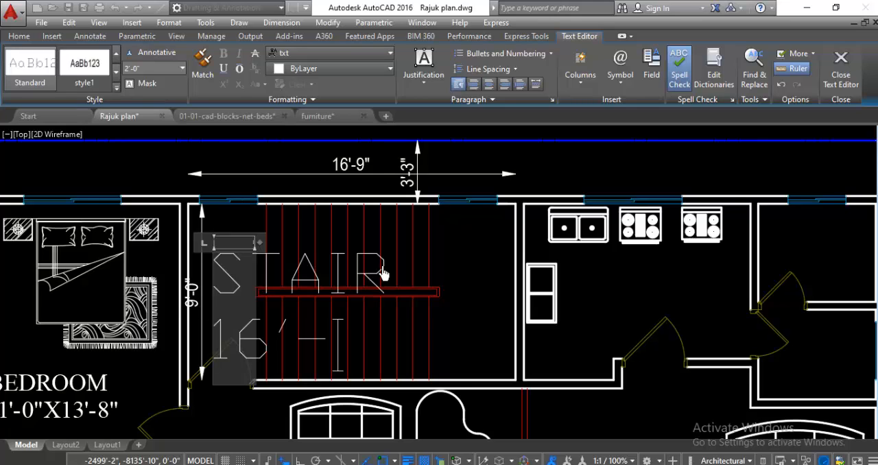
{"action": "type", "text": "9\""}
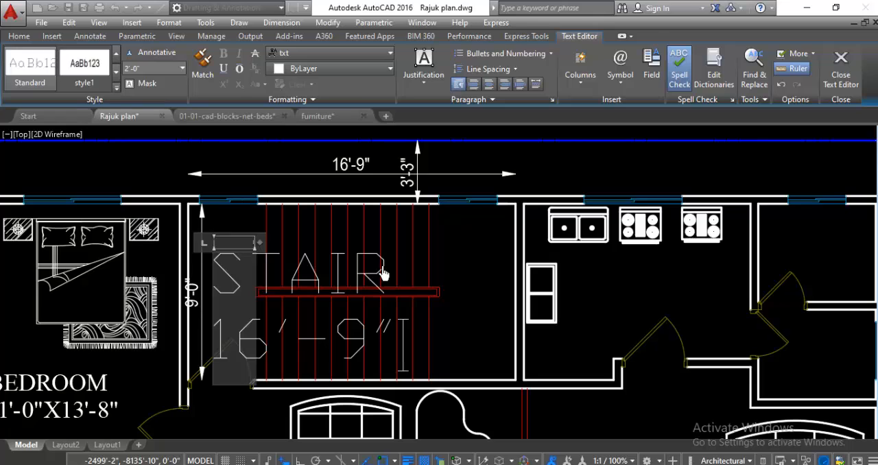
{"action": "type", "text": "X9'-0\""}
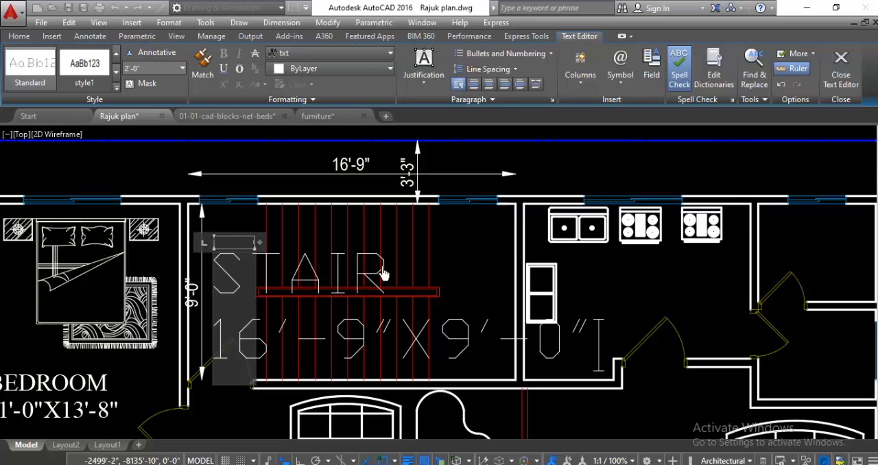
Step: Set both lines of the stair label to a 6" text height and the Times New Roman font, and finish editing
{"action": "left_click_drag", "start_coordinate": [232, 291], "coordinate": [592, 385]}
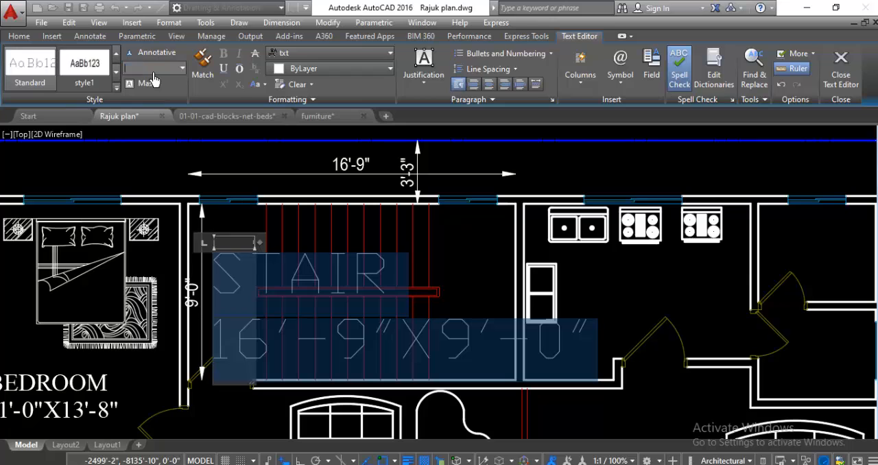
{"action": "key", "text": "Return"}
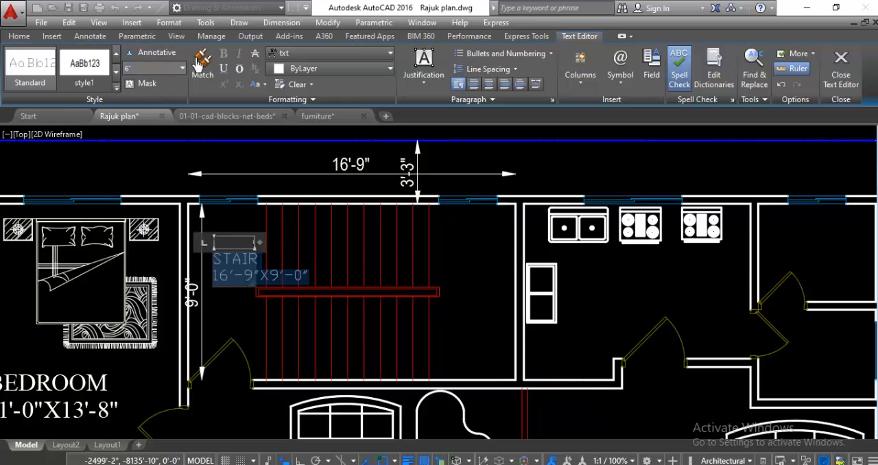
{"action": "left_click", "coordinate": [308, 55]}
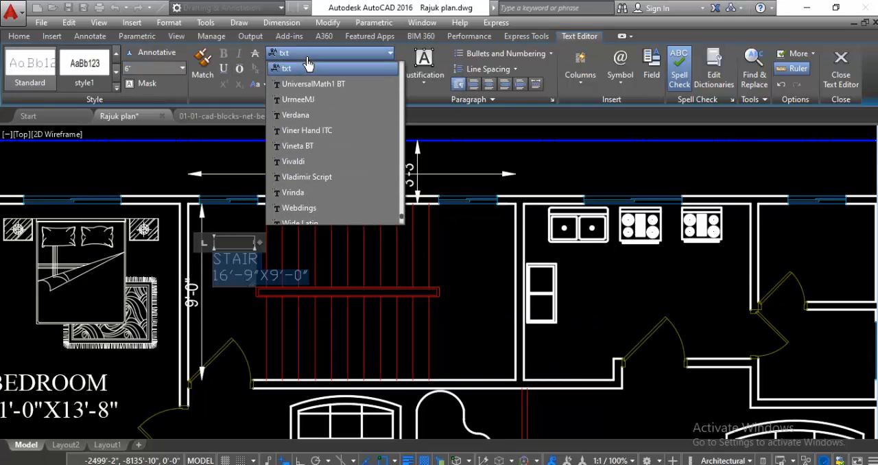
{"action": "key", "text": "t"}
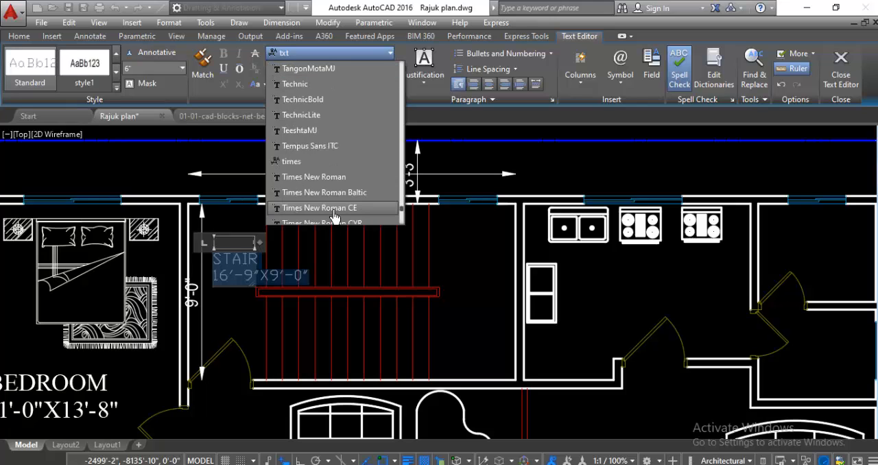
{"action": "left_click", "coordinate": [335, 177]}
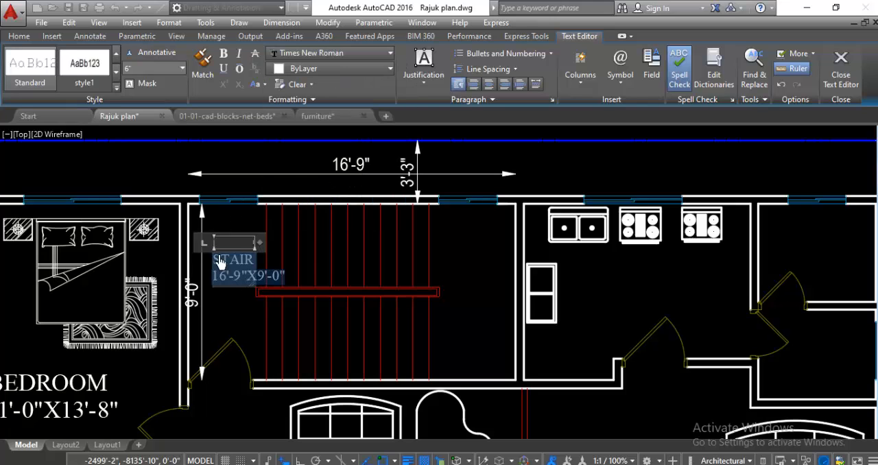
{"action": "left_click", "coordinate": [236, 304]}
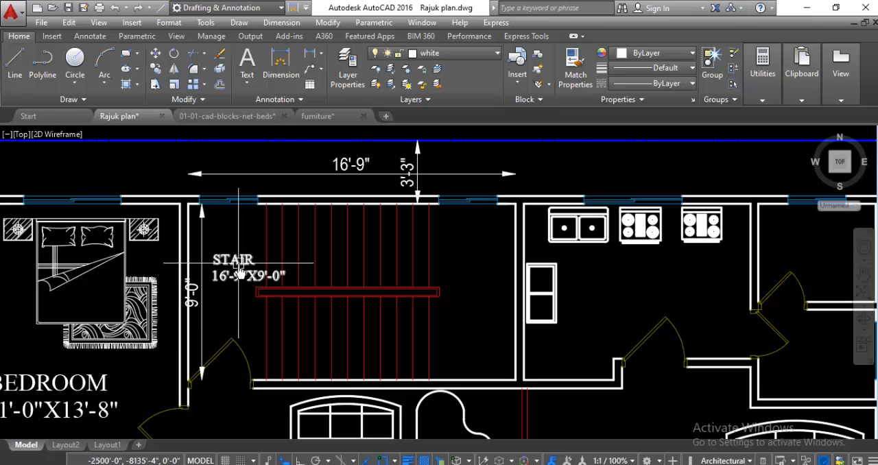
Step: Delete the stair room's depth dimension and move the STAIR label southwest toward the west wall, clear of the stair treads
{"action": "left_click", "coordinate": [204, 247]}
{"action": "key", "text": "Delete"}
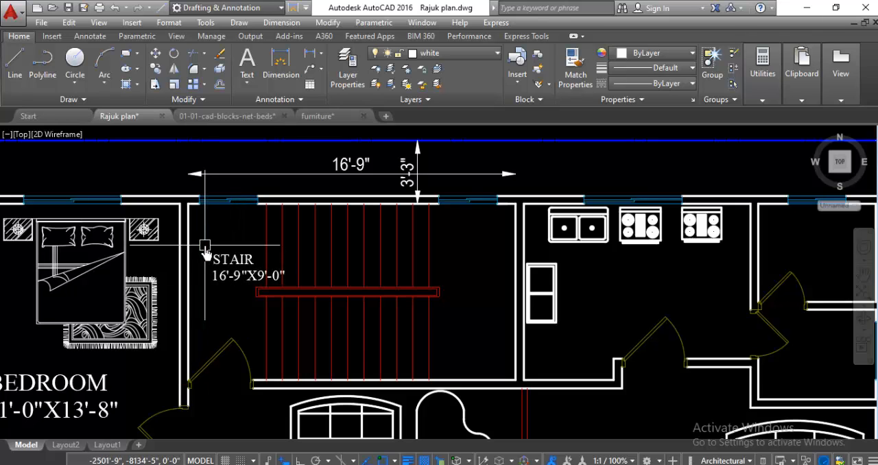
{"action": "left_click", "coordinate": [233, 271]}
{"action": "right_click", "coordinate": [217, 229]}
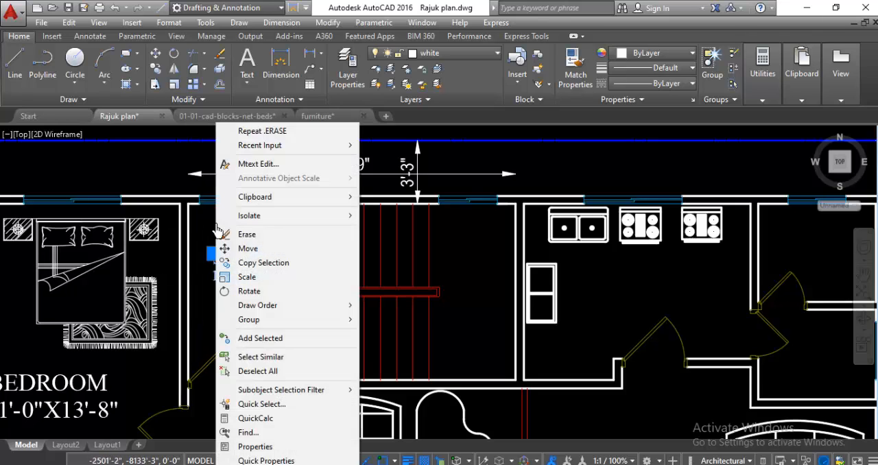
{"action": "left_click", "coordinate": [254, 263]}
{"action": "left_click", "coordinate": [240, 262]}
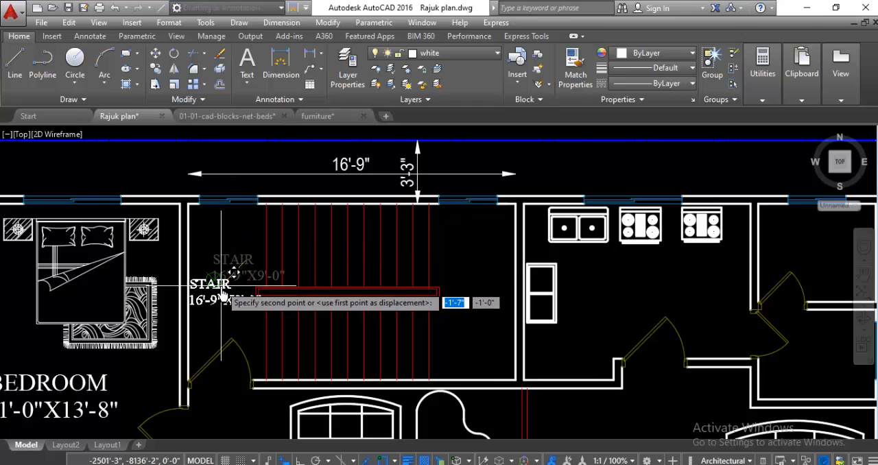
{"action": "left_click", "coordinate": [214, 290]}
Step: Set both lines of the stair room label to a 5" text height and finish editing
{"action": "scroll", "coordinate": [217, 294], "scroll_direction": "up", "scroll_amount": 6}
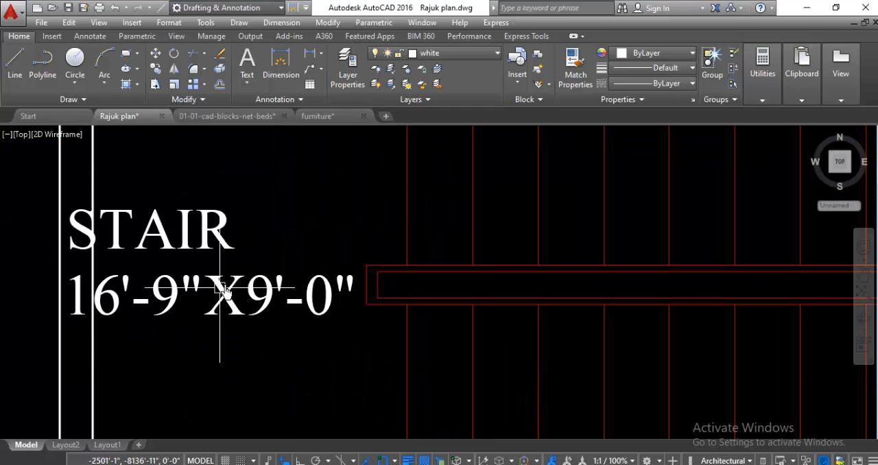
{"action": "left_click", "coordinate": [255, 294]}
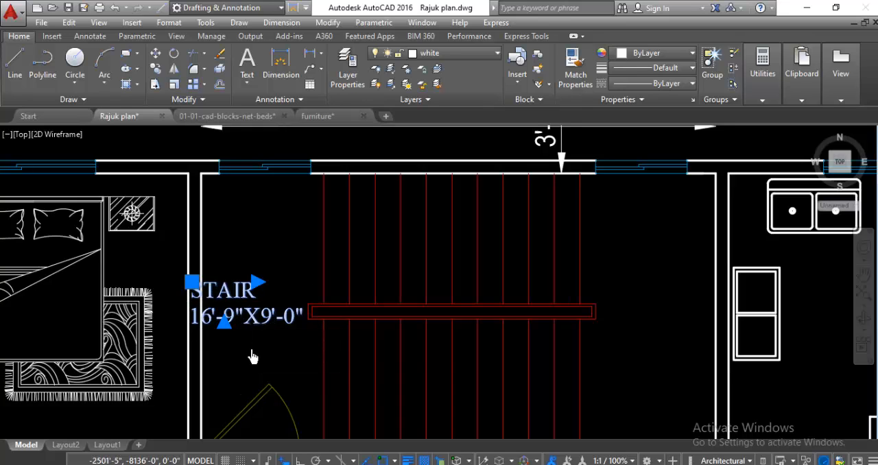
{"action": "double_click", "coordinate": [204, 316]}
{"action": "left_click_drag", "start_coordinate": [194, 297], "coordinate": [351, 354]}
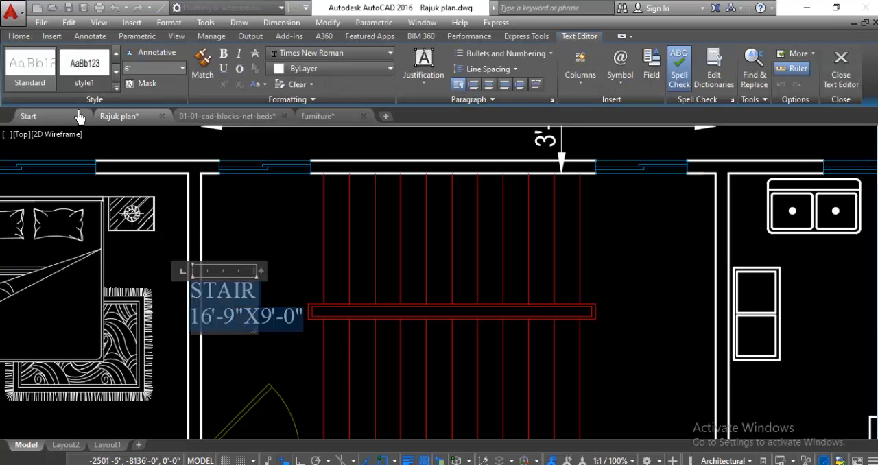
{"action": "left_click", "coordinate": [139, 68]}
{"action": "type", "text": "5"}
{"action": "key", "text": "Return"}
{"action": "left_click", "coordinate": [240, 220]}
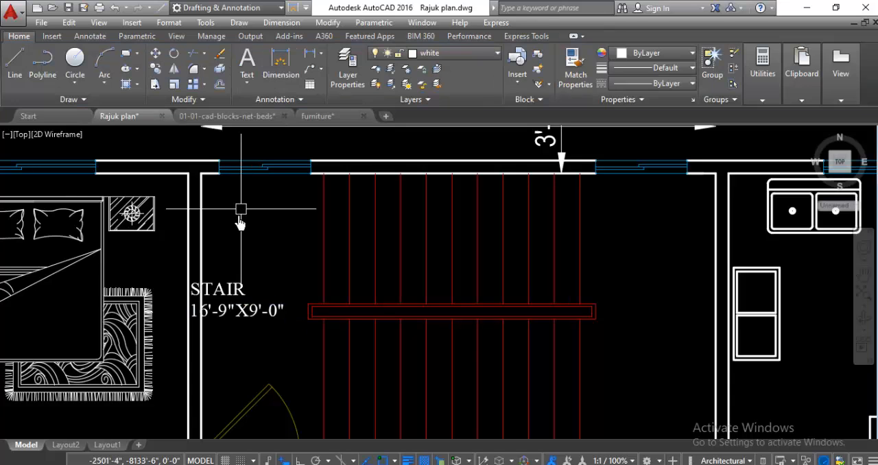
Step: Move the STAIR label southeast so it sits between the west wall and the stair treads, above the door
{"action": "scroll", "coordinate": [240, 221], "scroll_direction": "up", "scroll_amount": 4}
{"action": "left_click", "coordinate": [245, 274]}
{"action": "right_click", "coordinate": [245, 274]}
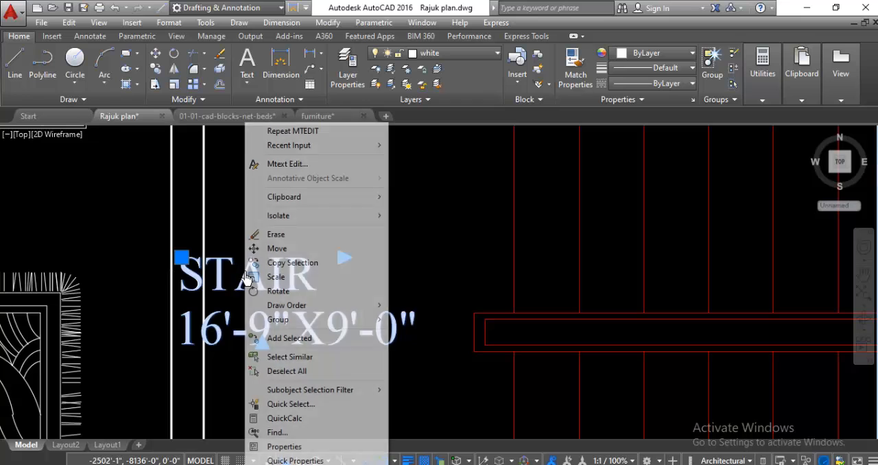
{"action": "left_click", "coordinate": [274, 256]}
{"action": "left_click", "coordinate": [273, 288]}
{"action": "scroll", "coordinate": [278, 332], "scroll_direction": "down", "scroll_amount": 2}
{"action": "scroll", "coordinate": [278, 333], "scroll_direction": "down", "scroll_amount": 3}
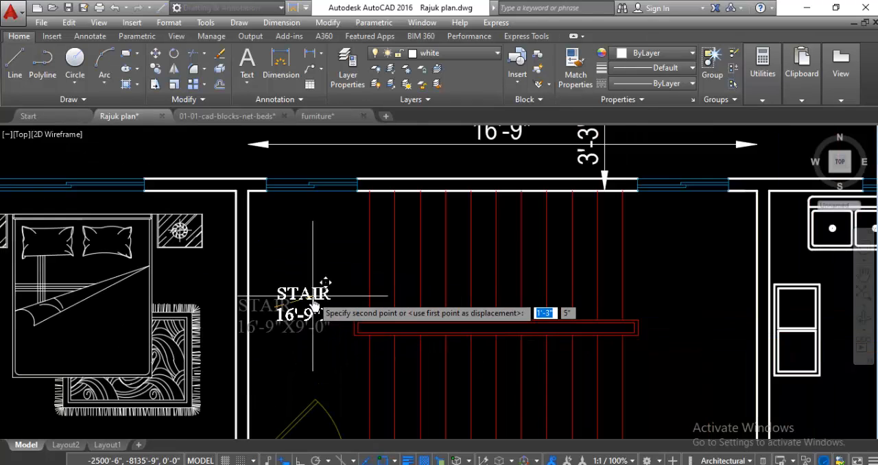
{"action": "scroll", "coordinate": [301, 327], "scroll_direction": "up", "scroll_amount": 4}
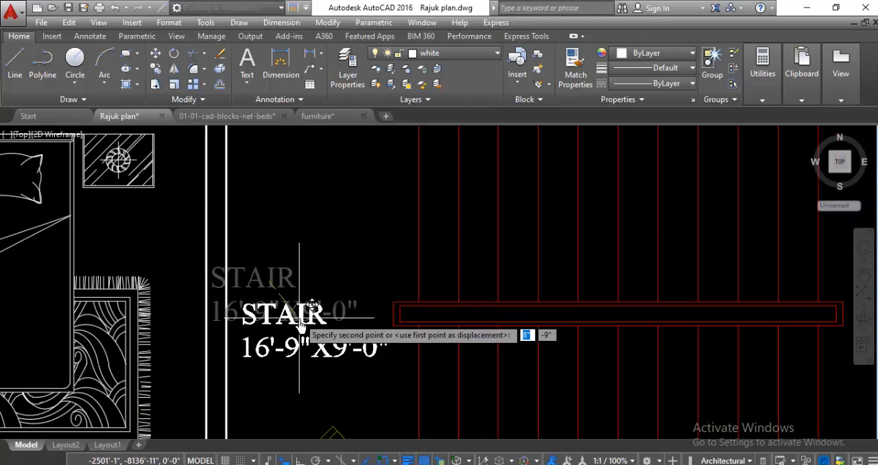
{"action": "left_click", "coordinate": [300, 325]}
{"action": "scroll", "coordinate": [335, 260], "scroll_direction": "down", "scroll_amount": 2}
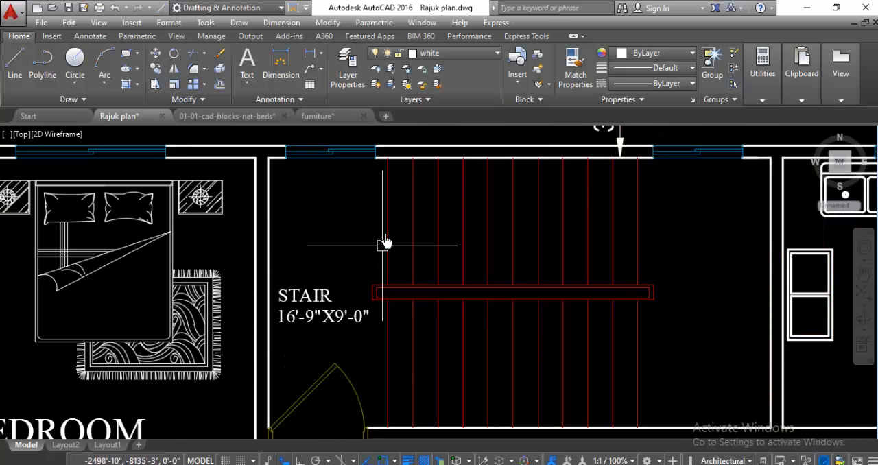
Step: Delete the stair room's width dimension above the north wall
{"action": "scroll", "coordinate": [386, 238], "scroll_direction": "down", "scroll_amount": 4}
{"action": "scroll", "coordinate": [308, 271], "scroll_direction": "down", "scroll_amount": 2}
{"action": "scroll", "coordinate": [322, 274], "scroll_direction": "up", "scroll_amount": 5}
{"action": "scroll", "coordinate": [201, 267], "scroll_direction": "down", "scroll_amount": 3}
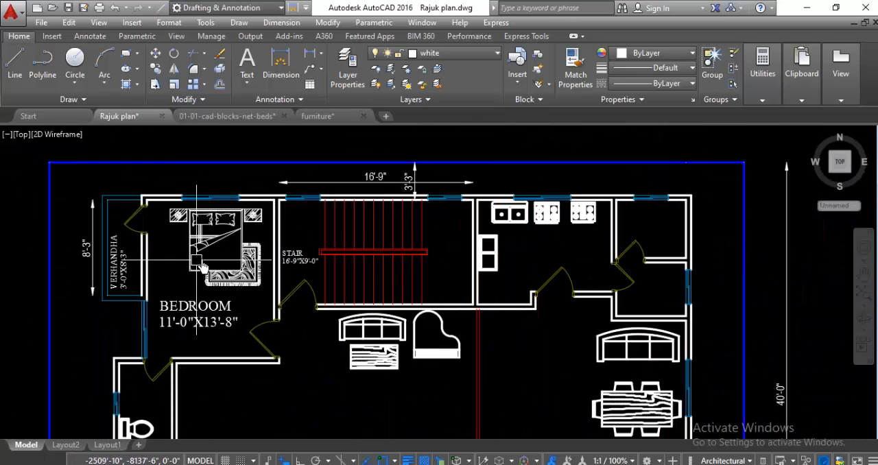
{"action": "scroll", "coordinate": [473, 199], "scroll_direction": "up", "scroll_amount": 2}
{"action": "left_click", "coordinate": [243, 190]}
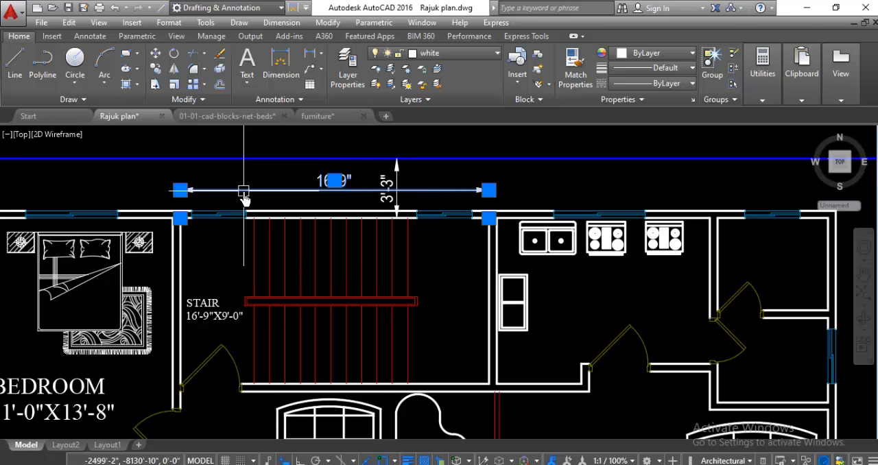
{"action": "key", "text": "Delete"}
{"action": "scroll", "coordinate": [221, 182], "scroll_direction": "down", "scroll_amount": 4}
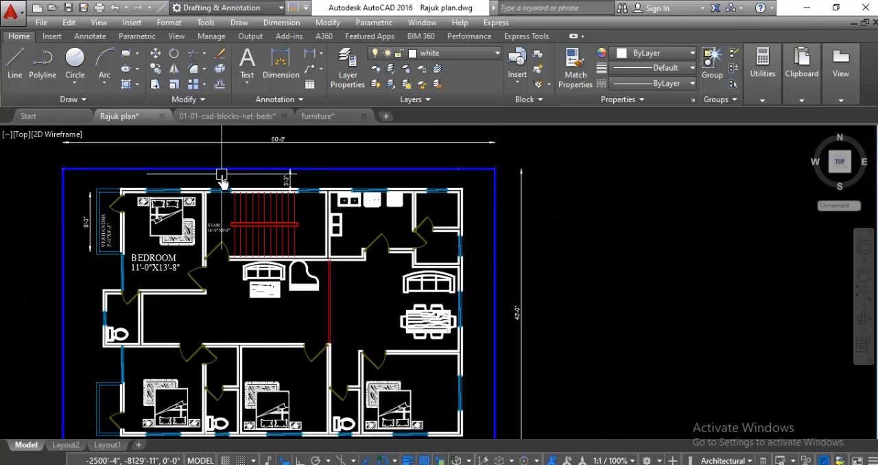
Step: Place a multiline text reading KITCHEN in the middle of the kitchen, below the sink and stoves
{"action": "scroll", "coordinate": [217, 183], "scroll_direction": "up", "scroll_amount": 5}
{"action": "scroll", "coordinate": [216, 175], "scroll_direction": "down", "scroll_amount": 3}
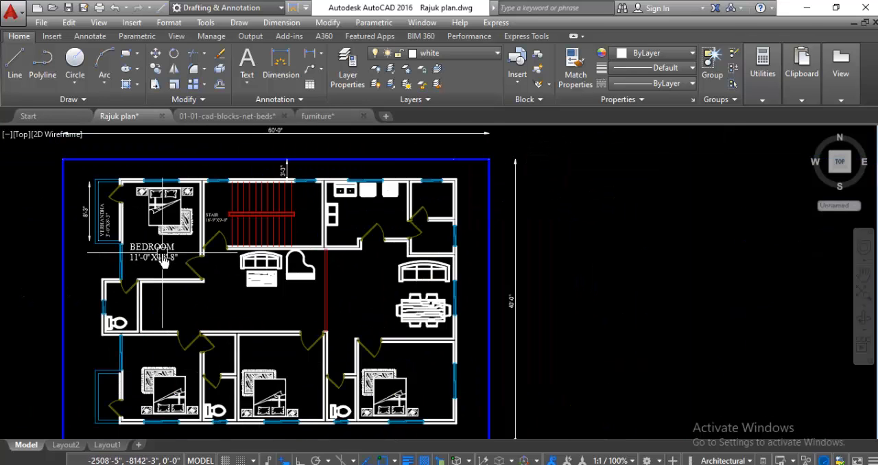
{"action": "scroll", "coordinate": [427, 186], "scroll_direction": "up", "scroll_amount": 2}
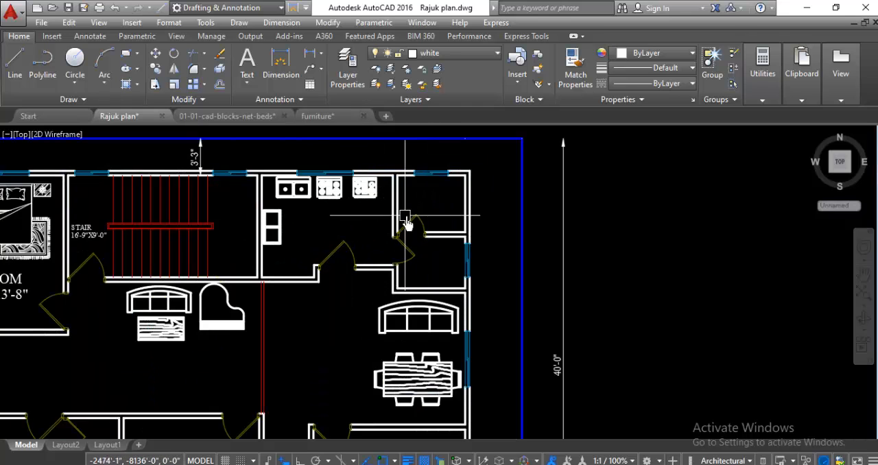
{"action": "scroll", "coordinate": [357, 237], "scroll_direction": "down", "scroll_amount": 2}
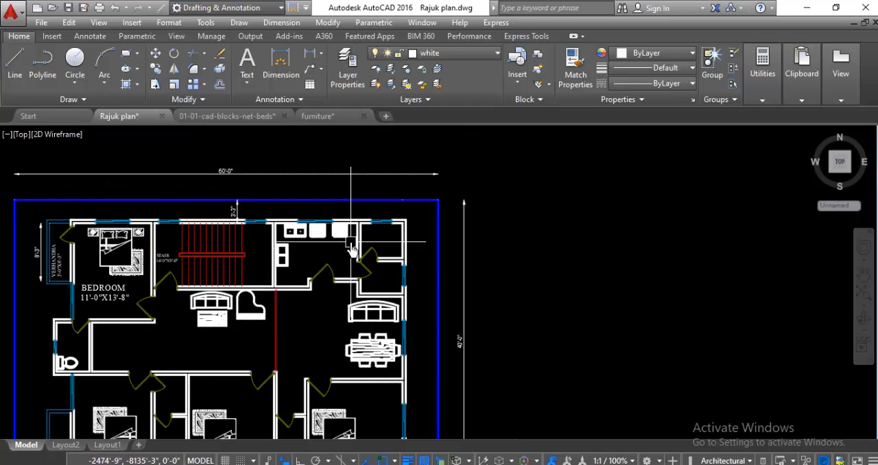
{"action": "scroll", "coordinate": [265, 295], "scroll_direction": "up", "scroll_amount": 2}
{"action": "scroll", "coordinate": [314, 294], "scroll_direction": "down", "scroll_amount": 2}
{"action": "scroll", "coordinate": [288, 281], "scroll_direction": "up", "scroll_amount": 3}
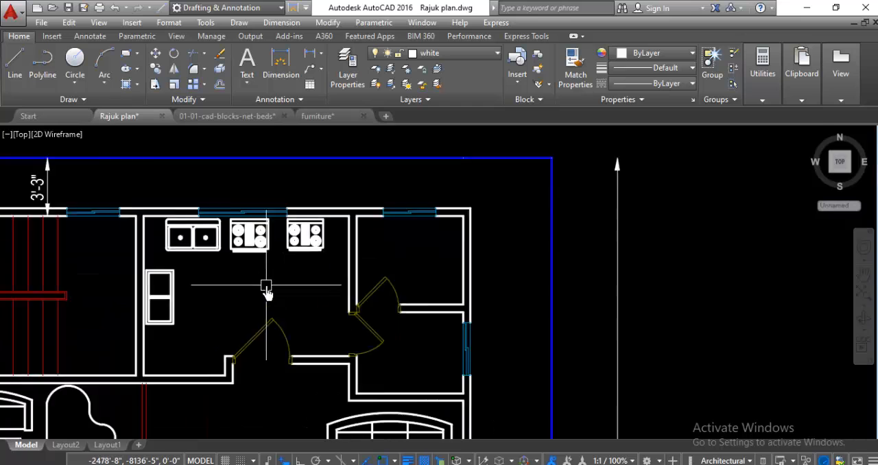
{"action": "scroll", "coordinate": [266, 291], "scroll_direction": "up", "scroll_amount": 2}
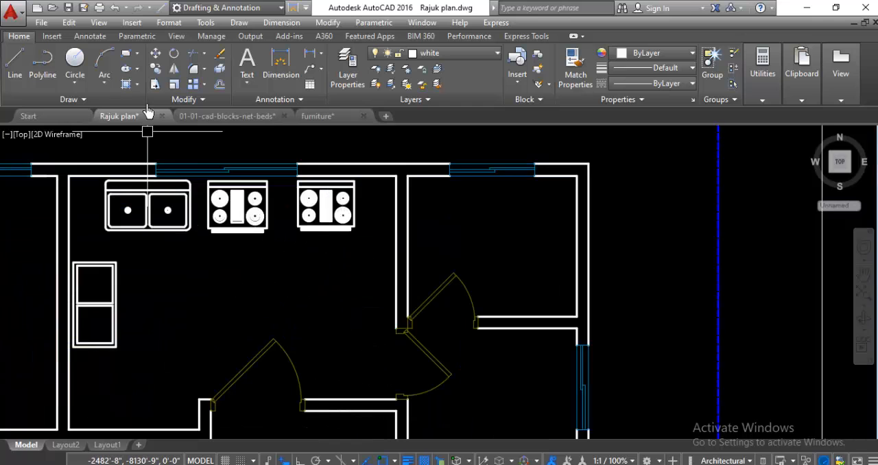
{"action": "left_click", "coordinate": [249, 65]}
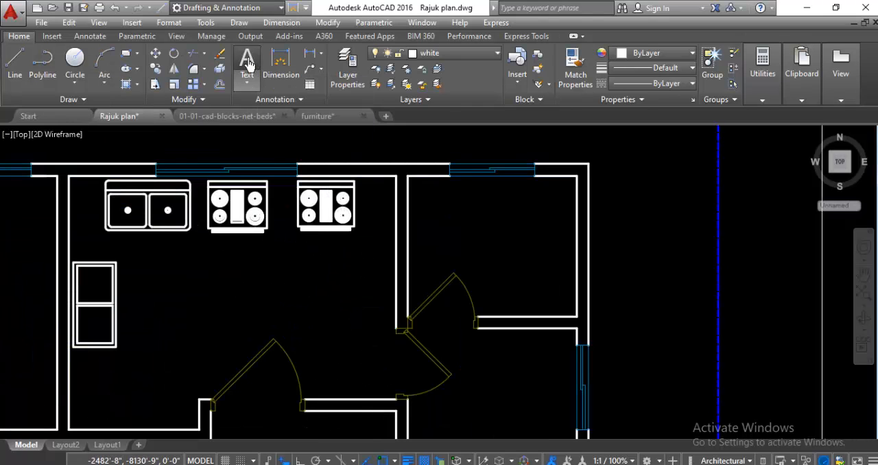
{"action": "left_click", "coordinate": [166, 270]}
{"action": "left_click", "coordinate": [333, 324]}
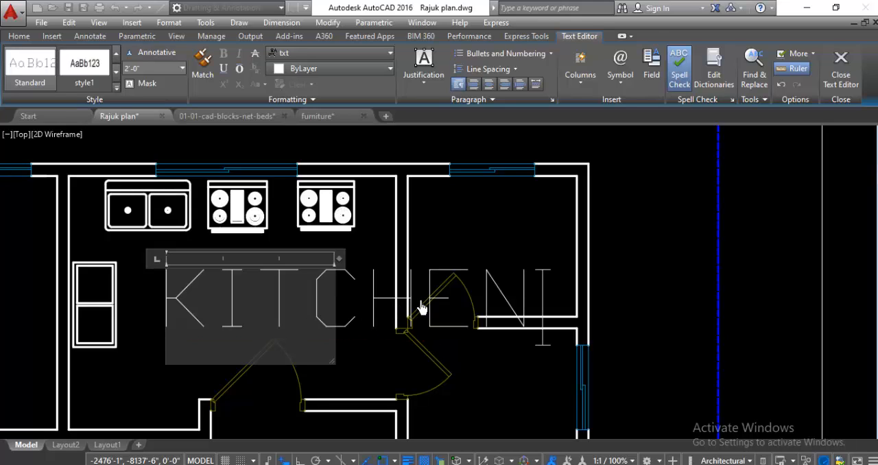
{"action": "left_click", "coordinate": [461, 228]}
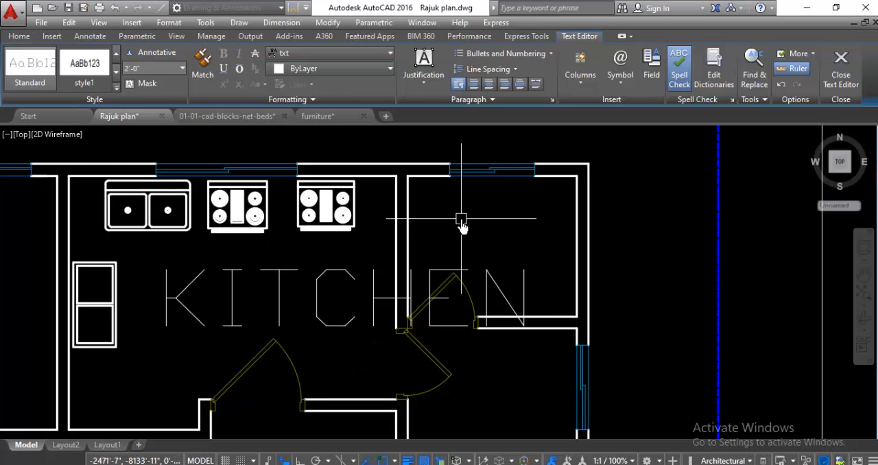
Step: Dimension the kitchen's inside width between its side walls, with the dimension line above the north wall
{"action": "scroll", "coordinate": [261, 319], "scroll_direction": "down", "scroll_amount": 2}
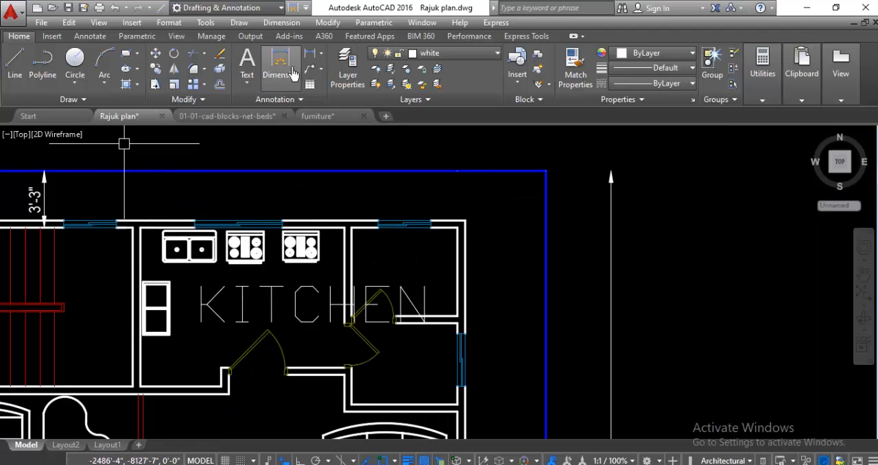
{"action": "scroll", "coordinate": [133, 226], "scroll_direction": "up", "scroll_amount": 2}
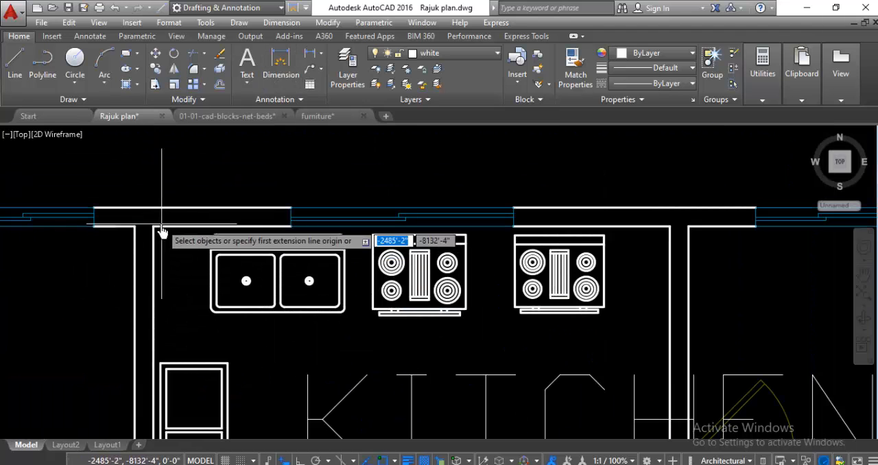
{"action": "left_click", "coordinate": [158, 232]}
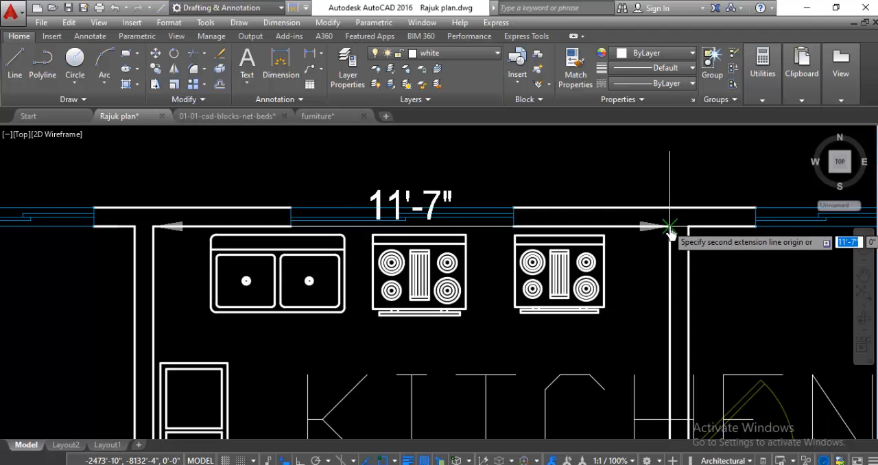
{"action": "left_click", "coordinate": [670, 278]}
{"action": "left_click", "coordinate": [600, 174]}
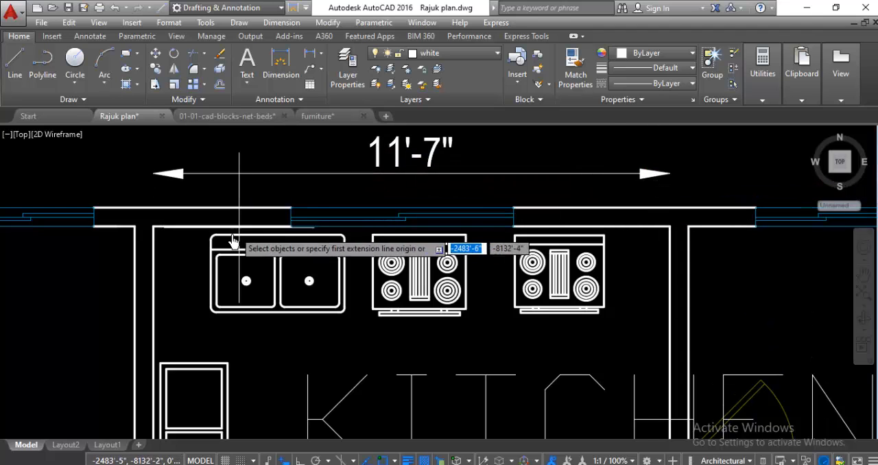
Step: Dimension the kitchen's inside depth along its west wall, with the dimension line on the stair room side
{"action": "left_click", "coordinate": [152, 233]}
{"action": "scroll", "coordinate": [157, 234], "scroll_direction": "down", "scroll_amount": 1}
{"action": "scroll", "coordinate": [157, 308], "scroll_direction": "down", "scroll_amount": 2}
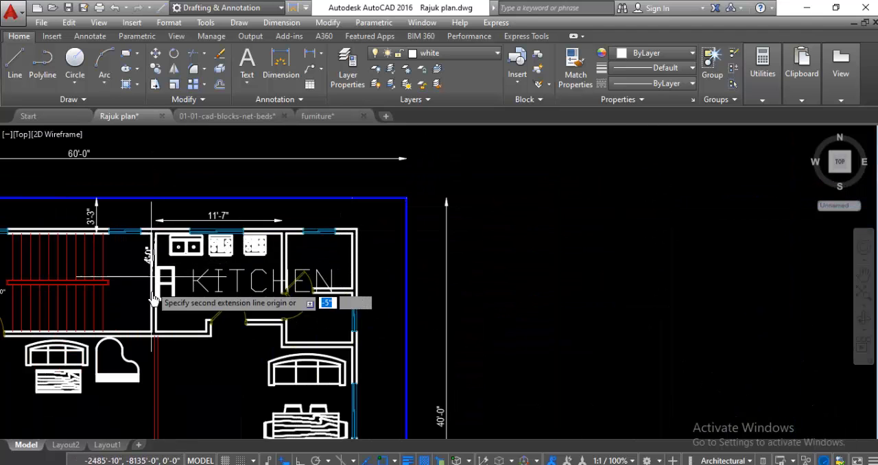
{"action": "scroll", "coordinate": [160, 326], "scroll_direction": "up", "scroll_amount": 3}
{"action": "key", "text": "Escape"}
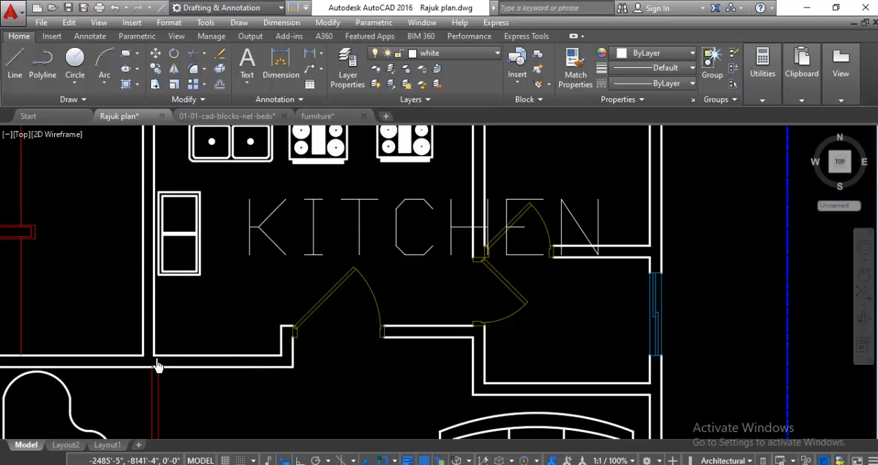
{"action": "scroll", "coordinate": [170, 309], "scroll_direction": "down", "scroll_amount": 2}
Step: Add the room size 11'-7"X9'-0" as a second line under KITCHEN
{"action": "scroll", "coordinate": [251, 267], "scroll_direction": "up", "scroll_amount": 2}
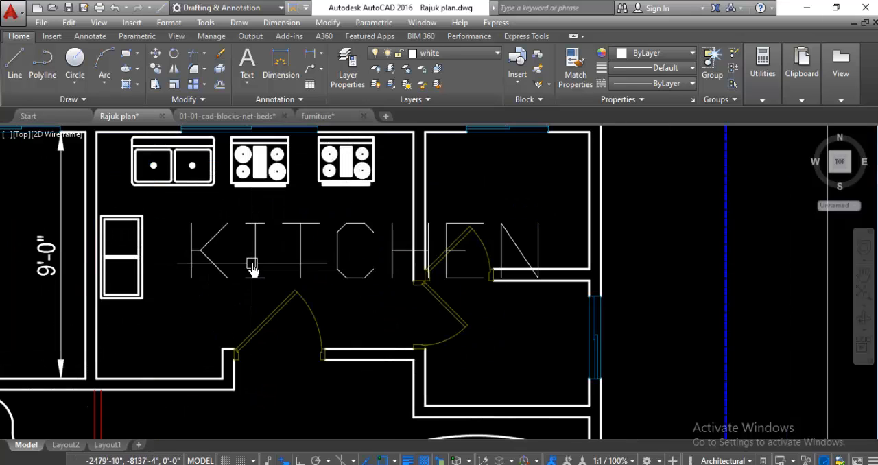
{"action": "double_click", "coordinate": [251, 255]}
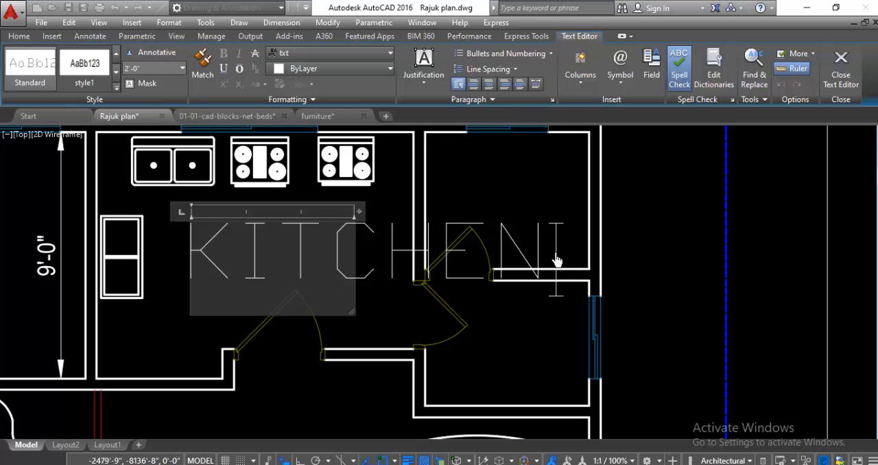
{"action": "key", "text": "Return"}
{"action": "scroll", "coordinate": [326, 296], "scroll_direction": "down", "scroll_amount": 2}
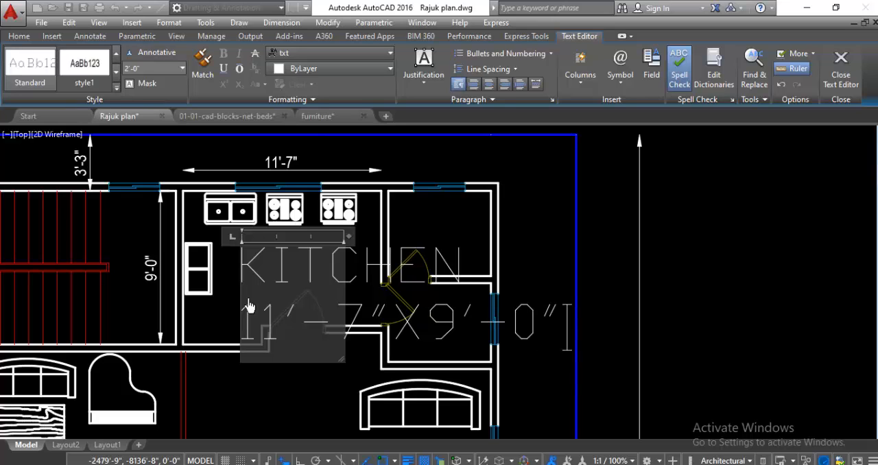
Step: Set both lines of the kitchen label to a 6" text height and the Times New Roman font, and finish editing
{"action": "left_click_drag", "start_coordinate": [249, 273], "coordinate": [564, 364]}
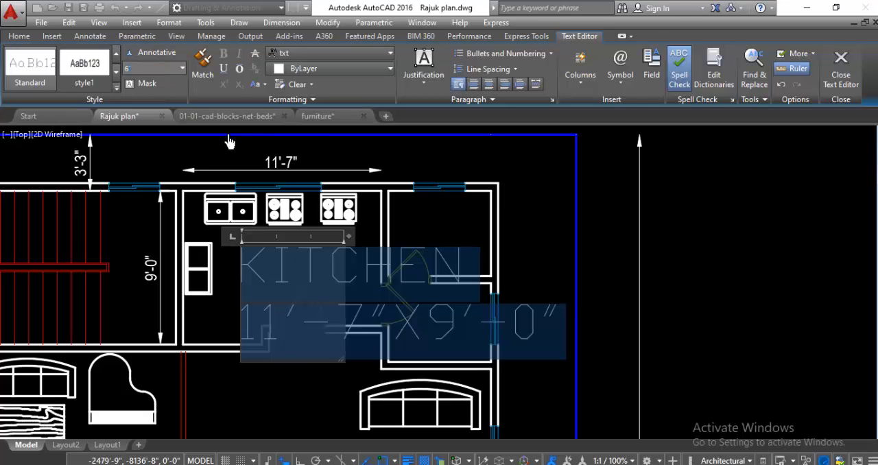
{"action": "key", "text": "Return"}
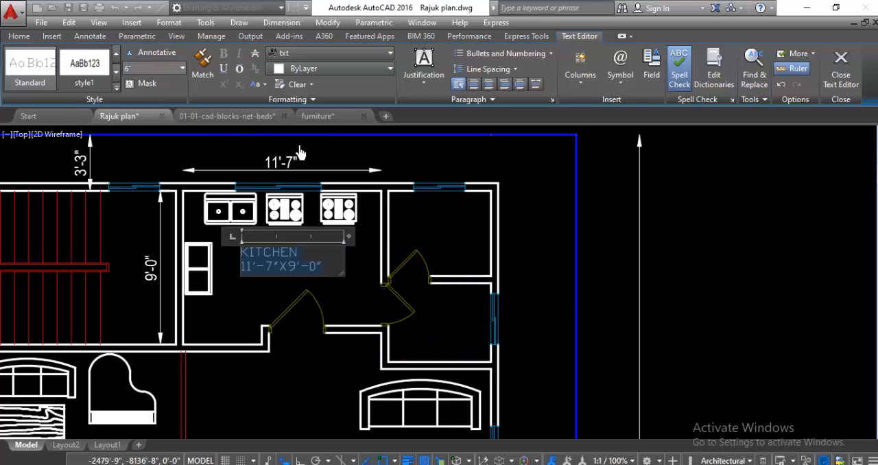
{"action": "left_click", "coordinate": [321, 53]}
{"action": "scroll", "coordinate": [321, 65], "scroll_direction": "up", "scroll_amount": 6}
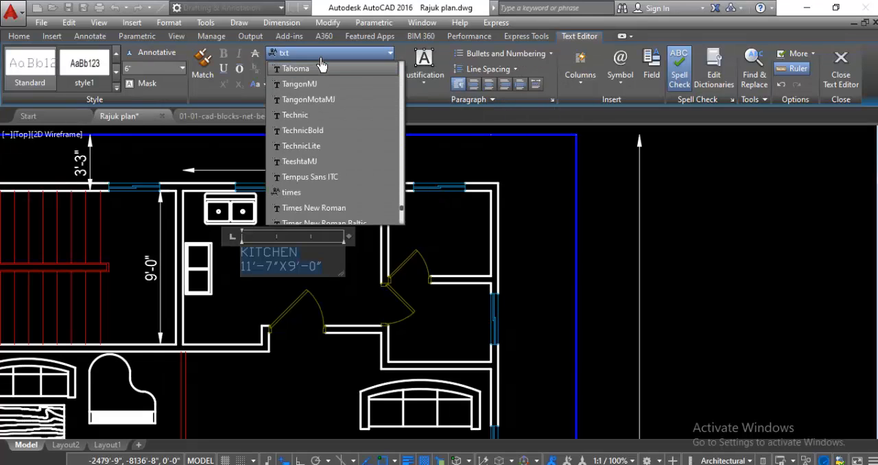
{"action": "left_click", "coordinate": [314, 207]}
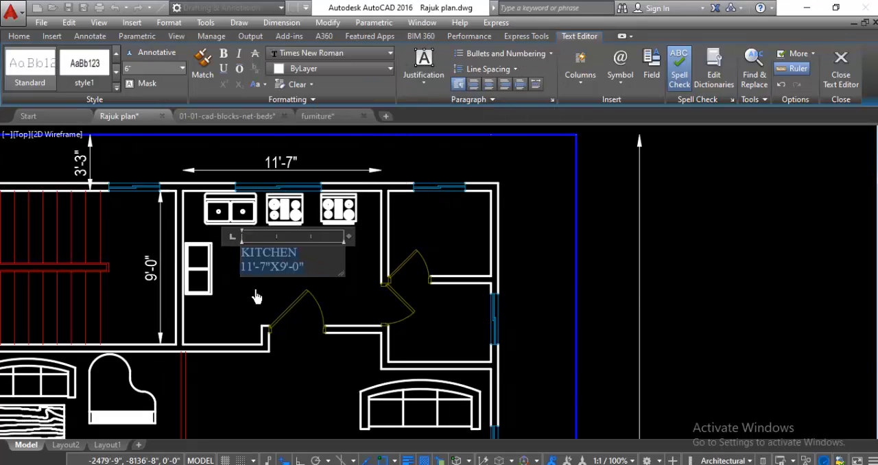
{"action": "left_click", "coordinate": [255, 296]}
{"action": "scroll", "coordinate": [275, 280], "scroll_direction": "down", "scroll_amount": 4}
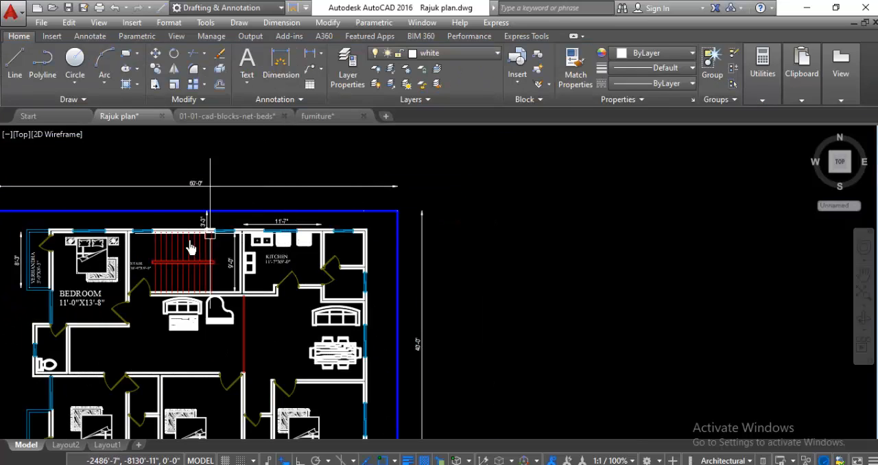
{"action": "scroll", "coordinate": [190, 248], "scroll_direction": "up", "scroll_amount": 2}
{"action": "scroll", "coordinate": [304, 220], "scroll_direction": "down", "scroll_amount": 4}
{"action": "scroll", "coordinate": [416, 244], "scroll_direction": "down", "scroll_amount": 2}
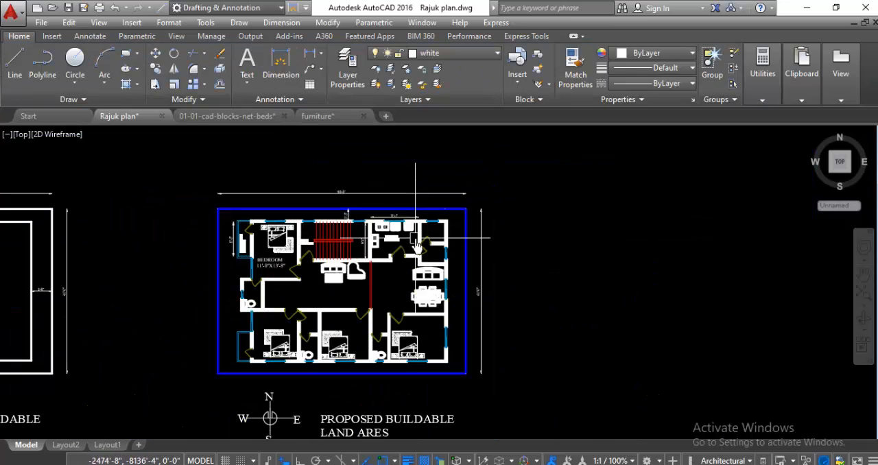
{"action": "scroll", "coordinate": [291, 328], "scroll_direction": "up", "scroll_amount": 2}
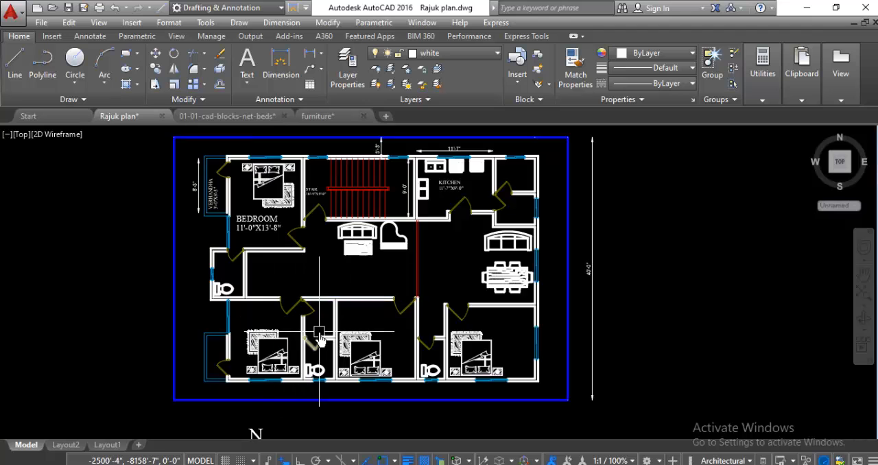
Step: Copy the northwest bedroom's two-line BEDROOM label into each of the three bedrooms along the south wall
{"action": "scroll", "coordinate": [319, 338], "scroll_direction": "down", "scroll_amount": 2}
{"action": "scroll", "coordinate": [269, 287], "scroll_direction": "up", "scroll_amount": 5}
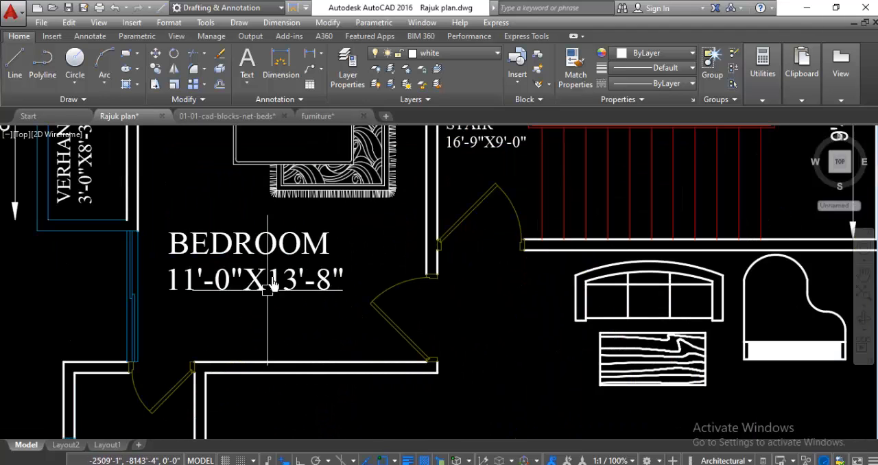
{"action": "left_click", "coordinate": [279, 252]}
{"action": "right_click", "coordinate": [279, 253]}
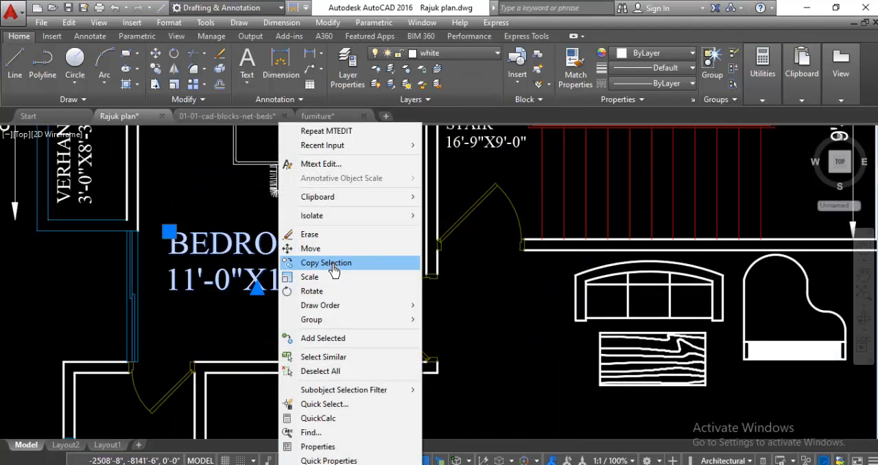
{"action": "left_click", "coordinate": [333, 270]}
{"action": "scroll", "coordinate": [357, 233], "scroll_direction": "down", "scroll_amount": 4}
{"action": "scroll", "coordinate": [295, 315], "scroll_direction": "up", "scroll_amount": 4}
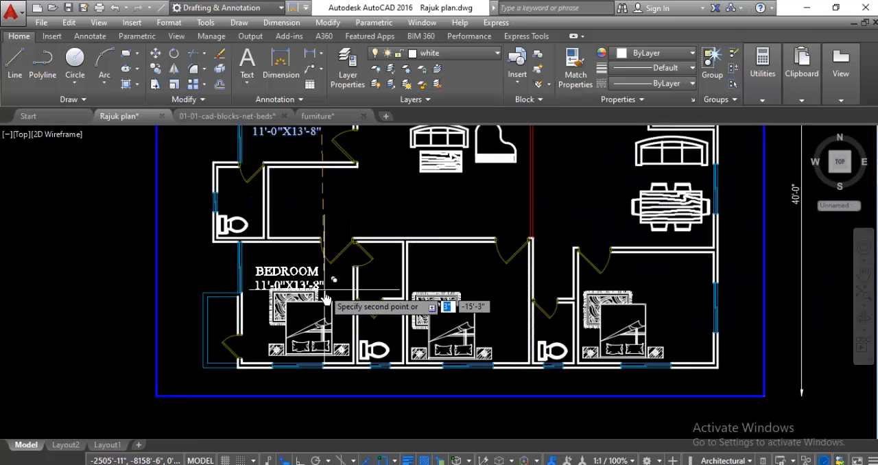
{"action": "left_click", "coordinate": [493, 290]}
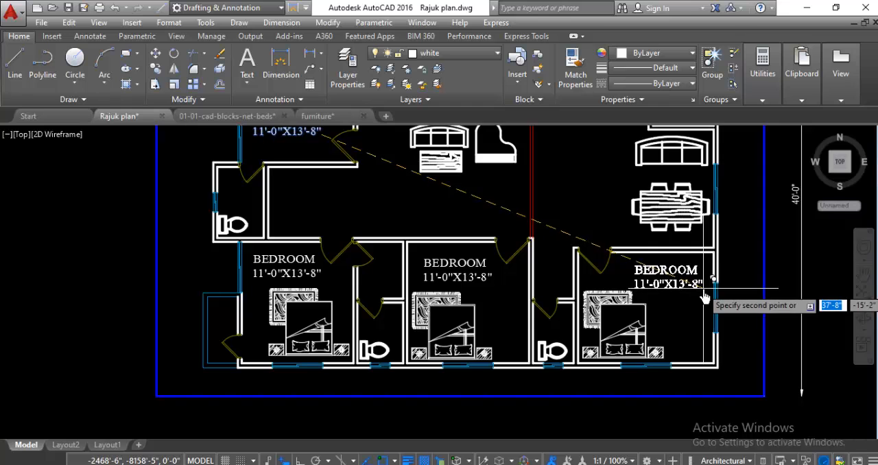
{"action": "left_click", "coordinate": [704, 296]}
{"action": "key", "text": "Escape"}
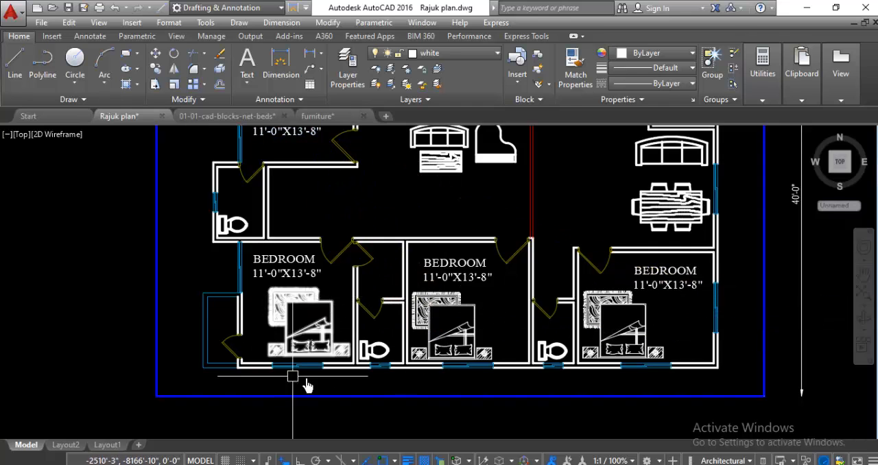
Step: Measure the southwest bedroom's inside width and depth with temporary dimension previews, without placing a dimension
{"action": "scroll", "coordinate": [273, 295], "scroll_direction": "up", "scroll_amount": 2}
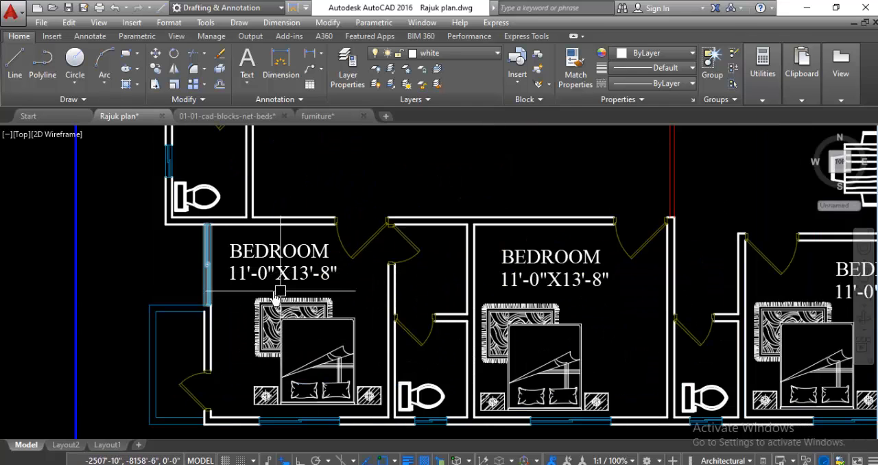
{"action": "scroll", "coordinate": [260, 291], "scroll_direction": "down", "scroll_amount": 4}
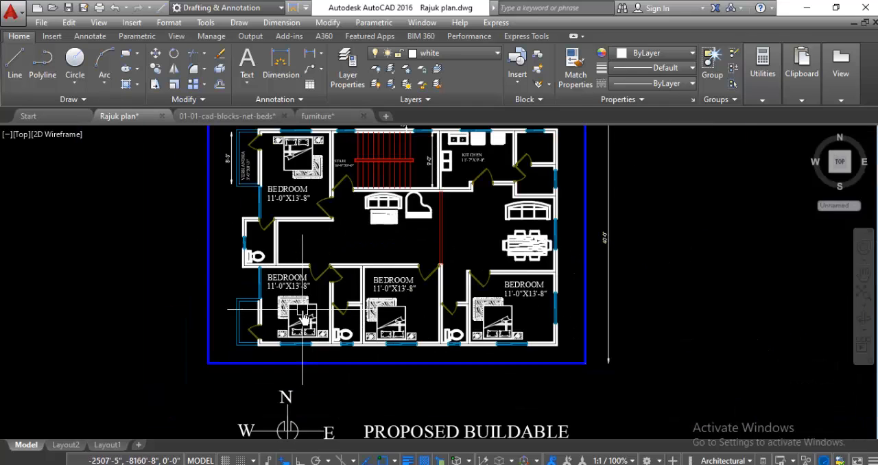
{"action": "scroll", "coordinate": [302, 291], "scroll_direction": "up", "scroll_amount": 4}
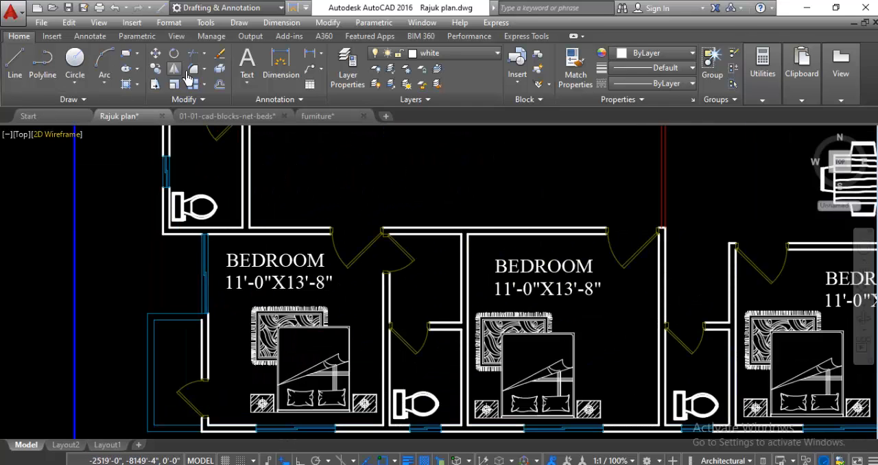
{"action": "left_click", "coordinate": [282, 66]}
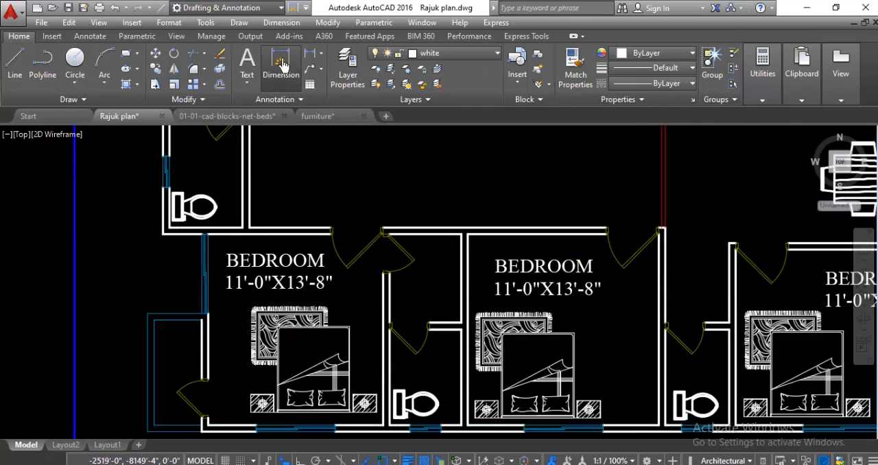
{"action": "scroll", "coordinate": [213, 432], "scroll_direction": "up", "scroll_amount": 5}
{"action": "left_click", "coordinate": [219, 425]}
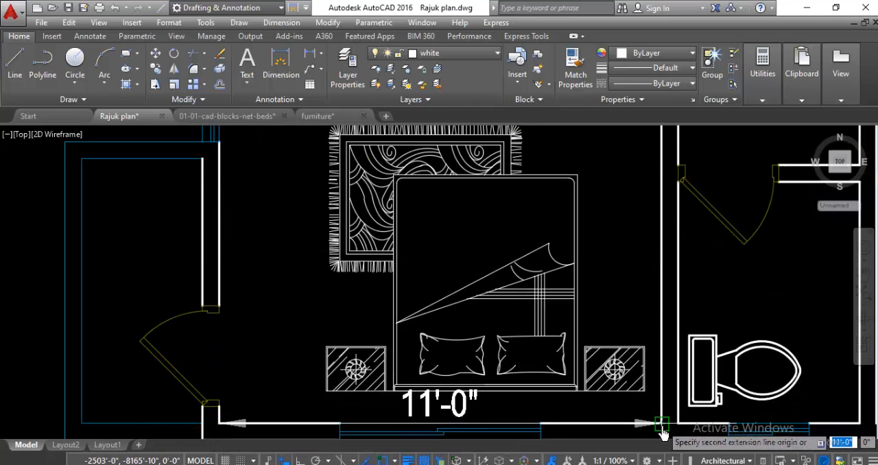
{"action": "scroll", "coordinate": [439, 370], "scroll_direction": "down", "scroll_amount": 2}
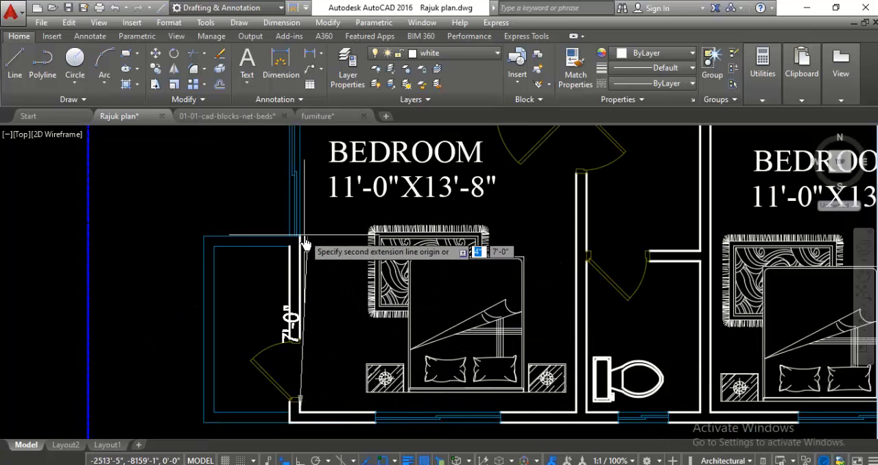
{"action": "scroll", "coordinate": [320, 298], "scroll_direction": "down", "scroll_amount": 3}
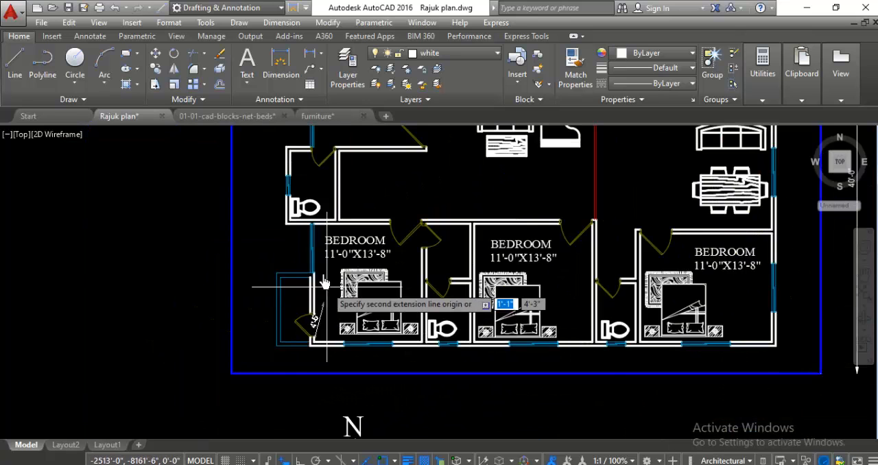
{"action": "scroll", "coordinate": [314, 301], "scroll_direction": "up", "scroll_amount": 4}
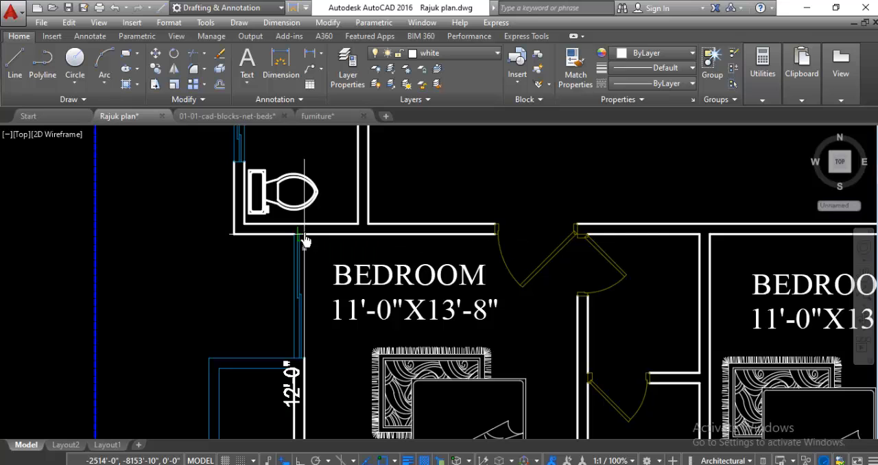
{"action": "key", "text": "Escape"}
Step: Change the room size in the southwest bedroom's label to 11'-0"X12'-0"
{"action": "scroll", "coordinate": [411, 312], "scroll_direction": "up", "scroll_amount": 5}
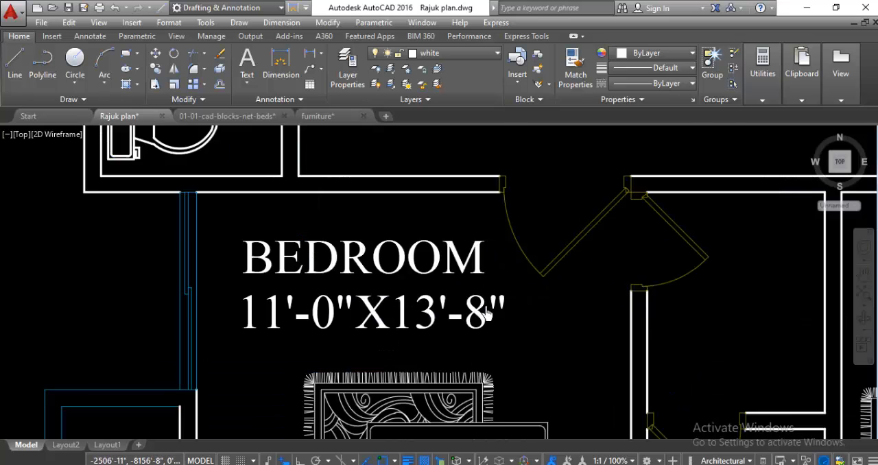
{"action": "left_click", "coordinate": [406, 319]}
{"action": "double_click", "coordinate": [410, 347]}
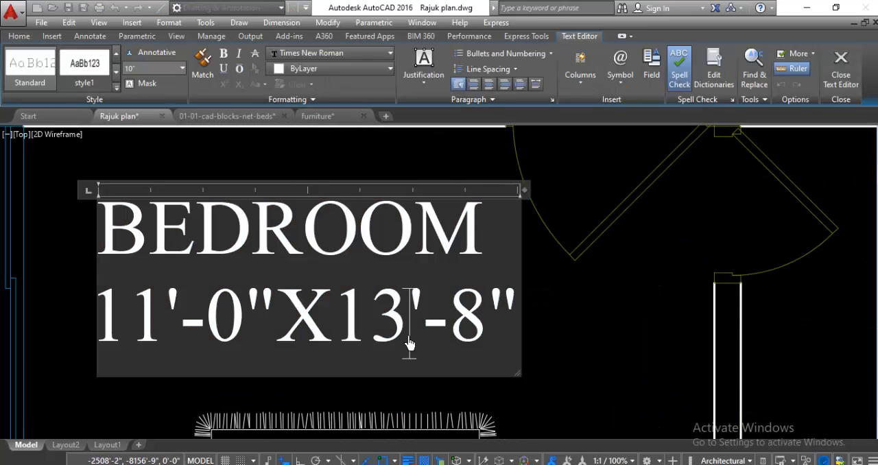
{"action": "key", "text": "BackSpace"}
{"action": "type", "text": "2"}
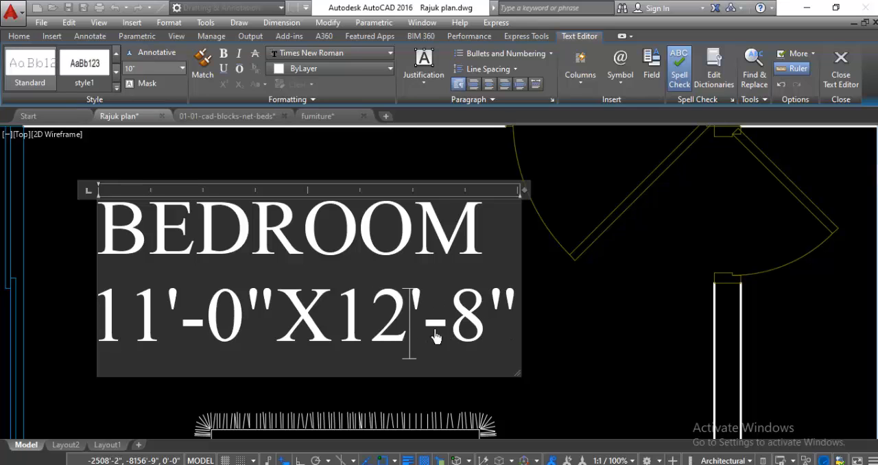
{"action": "key", "text": "BackSpace"}
{"action": "type", "text": "0"}
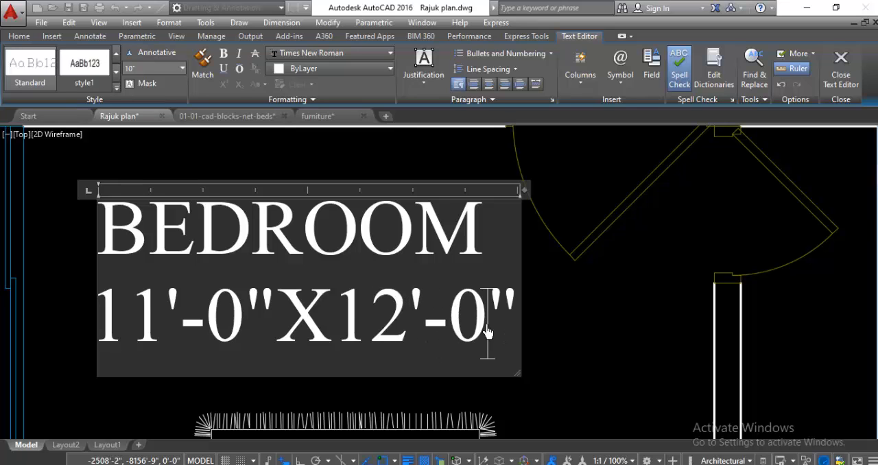
{"action": "scroll", "coordinate": [405, 305], "scroll_direction": "down", "scroll_amount": 3}
{"action": "left_click", "coordinate": [476, 335]}
Step: Measure the middle south bedroom's inside width and depth with temporary dimension previews, without placing a dimension
{"action": "scroll", "coordinate": [329, 302], "scroll_direction": "down", "scroll_amount": 4}
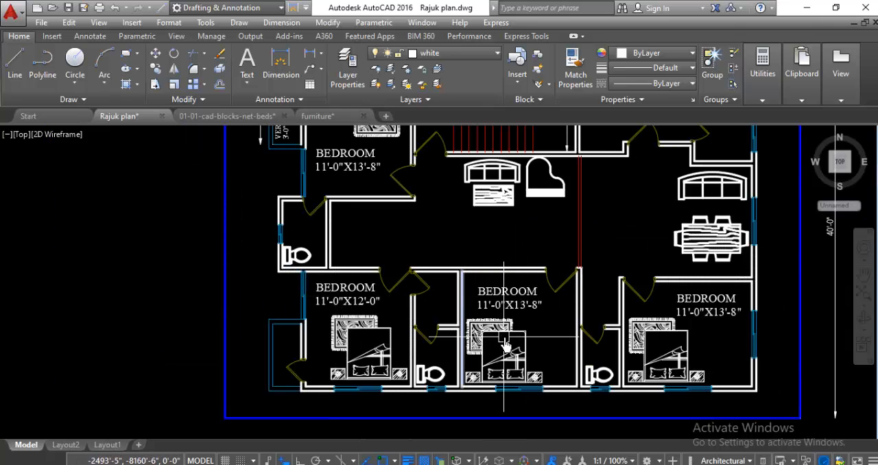
{"action": "scroll", "coordinate": [545, 311], "scroll_direction": "up", "scroll_amount": 2}
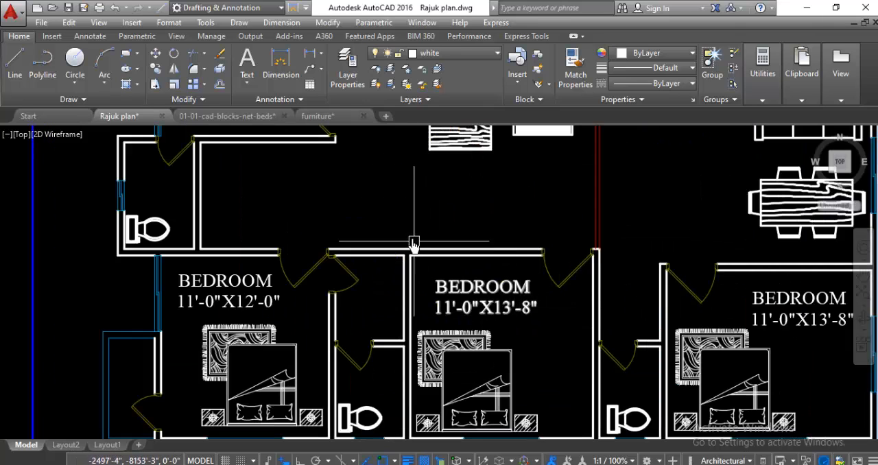
{"action": "scroll", "coordinate": [480, 281], "scroll_direction": "down", "scroll_amount": 2}
{"action": "scroll", "coordinate": [412, 278], "scroll_direction": "up", "scroll_amount": 2}
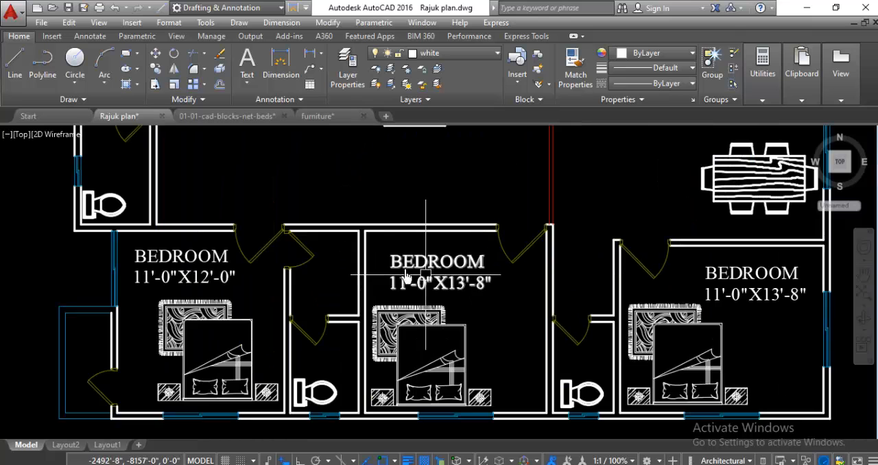
{"action": "left_click", "coordinate": [283, 66]}
{"action": "scroll", "coordinate": [384, 240], "scroll_direction": "up", "scroll_amount": 5}
{"action": "left_click", "coordinate": [281, 192]}
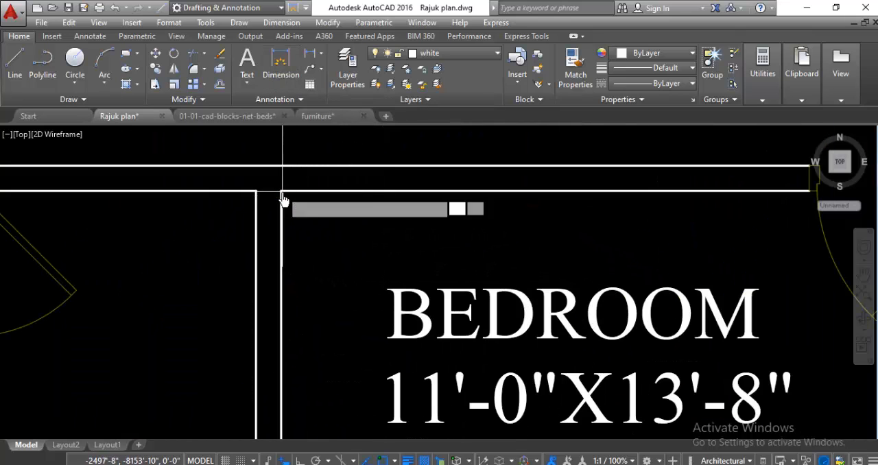
{"action": "scroll", "coordinate": [303, 264], "scroll_direction": "down", "scroll_amount": 5}
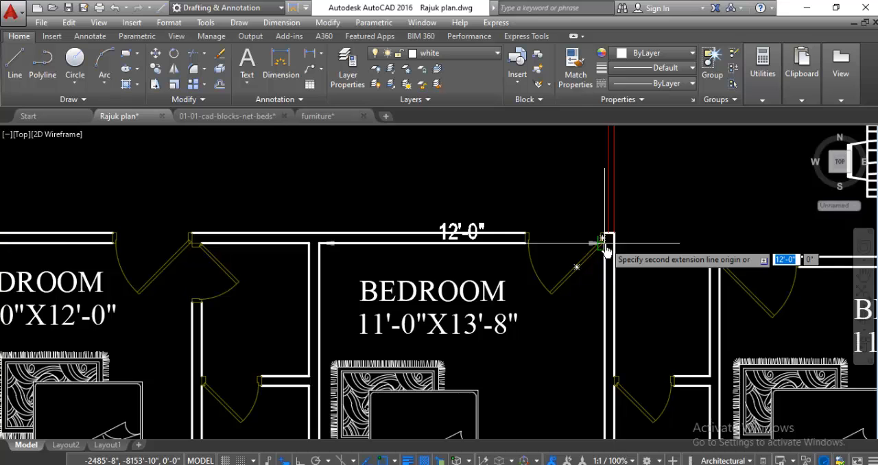
{"action": "scroll", "coordinate": [385, 244], "scroll_direction": "down", "scroll_amount": 3}
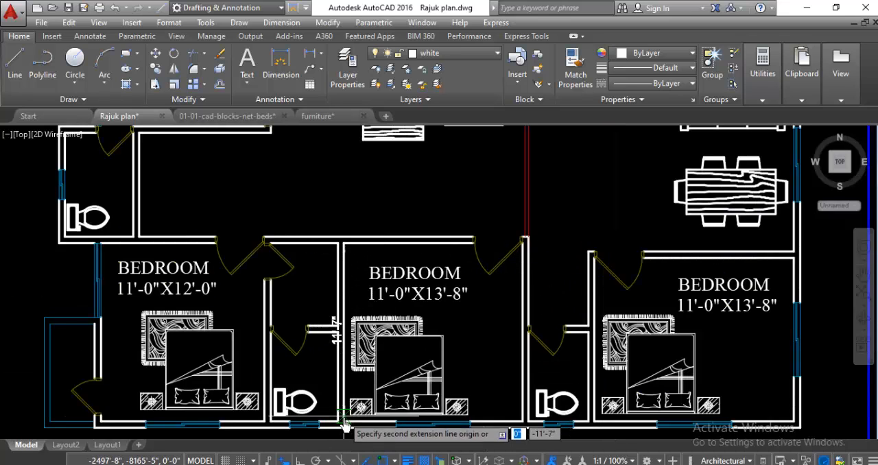
{"action": "scroll", "coordinate": [411, 320], "scroll_direction": "up", "scroll_amount": 4}
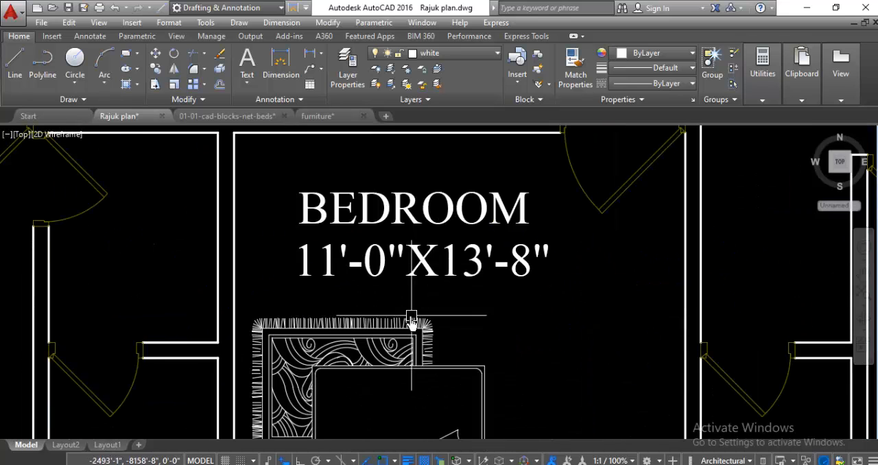
{"action": "key", "text": "Escape"}
Step: Change the room size in the middle south bedroom's label to 12'-0"X12'-0"
{"action": "double_click", "coordinate": [333, 278]}
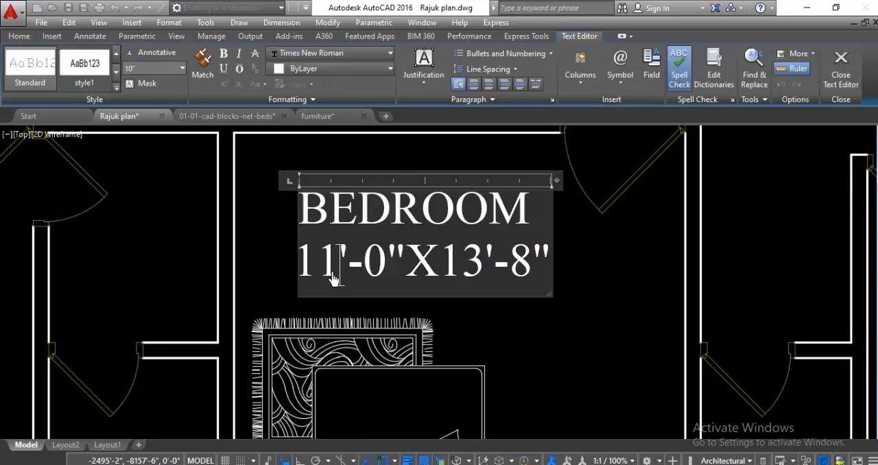
{"action": "key", "text": "BackSpace"}
{"action": "type", "text": "2"}
{"action": "type", "text": "2"}
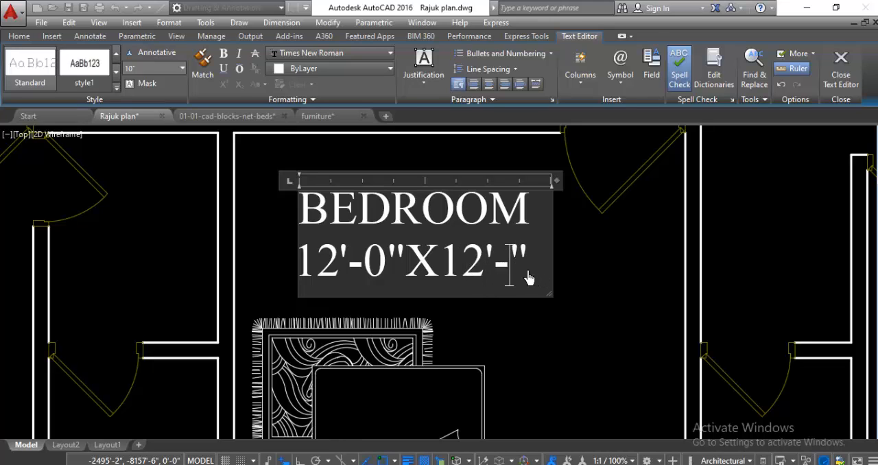
{"action": "scroll", "coordinate": [442, 209], "scroll_direction": "down", "scroll_amount": 4}
{"action": "left_click", "coordinate": [507, 283]}
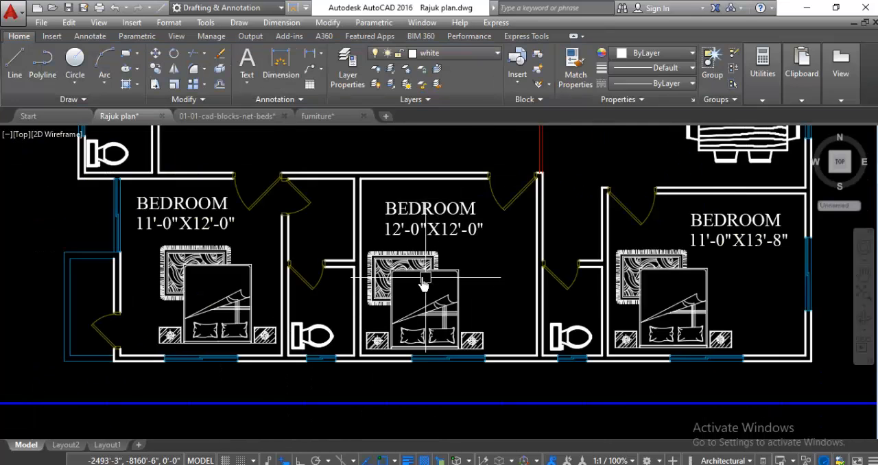
Step: Measure the southeast bedroom's inside width and depth with temporary dimension previews, without placing a dimension
{"action": "scroll", "coordinate": [420, 276], "scroll_direction": "down", "scroll_amount": 4}
{"action": "scroll", "coordinate": [328, 267], "scroll_direction": "up", "scroll_amount": 2}
{"action": "scroll", "coordinate": [247, 365], "scroll_direction": "down", "scroll_amount": 2}
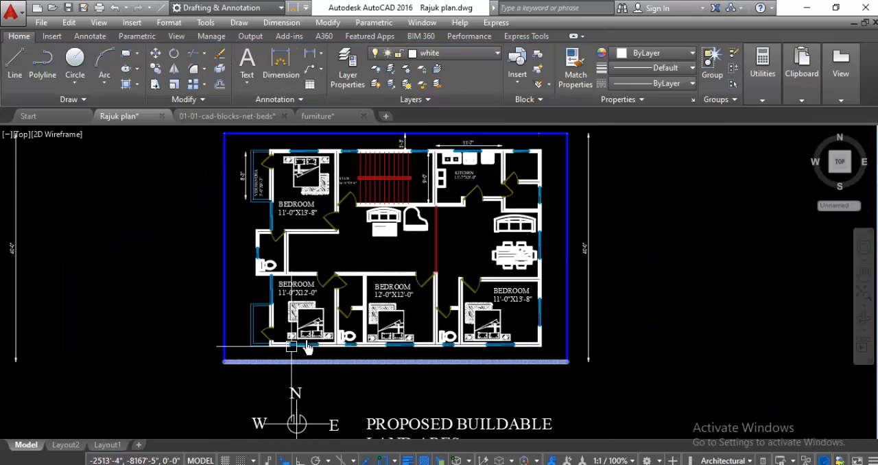
{"action": "scroll", "coordinate": [367, 285], "scroll_direction": "up", "scroll_amount": 4}
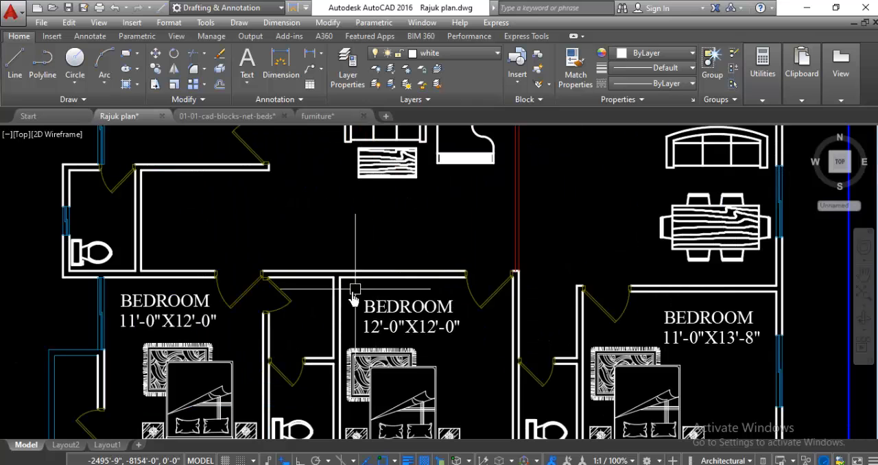
{"action": "scroll", "coordinate": [306, 322], "scroll_direction": "down", "scroll_amount": 2}
{"action": "scroll", "coordinate": [583, 326], "scroll_direction": "up", "scroll_amount": 4}
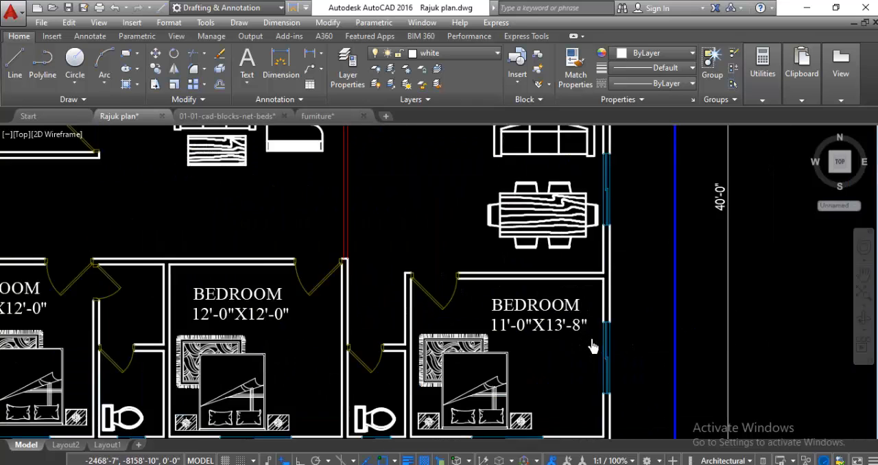
{"action": "scroll", "coordinate": [457, 298], "scroll_direction": "down", "scroll_amount": 2}
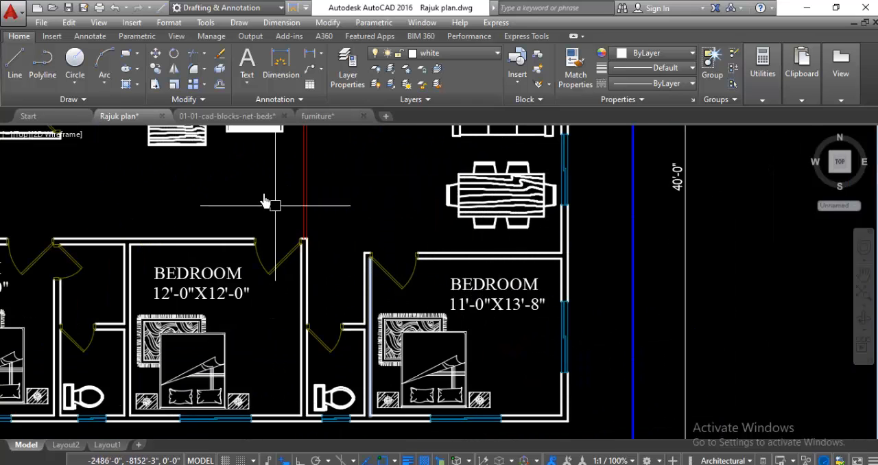
{"action": "left_click", "coordinate": [280, 65]}
{"action": "scroll", "coordinate": [393, 294], "scroll_direction": "up", "scroll_amount": 4}
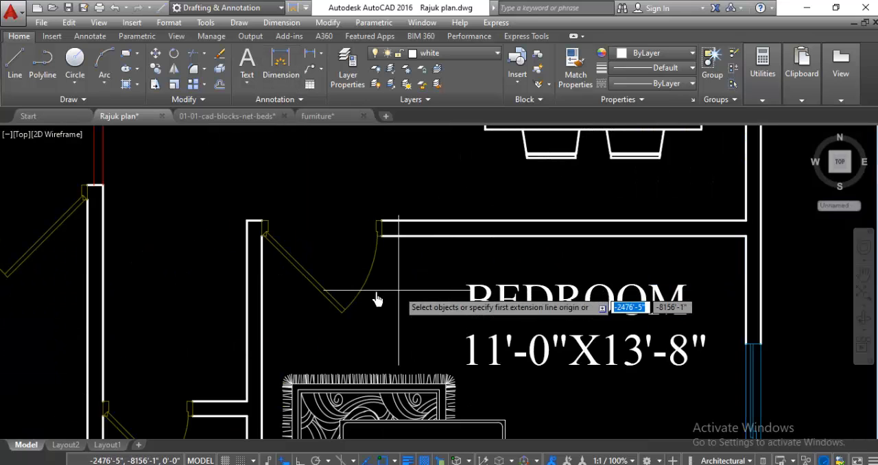
{"action": "left_click", "coordinate": [264, 235]}
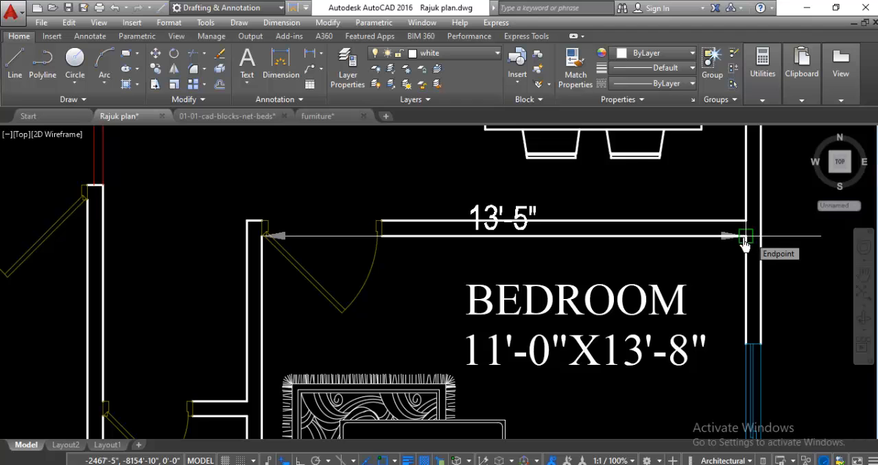
{"action": "scroll", "coordinate": [364, 317], "scroll_direction": "down", "scroll_amount": 3}
{"action": "scroll", "coordinate": [330, 405], "scroll_direction": "up", "scroll_amount": 3}
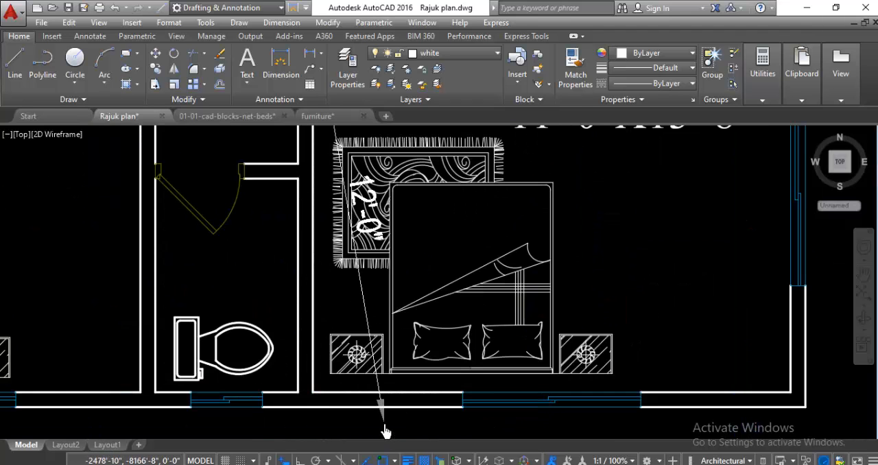
{"action": "scroll", "coordinate": [394, 411], "scroll_direction": "down", "scroll_amount": 3}
{"action": "scroll", "coordinate": [469, 262], "scroll_direction": "up", "scroll_amount": 2}
{"action": "scroll", "coordinate": [456, 290], "scroll_direction": "up", "scroll_amount": 6}
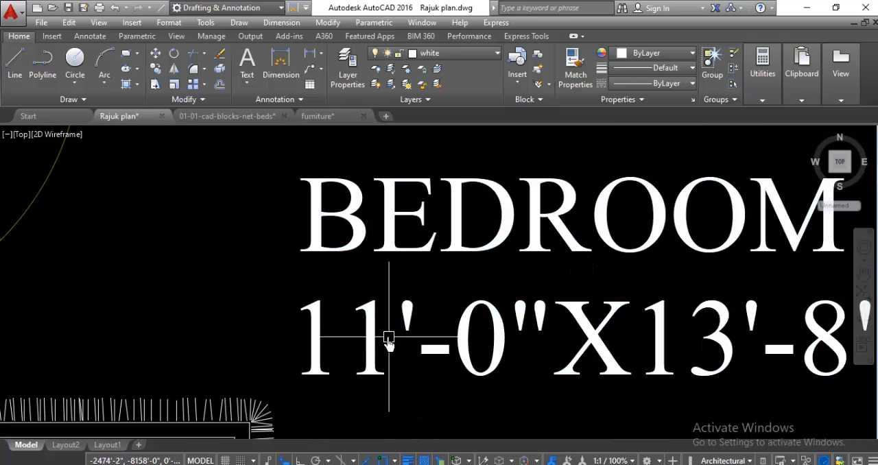
Step: Change the width in the southeast bedroom's label to 13'-5"
{"action": "left_click", "coordinate": [384, 335]}
{"action": "left_click", "coordinate": [360, 345]}
{"action": "double_click", "coordinate": [370, 351]}
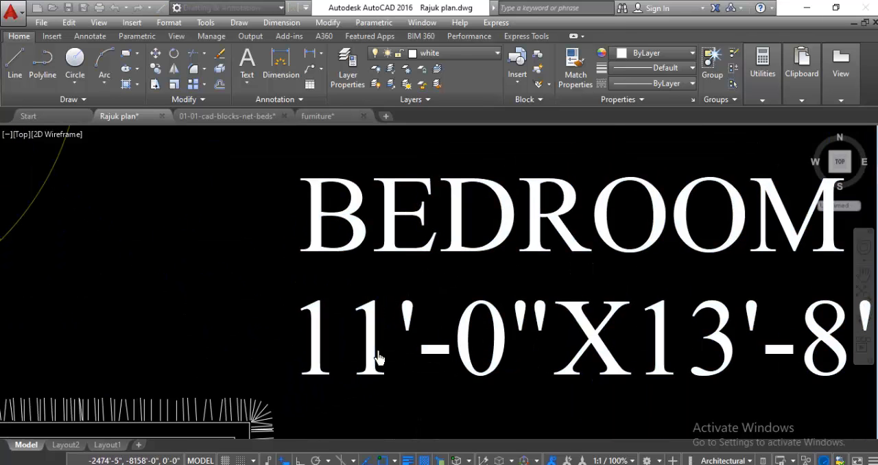
{"action": "key", "text": "BackSpace"}
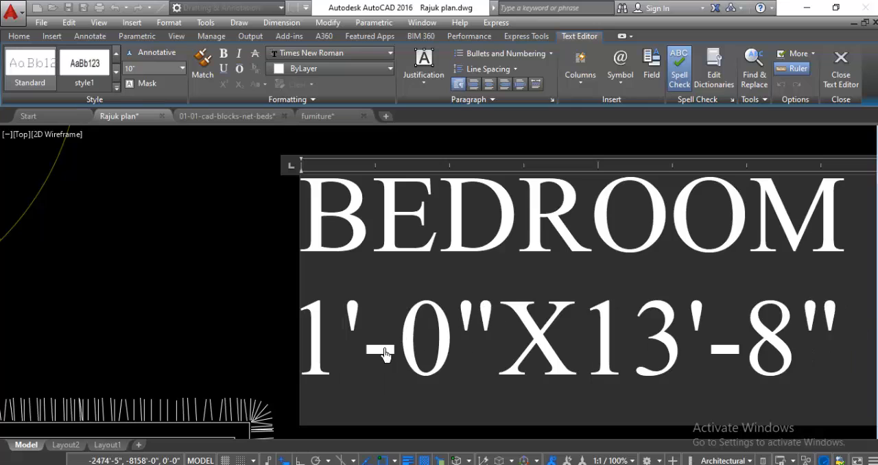
{"action": "type", "text": "5"}
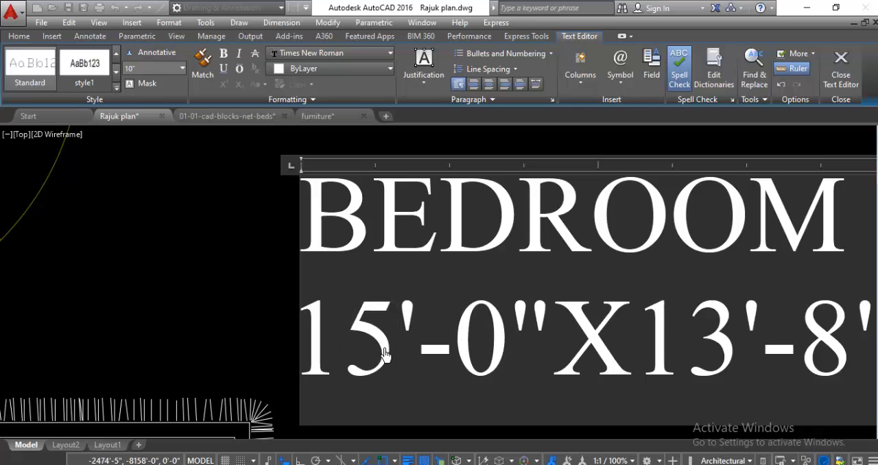
{"action": "key", "text": "BackSpace"}
{"action": "type", "text": "3"}
{"action": "scroll", "coordinate": [380, 322], "scroll_direction": "down", "scroll_amount": 2}
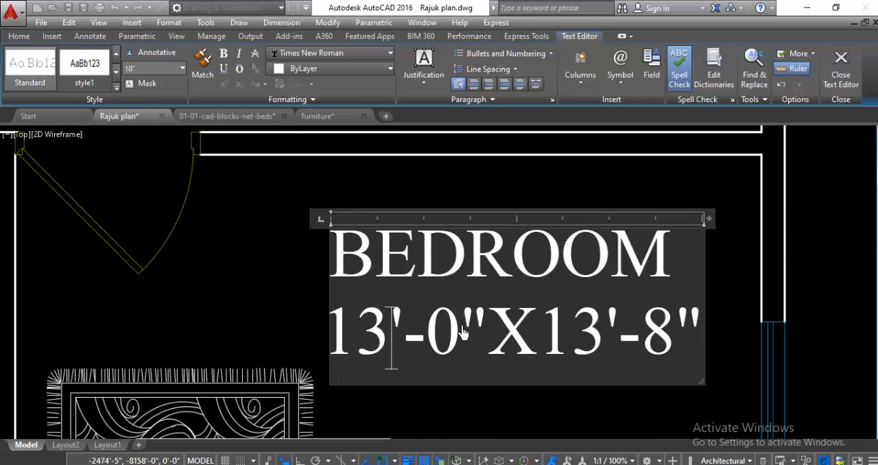
{"action": "key", "text": "BackSpace"}
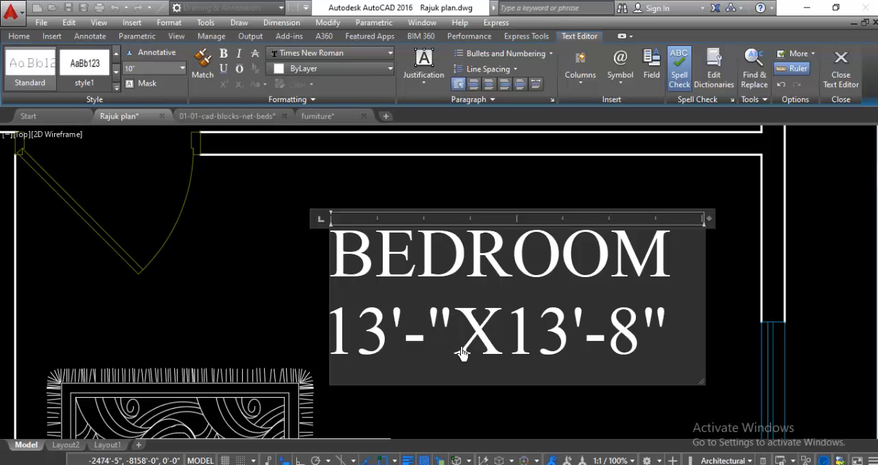
{"action": "type", "text": "5"}
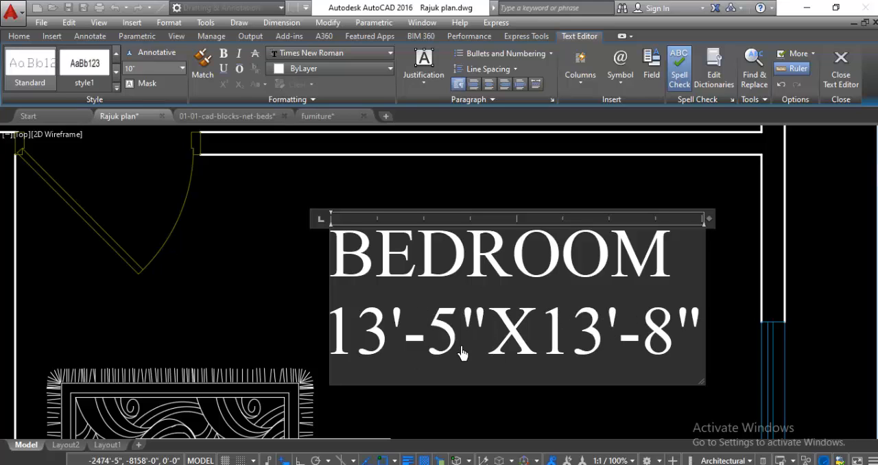
Step: Change the depth in the southeast bedroom's label to 11'-0" and finish editing the text
{"action": "left_click", "coordinate": [599, 345]}
{"action": "key", "text": "BackSpace"}
{"action": "key", "text": "BackSpace"}
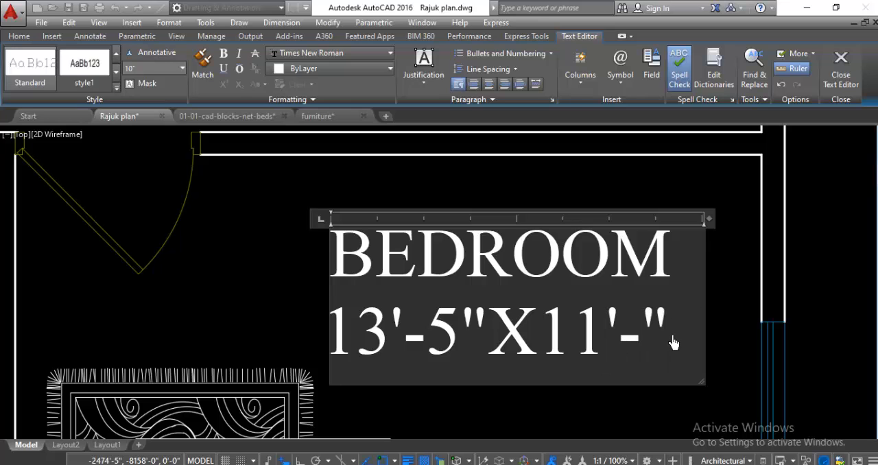
{"action": "type", "text": "0"}
{"action": "scroll", "coordinate": [591, 267], "scroll_direction": "down", "scroll_amount": 3}
{"action": "left_click", "coordinate": [552, 339]}
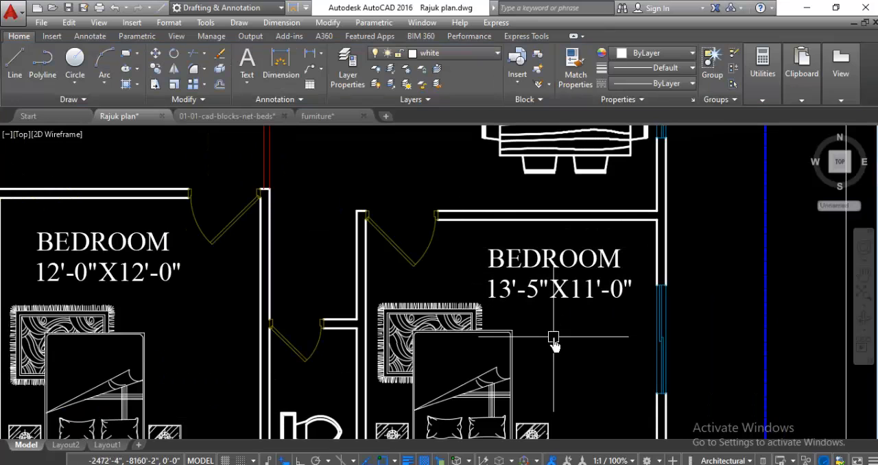
Step: Dimension the central sitting area's width from the west toilet's wall to the red partition line
{"action": "scroll", "coordinate": [553, 337], "scroll_direction": "down", "scroll_amount": 6}
{"action": "scroll", "coordinate": [501, 305], "scroll_direction": "up", "scroll_amount": 3}
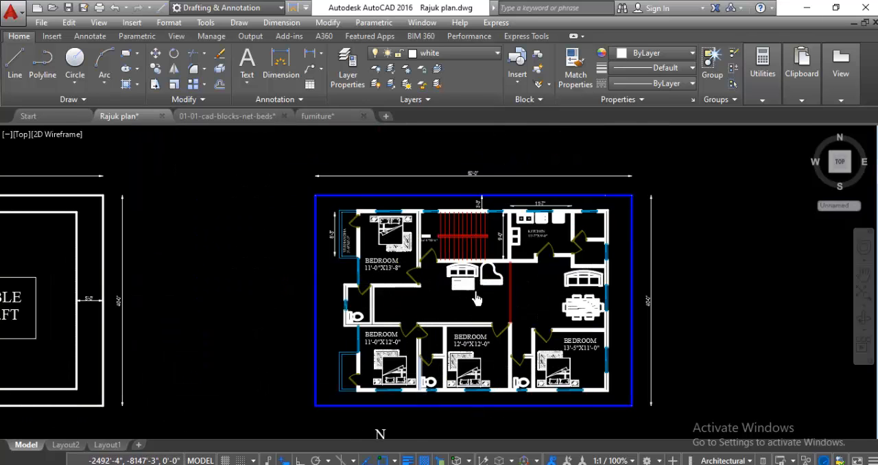
{"action": "scroll", "coordinate": [476, 295], "scroll_direction": "up", "scroll_amount": 4}
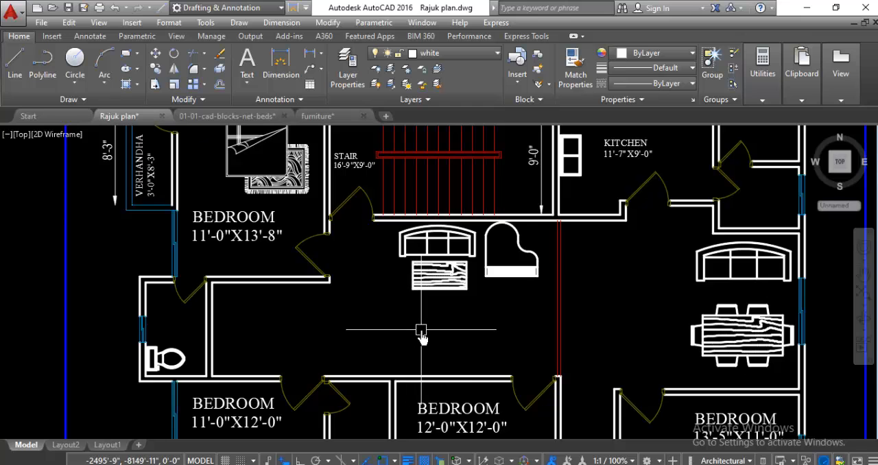
{"action": "scroll", "coordinate": [421, 332], "scroll_direction": "down", "scroll_amount": 2}
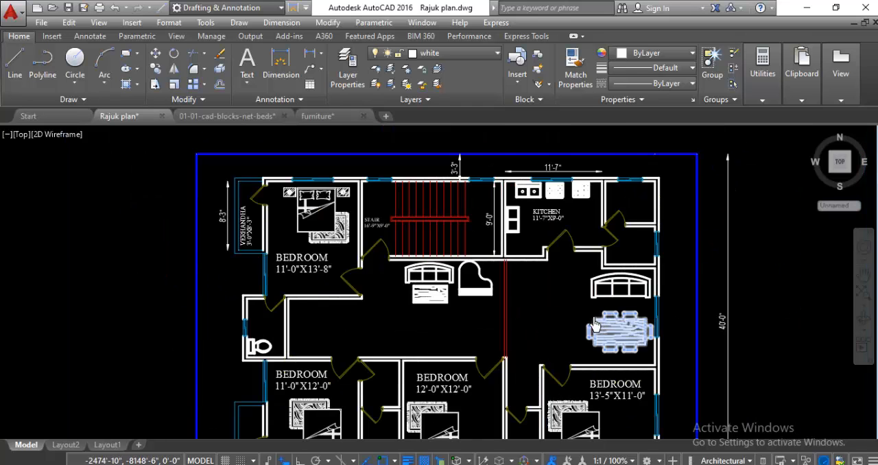
{"action": "scroll", "coordinate": [594, 312], "scroll_direction": "up", "scroll_amount": 2}
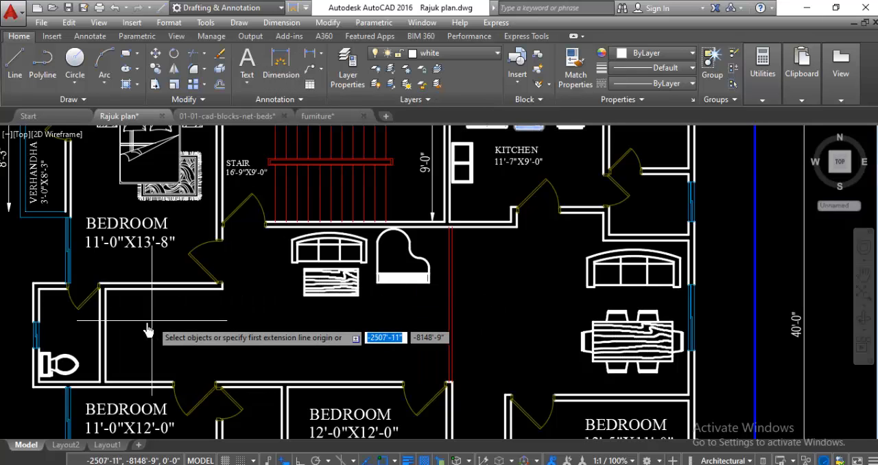
{"action": "left_click", "coordinate": [106, 336]}
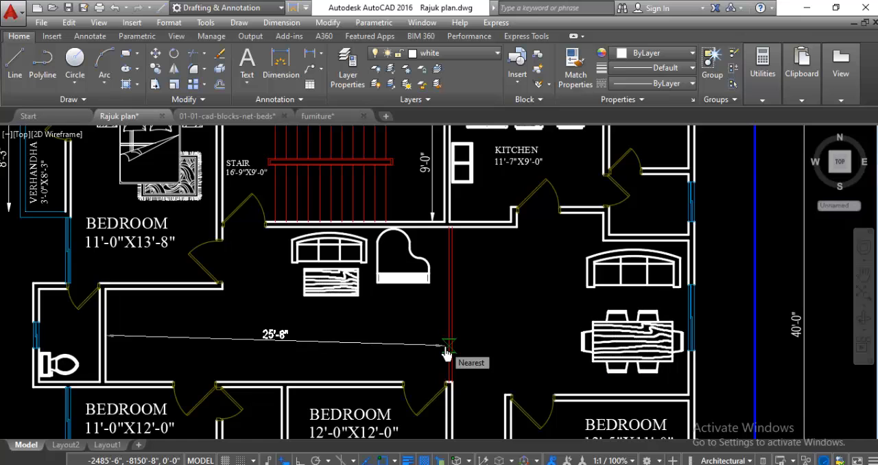
{"action": "left_click", "coordinate": [447, 346]}
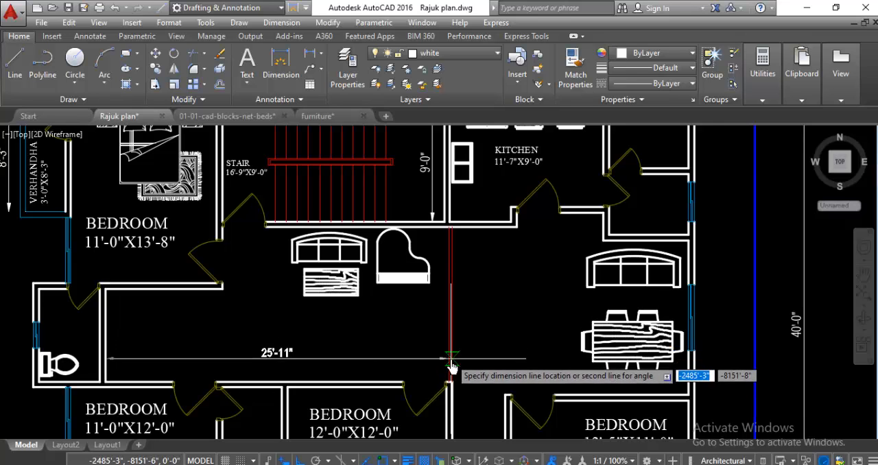
{"action": "left_click", "coordinate": [449, 358]}
Step: Dimension the central sitting area's depth along the red partition from wall to wall, placing the dimension just east of it
{"action": "key", "text": "Return"}
{"action": "scroll", "coordinate": [450, 240], "scroll_direction": "up", "scroll_amount": 3}
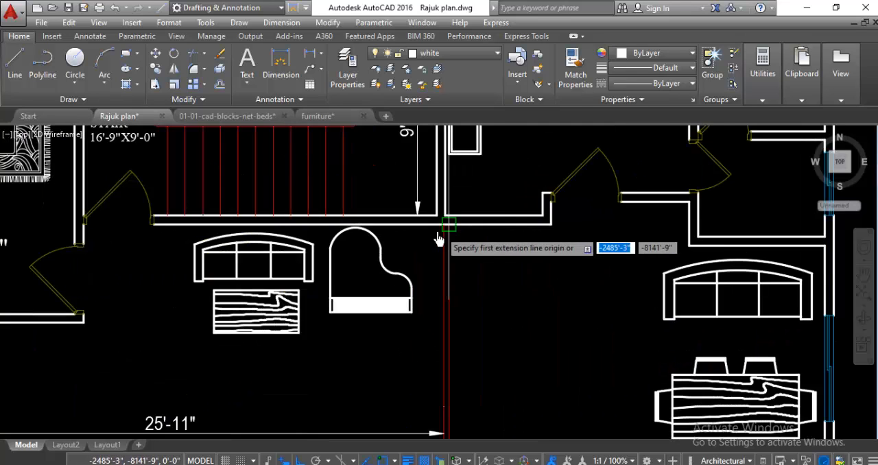
{"action": "left_click", "coordinate": [446, 237]}
{"action": "scroll", "coordinate": [446, 274], "scroll_direction": "down", "scroll_amount": 3}
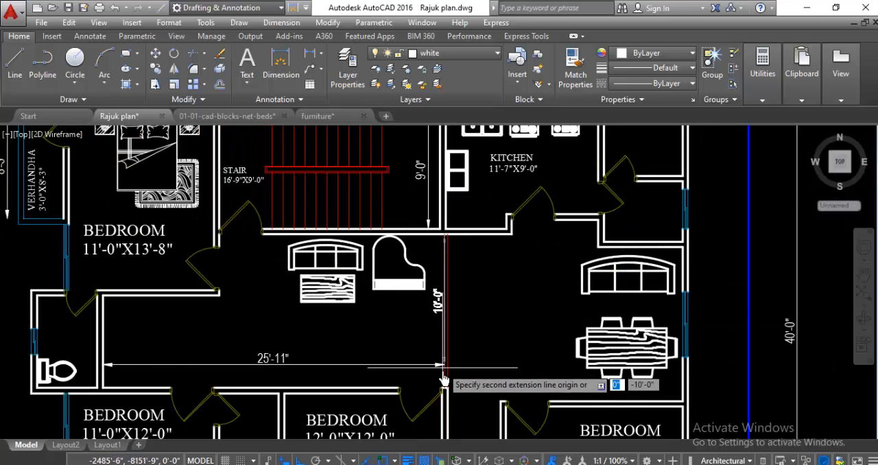
{"action": "scroll", "coordinate": [439, 397], "scroll_direction": "up", "scroll_amount": 3}
{"action": "left_click", "coordinate": [442, 413]}
{"action": "left_click", "coordinate": [500, 404]}
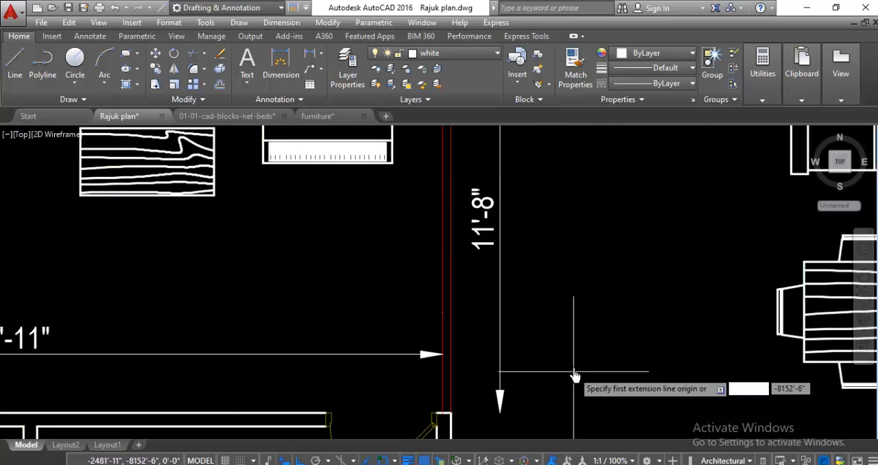
{"action": "key", "text": "Escape"}
Step: Add a two-line multiline text below the sofa and table reading DRAWING ROOM and 25'-1"X11'-8", widening its box to fit
{"action": "scroll", "coordinate": [592, 358], "scroll_direction": "down", "scroll_amount": 2}
{"action": "scroll", "coordinate": [414, 318], "scroll_direction": "up", "scroll_amount": 2}
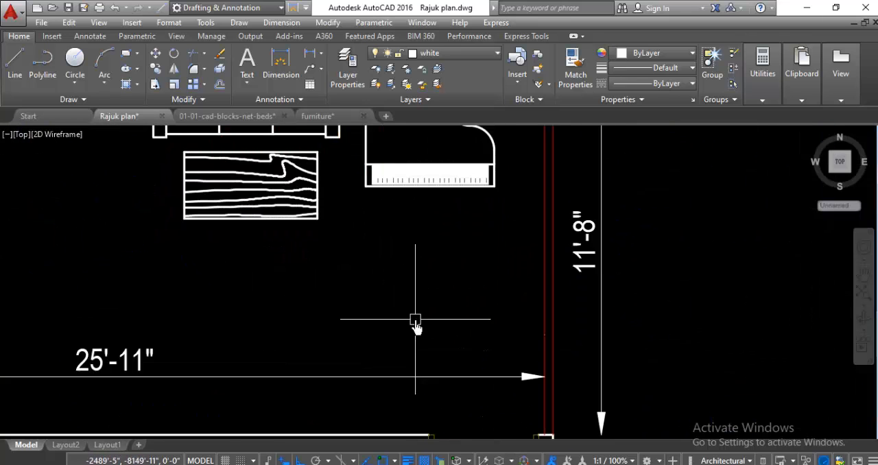
{"action": "left_click", "coordinate": [247, 63]}
{"action": "scroll", "coordinate": [370, 281], "scroll_direction": "down", "scroll_amount": 2}
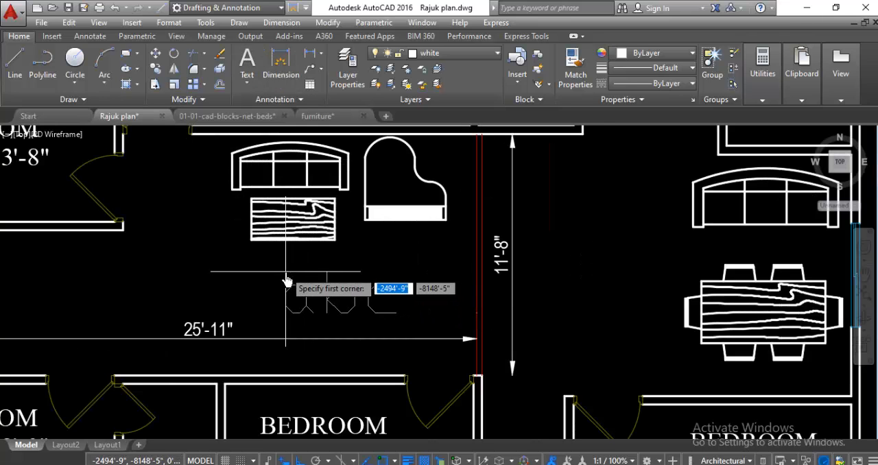
{"action": "left_click", "coordinate": [220, 256]}
{"action": "left_click", "coordinate": [415, 292]}
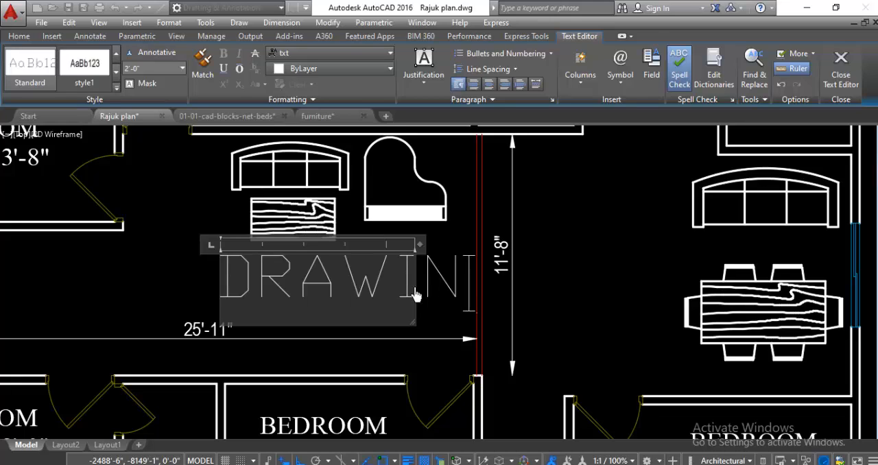
{"action": "type", "text": "DRAWING ROOM"}
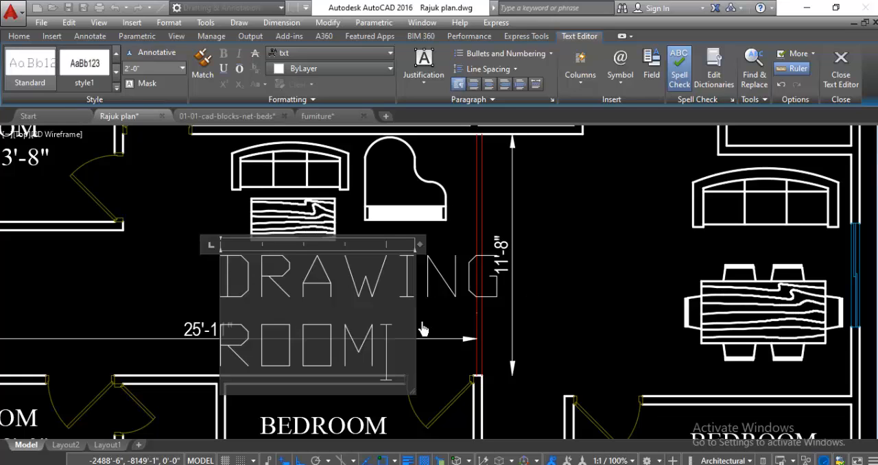
{"action": "left_click_drag", "start_coordinate": [414, 317], "coordinate": [712, 310]}
{"action": "key", "text": "Return"}
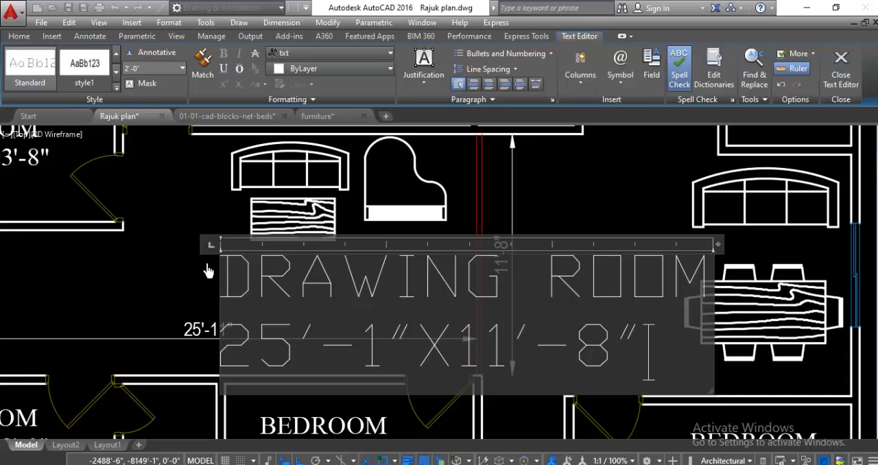
Step: Set the font of the whole drawing room label to Times New Roman
{"action": "mouse_move", "coordinate": [235, 283]}
{"action": "left_mouse_down"}
{"action": "mouse_move", "coordinate": [721, 330]}
{"action": "mouse_move", "coordinate": [722, 370]}
{"action": "left_mouse_up"}
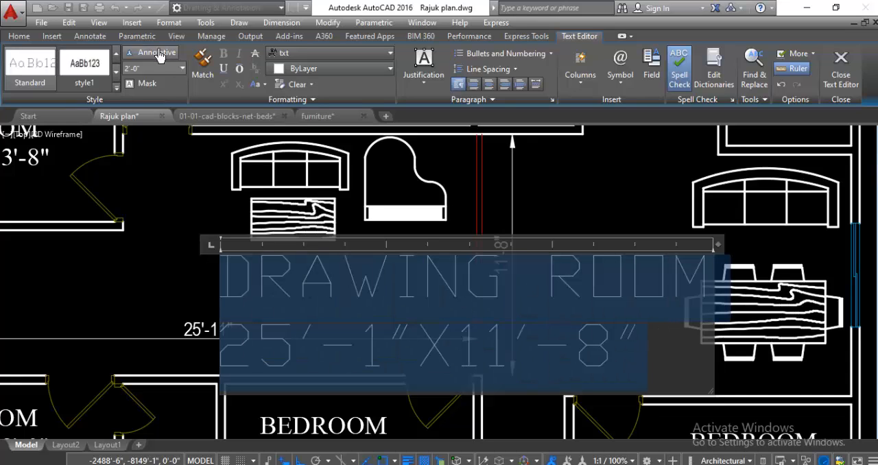
{"action": "left_click", "coordinate": [320, 54]}
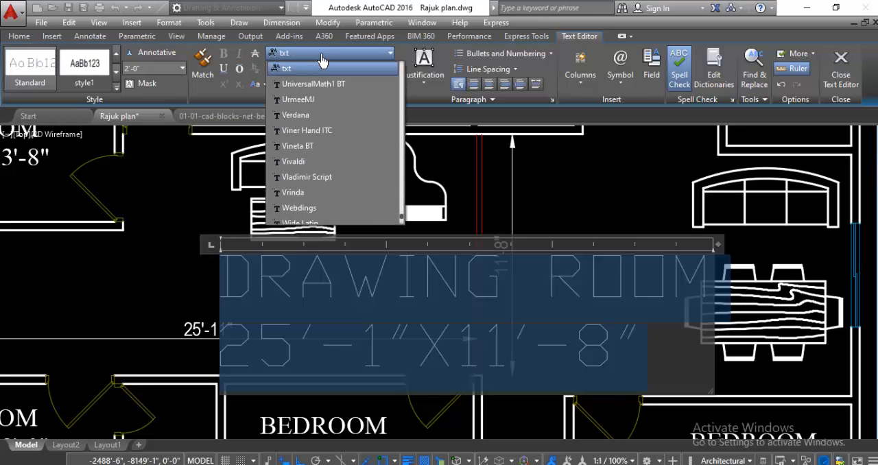
{"action": "scroll", "coordinate": [314, 109], "scroll_direction": "up", "scroll_amount": 3}
{"action": "left_click", "coordinate": [333, 209]}
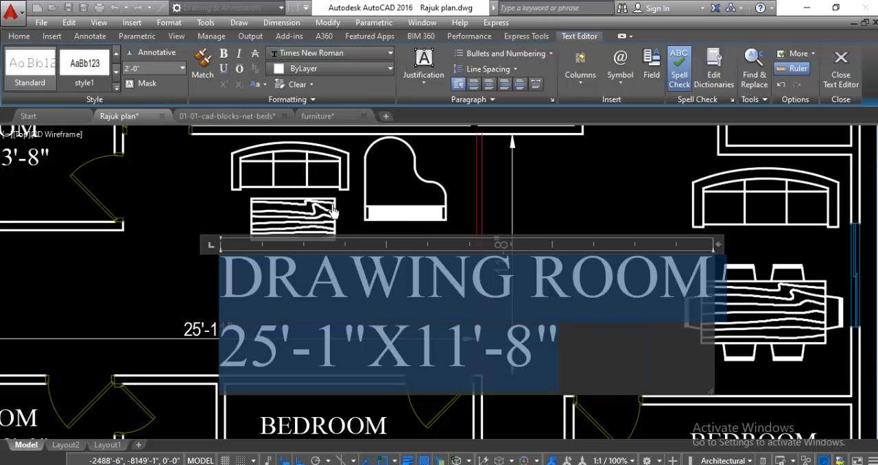
{"action": "left_click", "coordinate": [192, 206]}
Step: Set the text height of both lines of the drawing room label to 6"
{"action": "scroll", "coordinate": [174, 188], "scroll_direction": "down", "scroll_amount": 3}
{"action": "scroll", "coordinate": [266, 251], "scroll_direction": "up", "scroll_amount": 2}
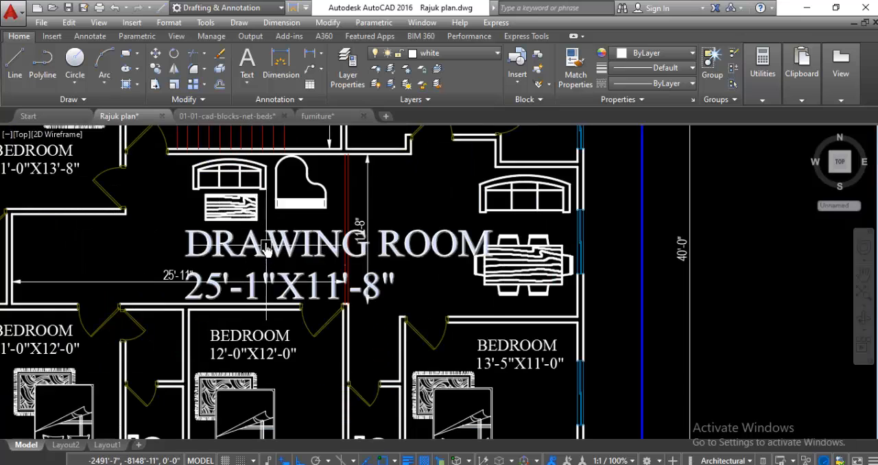
{"action": "double_click", "coordinate": [266, 251]}
{"action": "mouse_move", "coordinate": [192, 259]}
{"action": "left_mouse_down"}
{"action": "mouse_move", "coordinate": [271, 291]}
{"action": "mouse_move", "coordinate": [596, 329]}
{"action": "left_mouse_up"}
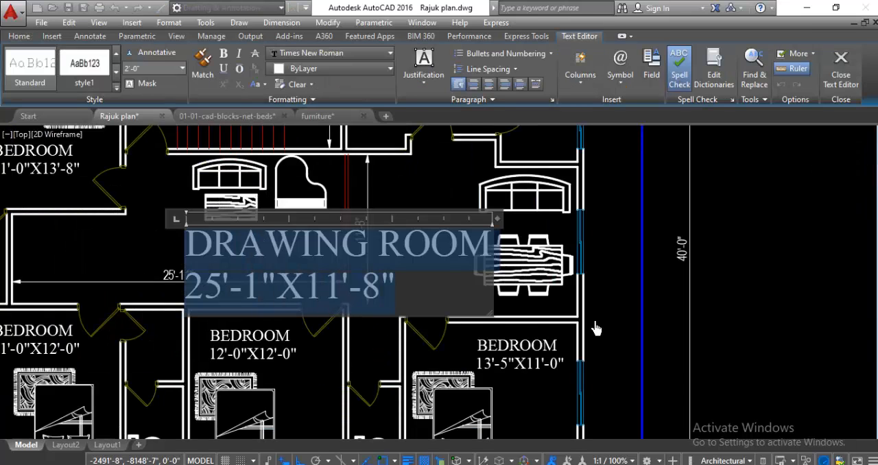
{"action": "left_click", "coordinate": [145, 71]}
{"action": "type", "text": "6"}
{"action": "key", "text": "Return"}
{"action": "left_click", "coordinate": [144, 232]}
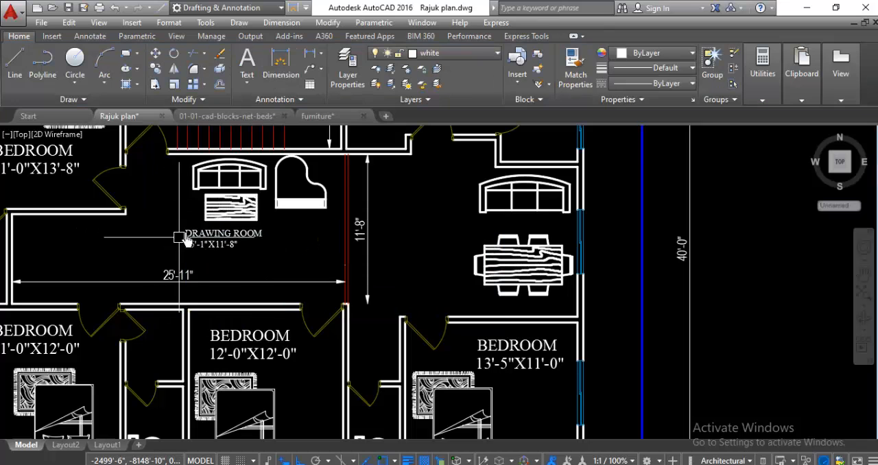
Step: Delete the drawing room's vertical and horizontal dimensions
{"action": "scroll", "coordinate": [178, 236], "scroll_direction": "down", "scroll_amount": 2}
{"action": "scroll", "coordinate": [206, 294], "scroll_direction": "down", "scroll_amount": 3}
{"action": "scroll", "coordinate": [357, 288], "scroll_direction": "up", "scroll_amount": 5}
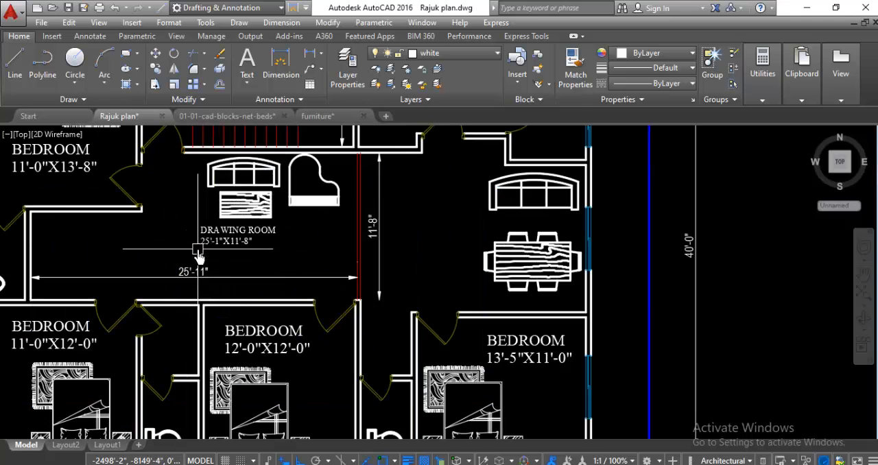
{"action": "scroll", "coordinate": [398, 272], "scroll_direction": "up", "scroll_amount": 2}
{"action": "left_click", "coordinate": [359, 277]}
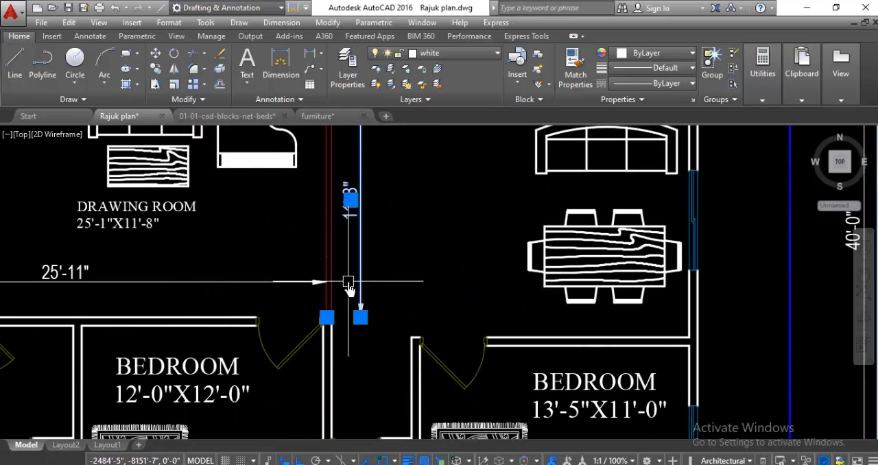
{"action": "key", "text": "Delete"}
{"action": "left_click", "coordinate": [290, 283]}
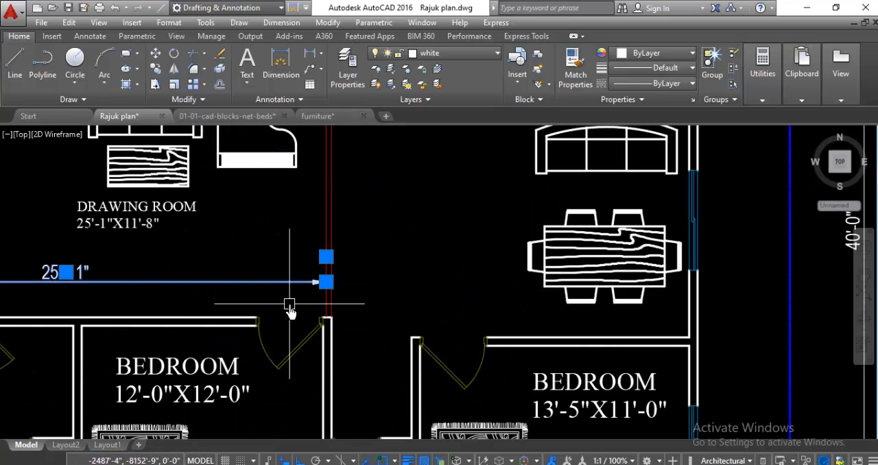
{"action": "key", "text": "Delete"}
{"action": "scroll", "coordinate": [357, 309], "scroll_direction": "down", "scroll_amount": 5}
{"action": "scroll", "coordinate": [509, 305], "scroll_direction": "up", "scroll_amount": 1}
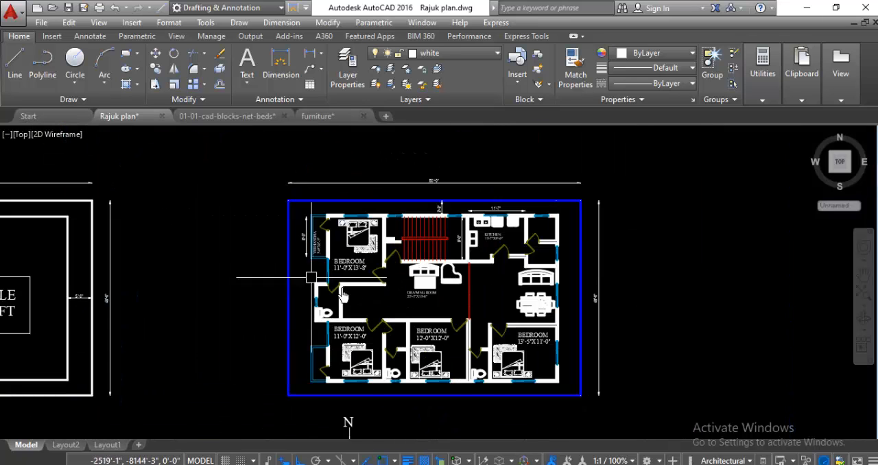
{"action": "scroll", "coordinate": [509, 305], "scroll_direction": "up", "scroll_amount": 2}
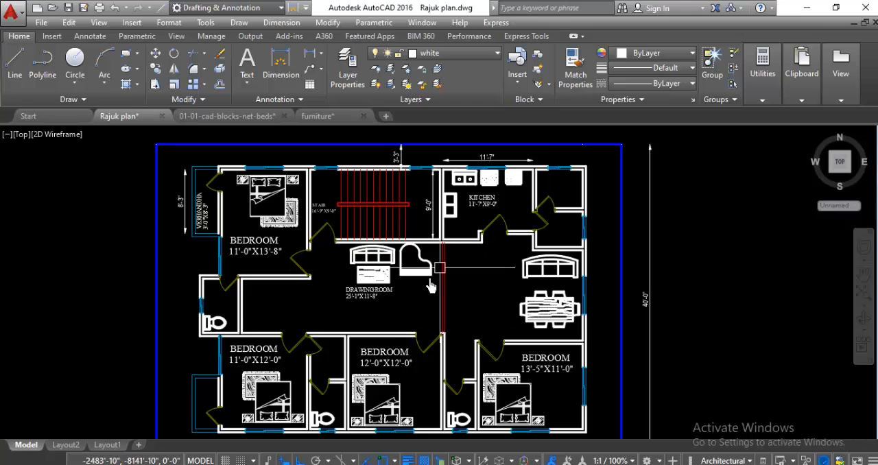
{"action": "scroll", "coordinate": [228, 339], "scroll_direction": "up", "scroll_amount": 3}
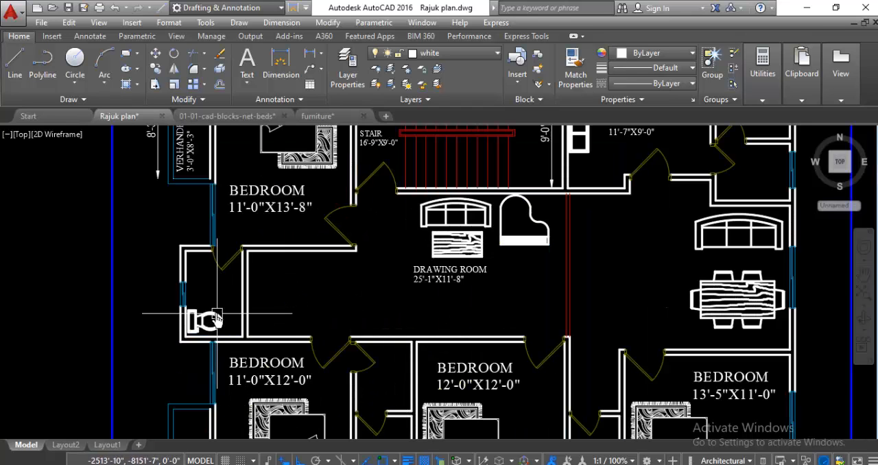
{"action": "scroll", "coordinate": [199, 316], "scroll_direction": "down", "scroll_amount": 3}
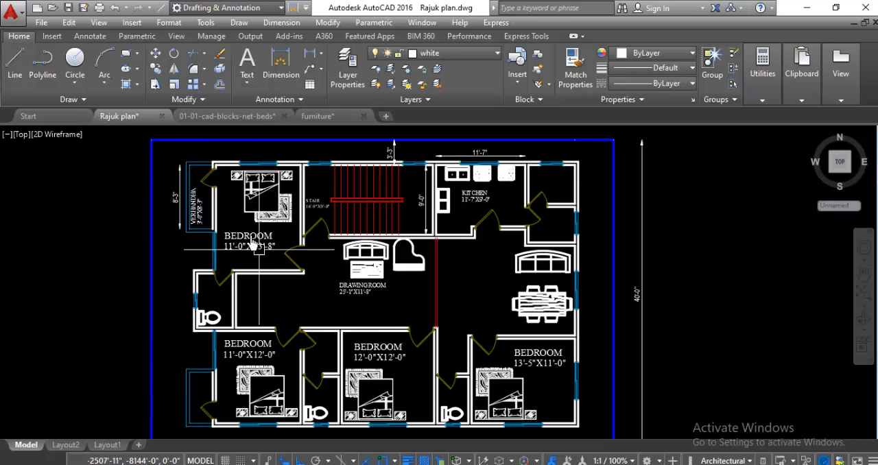
{"action": "scroll", "coordinate": [191, 200], "scroll_direction": "up", "scroll_amount": 5}
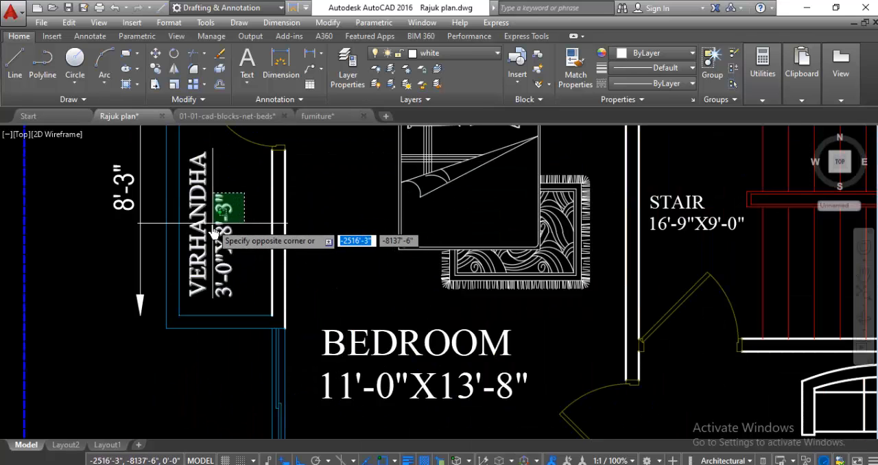
{"action": "left_click", "coordinate": [234, 203]}
{"action": "right_click", "coordinate": [232, 172]}
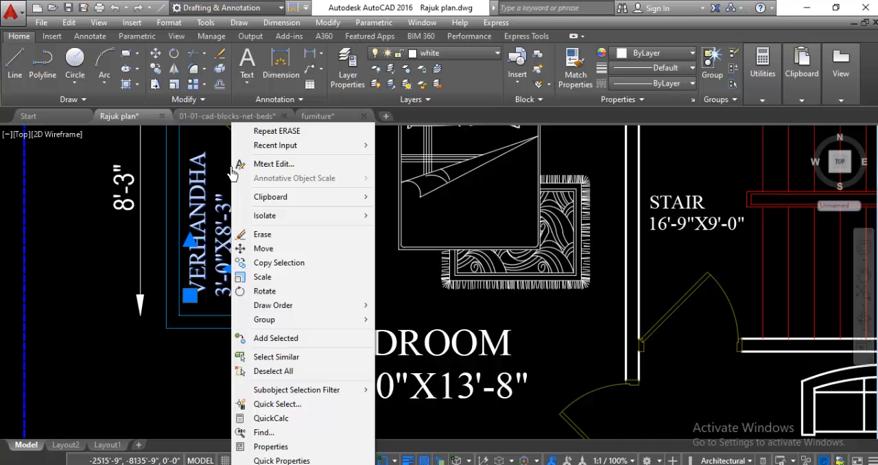
{"action": "left_click", "coordinate": [264, 278]}
{"action": "left_click", "coordinate": [217, 247]}
{"action": "scroll", "coordinate": [184, 170], "scroll_direction": "down", "scroll_amount": 4}
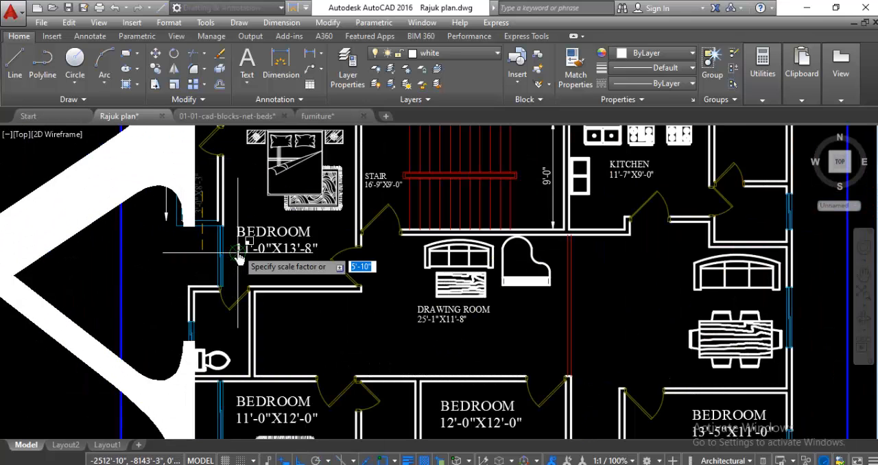
{"action": "key", "text": "Escape"}
Step: Copy the northwest VERHANDHA 3'-0"X8'-3" label into the southwest verandah
{"action": "scroll", "coordinate": [196, 184], "scroll_direction": "up", "scroll_amount": 4}
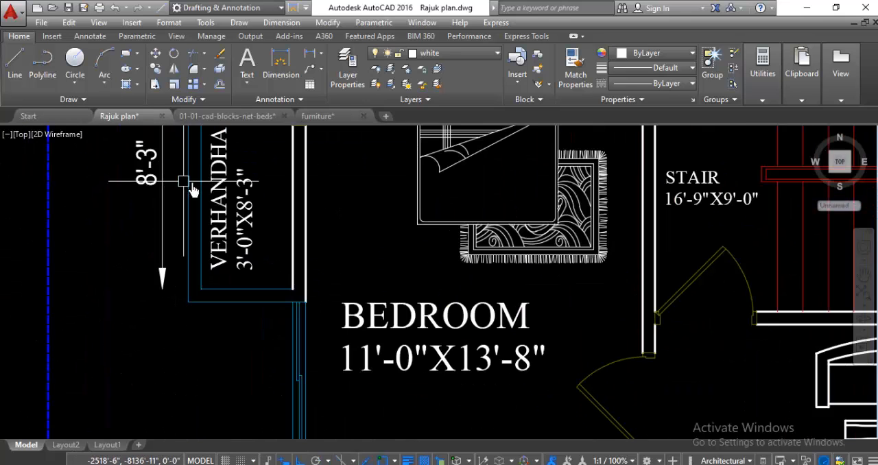
{"action": "left_click", "coordinate": [218, 237]}
{"action": "right_click", "coordinate": [222, 236]}
{"action": "left_click", "coordinate": [270, 263]}
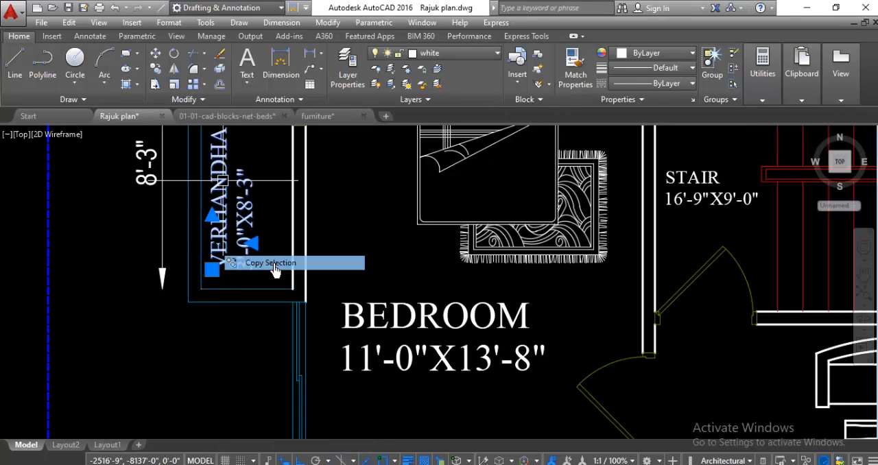
{"action": "left_click", "coordinate": [214, 236]}
{"action": "scroll", "coordinate": [209, 236], "scroll_direction": "down", "scroll_amount": 4}
{"action": "scroll", "coordinate": [229, 288], "scroll_direction": "down", "scroll_amount": 3}
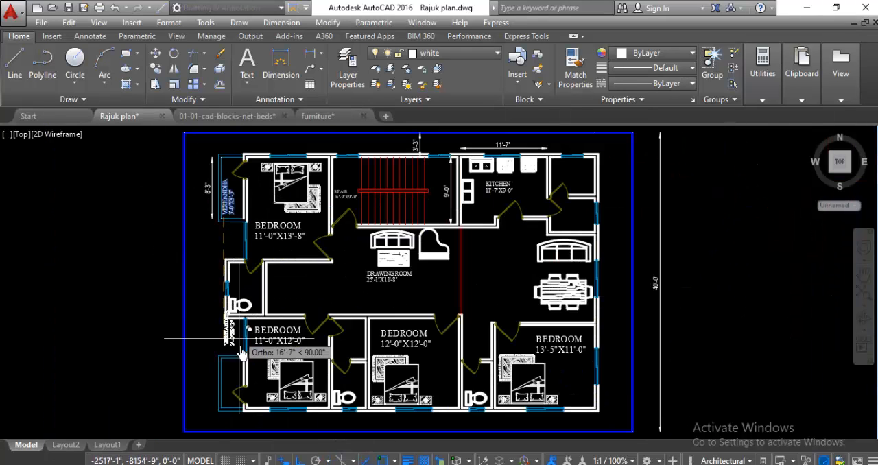
{"action": "scroll", "coordinate": [225, 384], "scroll_direction": "up", "scroll_amount": 5}
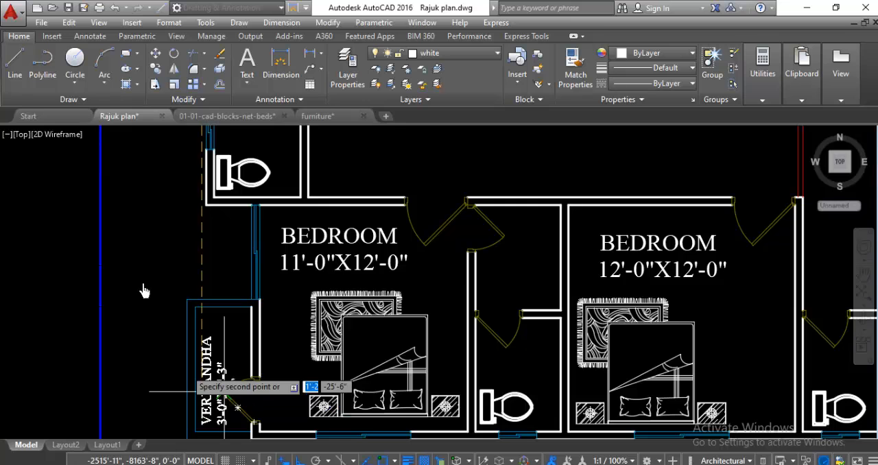
{"action": "scroll", "coordinate": [89, 304], "scroll_direction": "down", "scroll_amount": 4}
{"action": "scroll", "coordinate": [98, 295], "scroll_direction": "up", "scroll_amount": 2}
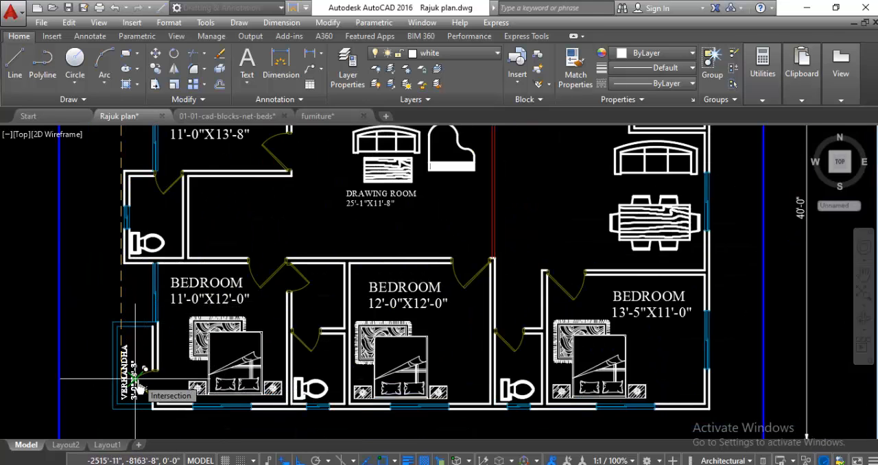
{"action": "key", "text": "Escape"}
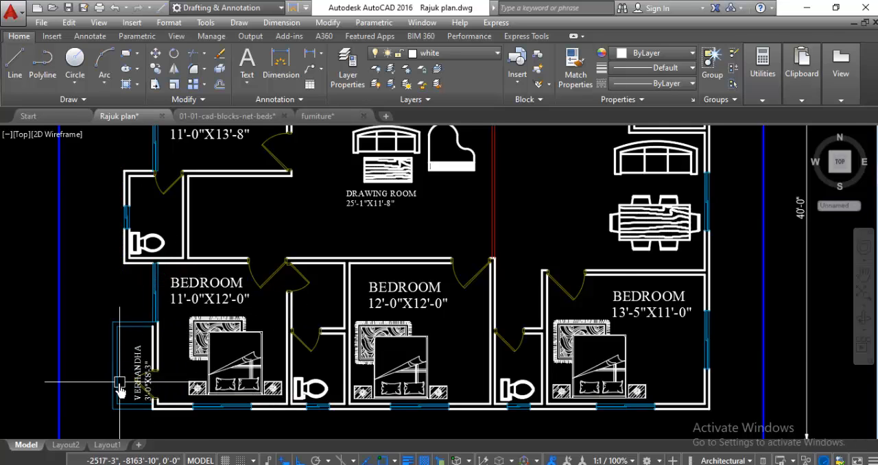
Step: Move the copied southwest verandah label about 1'-3" west and 1'-3" north, toward the middle of the verandah
{"action": "scroll", "coordinate": [117, 386], "scroll_direction": "up", "scroll_amount": 4}
{"action": "scroll", "coordinate": [202, 249], "scroll_direction": "down", "scroll_amount": 3}
{"action": "scroll", "coordinate": [202, 249], "scroll_direction": "up", "scroll_amount": 3}
{"action": "left_click", "coordinate": [235, 206]}
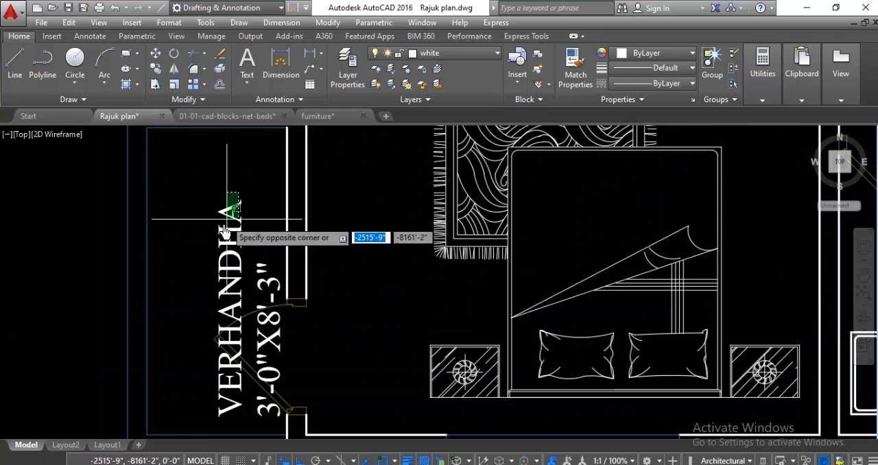
{"action": "left_click", "coordinate": [218, 197]}
{"action": "right_click", "coordinate": [213, 200]}
{"action": "left_click", "coordinate": [240, 248]}
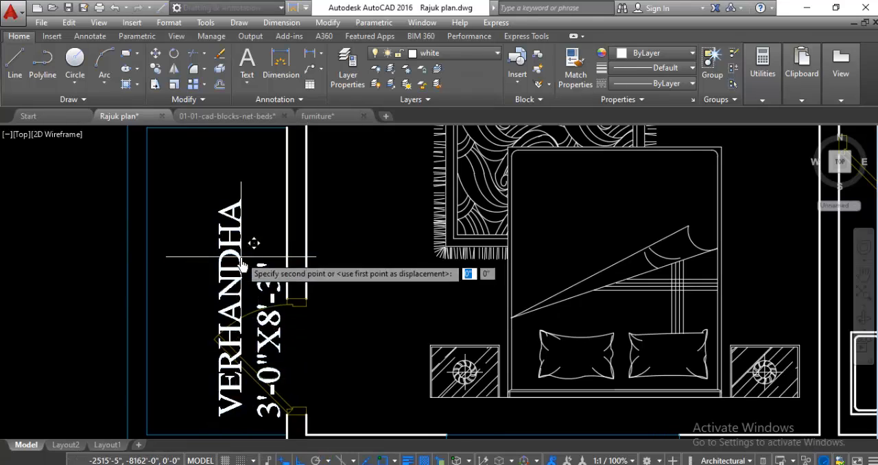
{"action": "left_click", "coordinate": [237, 268]}
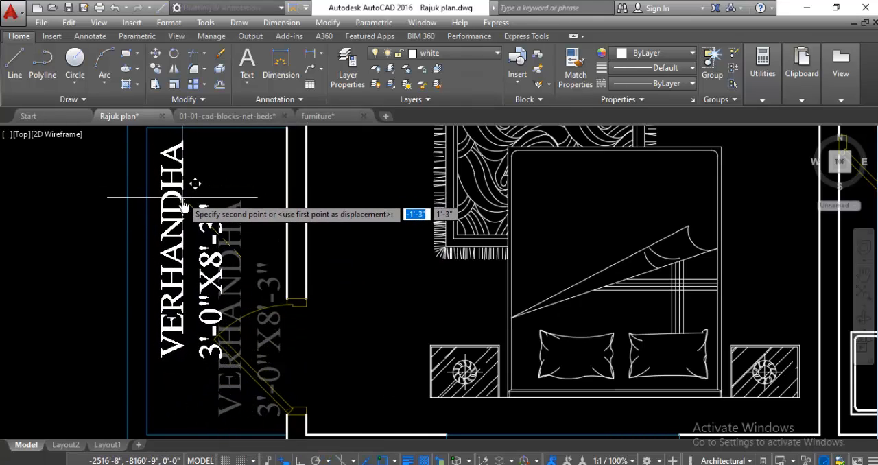
{"action": "left_click", "coordinate": [183, 199]}
Step: Dimension the dining room's width from the red partition to the east wall, placing the dimension below the dining table
{"action": "scroll", "coordinate": [125, 192], "scroll_direction": "down", "scroll_amount": 5}
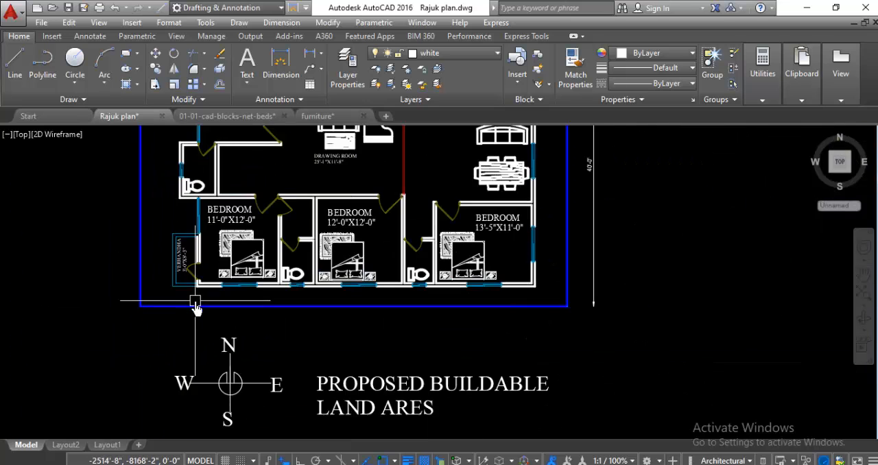
{"action": "scroll", "coordinate": [338, 264], "scroll_direction": "down", "scroll_amount": 3}
{"action": "scroll", "coordinate": [353, 185], "scroll_direction": "up", "scroll_amount": 3}
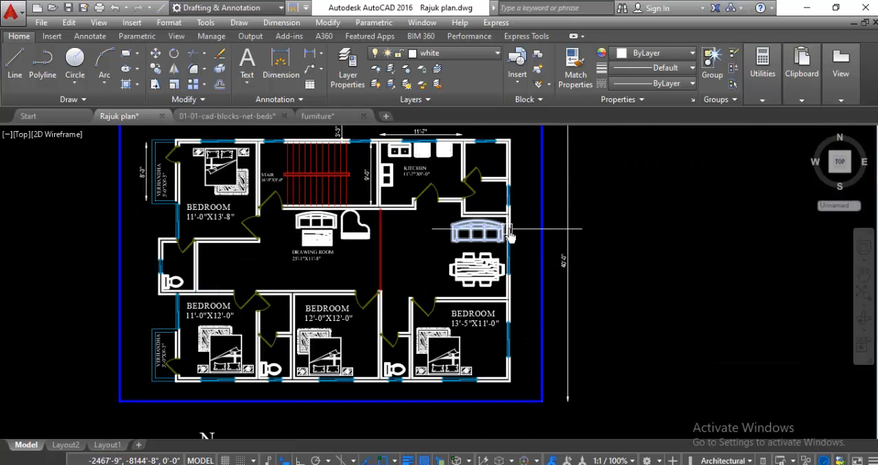
{"action": "scroll", "coordinate": [514, 227], "scroll_direction": "up", "scroll_amount": 3}
{"action": "left_click", "coordinate": [281, 65]}
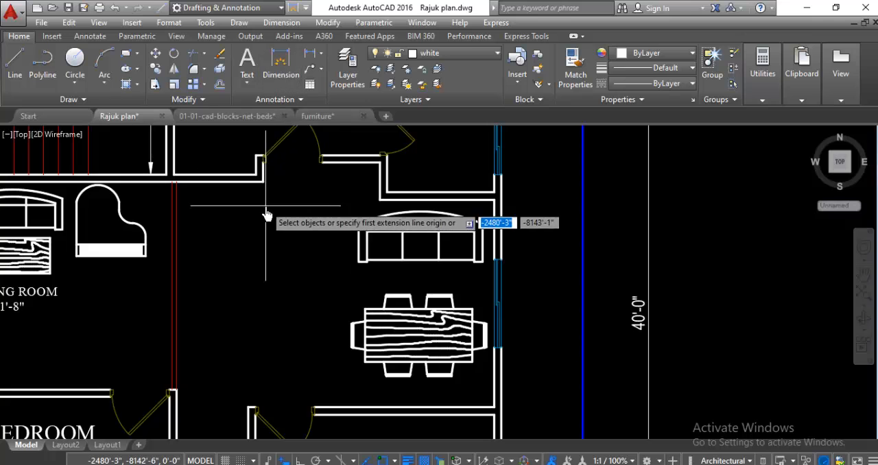
{"action": "left_click", "coordinate": [171, 392]}
{"action": "left_click", "coordinate": [494, 397]}
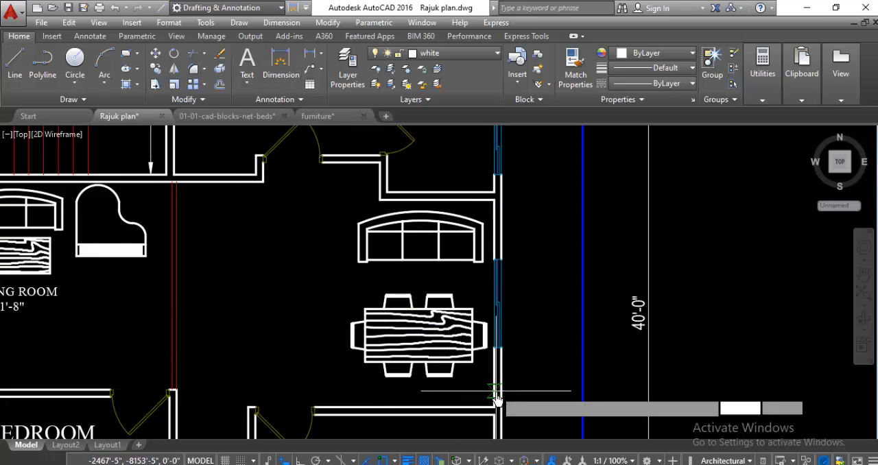
{"action": "left_click", "coordinate": [495, 398]}
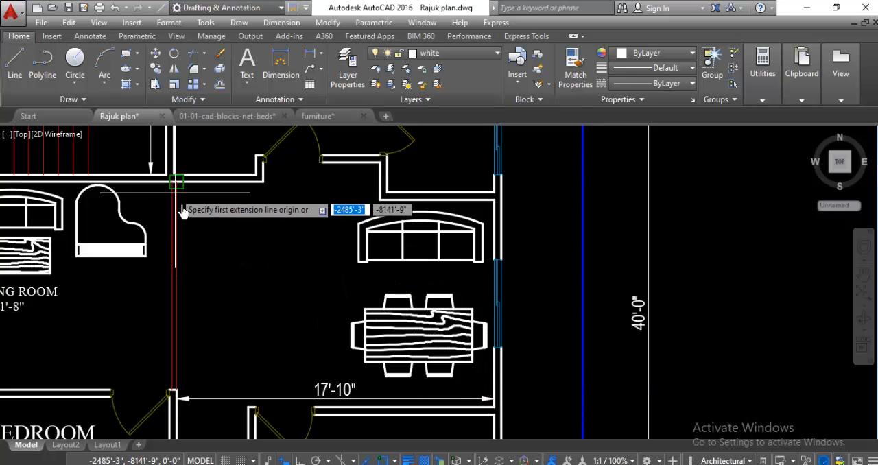
{"action": "key", "text": "Escape"}
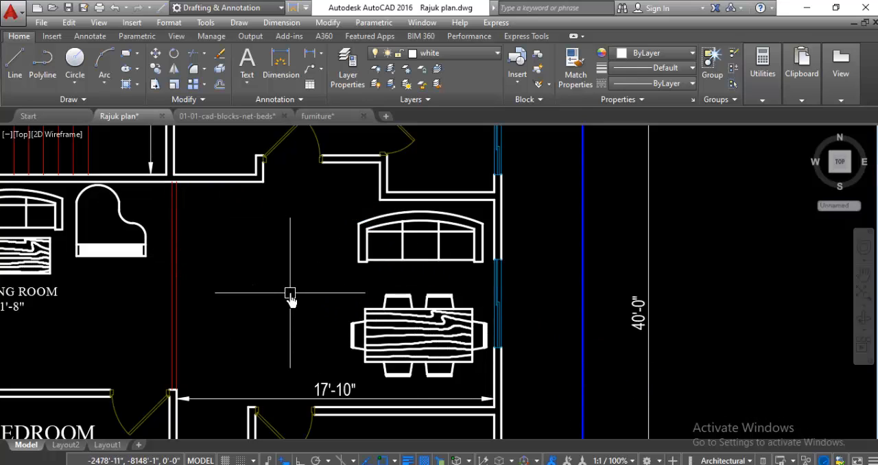
Step: Add a two-line multiline text west of the dining table reading DINING ROOM and 17'-10"X11'-8", widening its box to fit
{"action": "scroll", "coordinate": [237, 391], "scroll_direction": "down", "scroll_amount": 4}
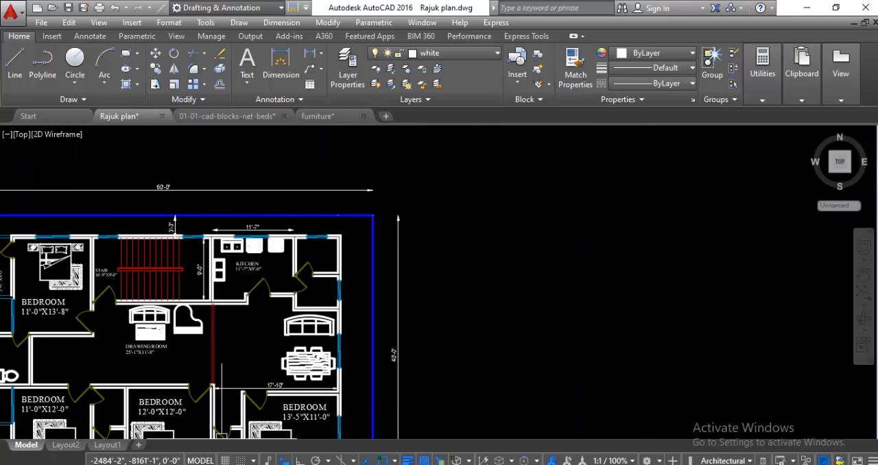
{"action": "scroll", "coordinate": [250, 410], "scroll_direction": "up", "scroll_amount": 4}
{"action": "left_click", "coordinate": [241, 69]}
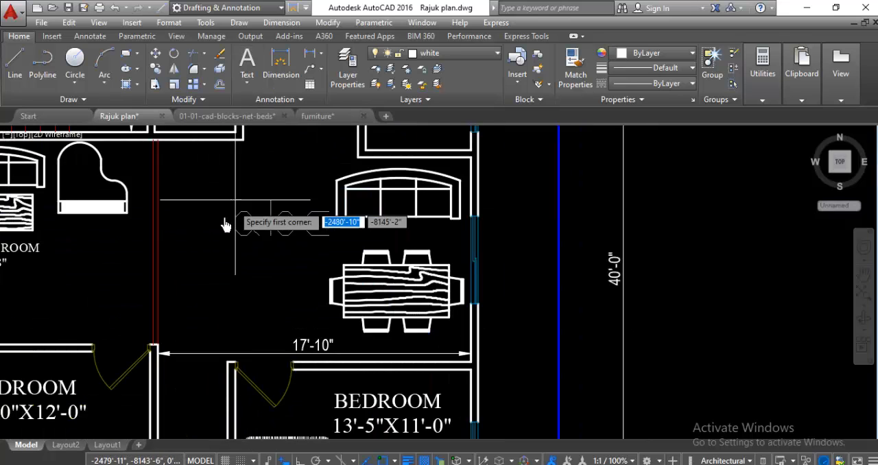
{"action": "left_click", "coordinate": [188, 203]}
{"action": "left_click", "coordinate": [318, 278]}
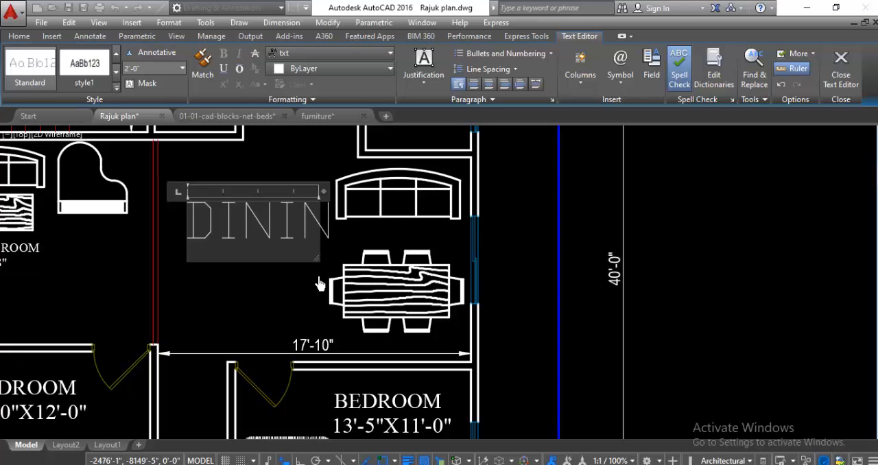
{"action": "key", "text": "Return"}
{"action": "type", "text": "ROOM"}
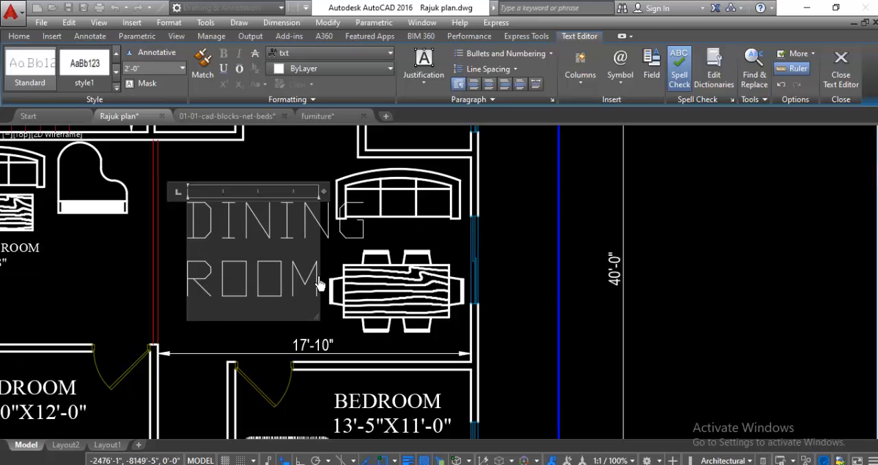
{"action": "left_click_drag", "start_coordinate": [318, 253], "coordinate": [557, 258]}
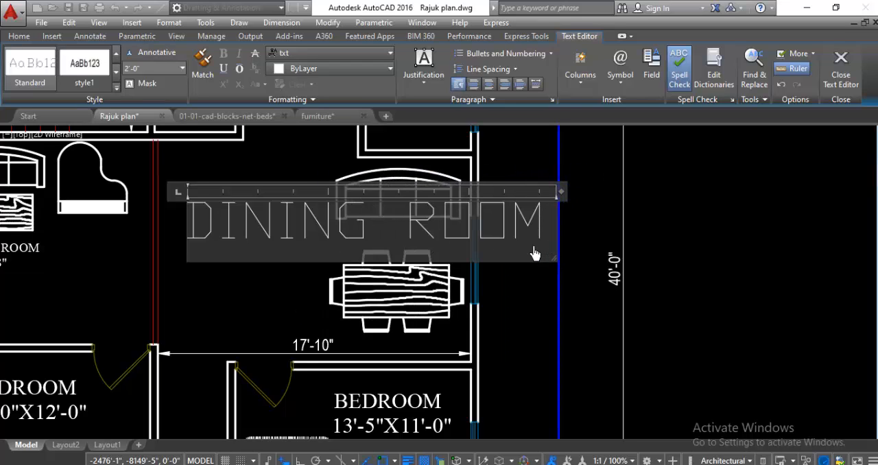
{"action": "key", "text": "Return"}
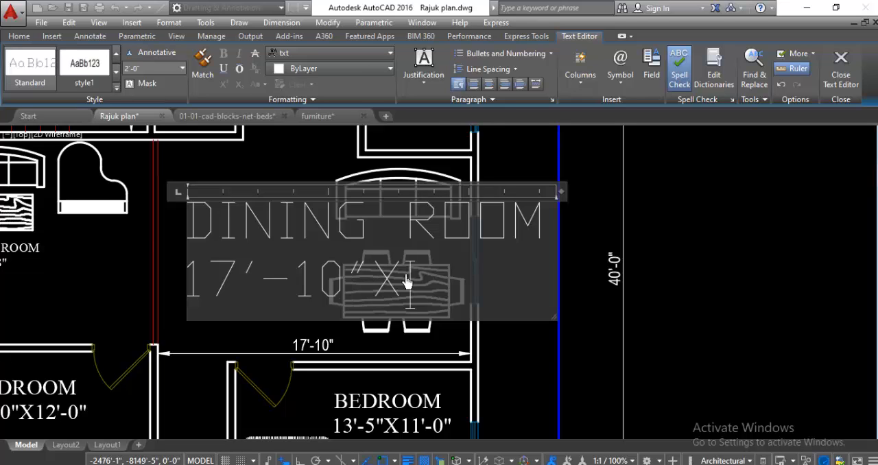
{"action": "scroll", "coordinate": [407, 281], "scroll_direction": "down", "scroll_amount": 4}
{"action": "scroll", "coordinate": [372, 260], "scroll_direction": "up", "scroll_amount": 2}
{"action": "scroll", "coordinate": [361, 259], "scroll_direction": "up", "scroll_amount": 3}
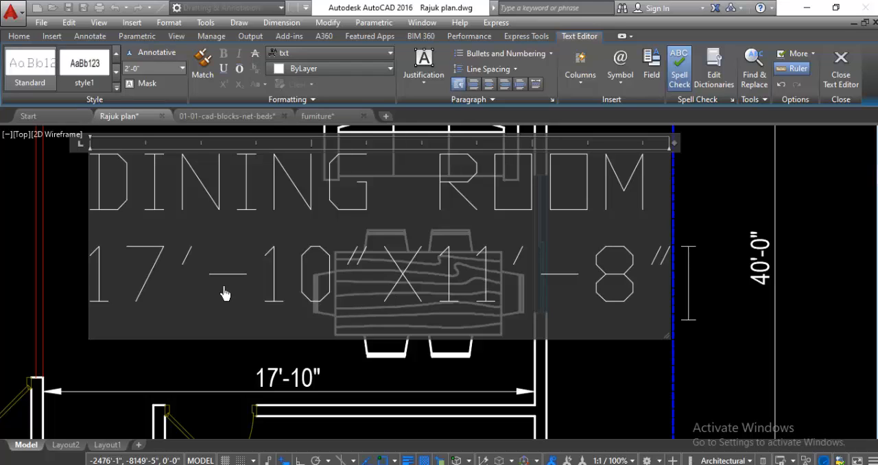
Step: Set the whole dining room label to a 10" text height and the Times New Roman font
{"action": "left_click_drag", "start_coordinate": [100, 191], "coordinate": [704, 343]}
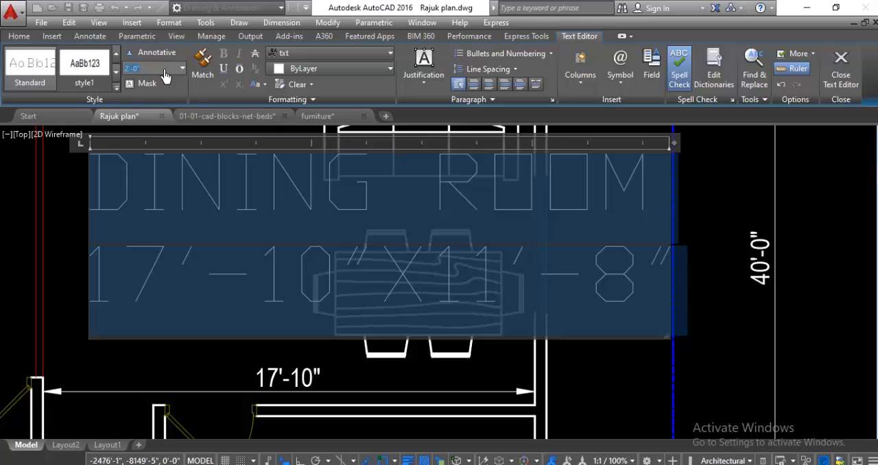
{"action": "key", "text": "Return"}
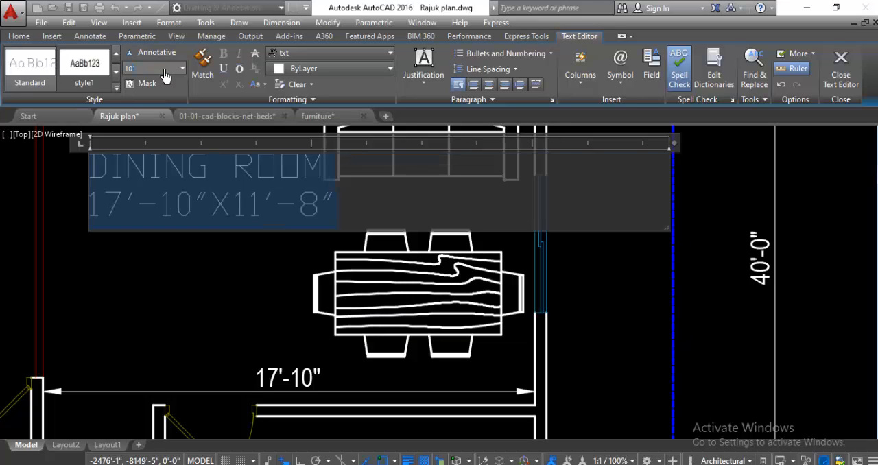
{"action": "left_click", "coordinate": [300, 53]}
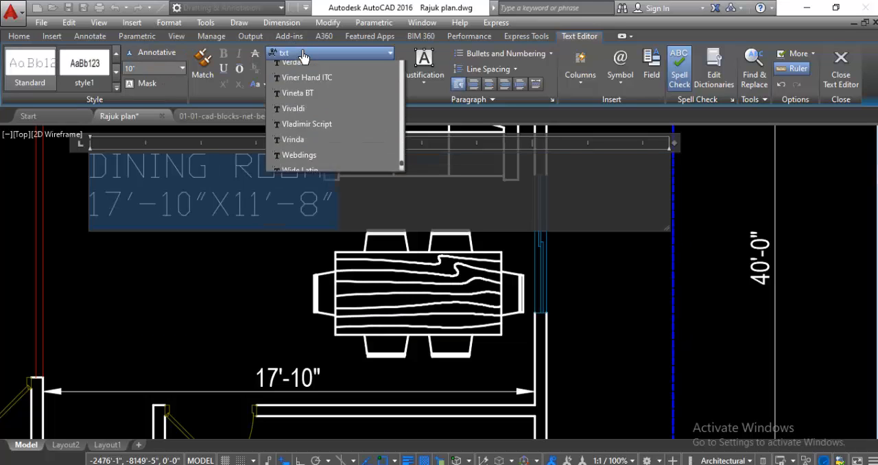
{"action": "scroll", "coordinate": [301, 65], "scroll_direction": "down", "scroll_amount": 15}
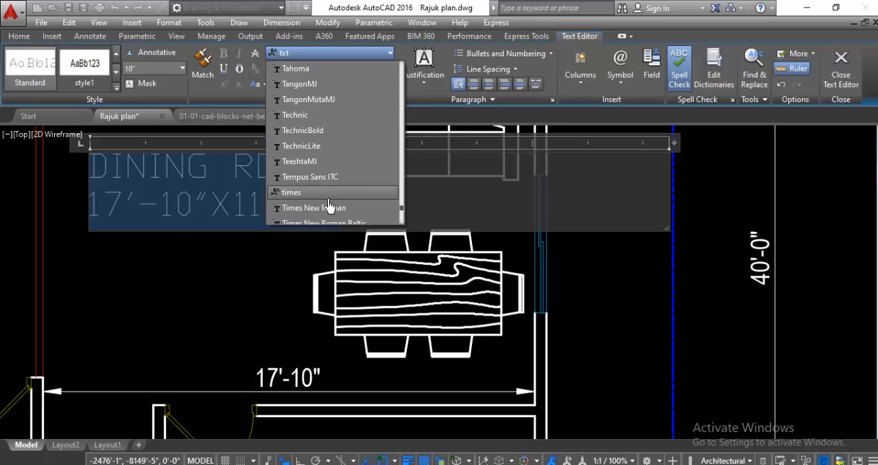
{"action": "left_click", "coordinate": [314, 208]}
{"action": "left_click", "coordinate": [248, 281]}
Step: Reduce the text height of both lines of the dining room label to 6" and select the label
{"action": "scroll", "coordinate": [248, 282], "scroll_direction": "down", "scroll_amount": 3}
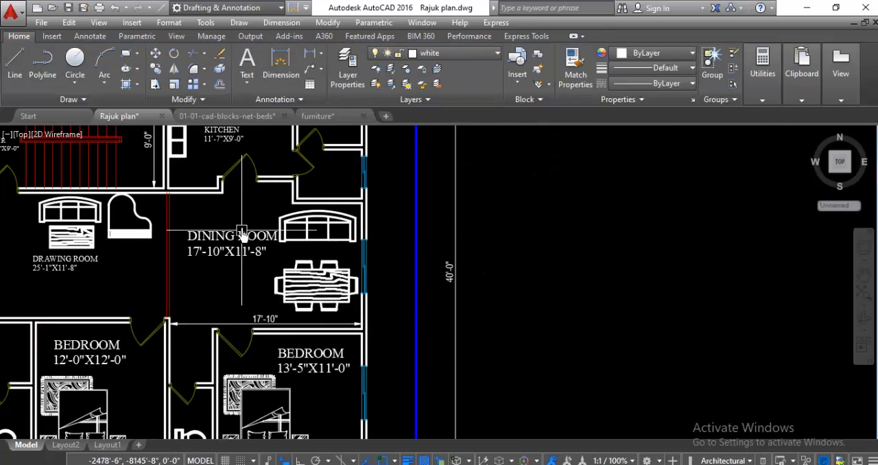
{"action": "scroll", "coordinate": [227, 243], "scroll_direction": "up", "scroll_amount": 2}
{"action": "scroll", "coordinate": [229, 245], "scroll_direction": "down", "scroll_amount": 3}
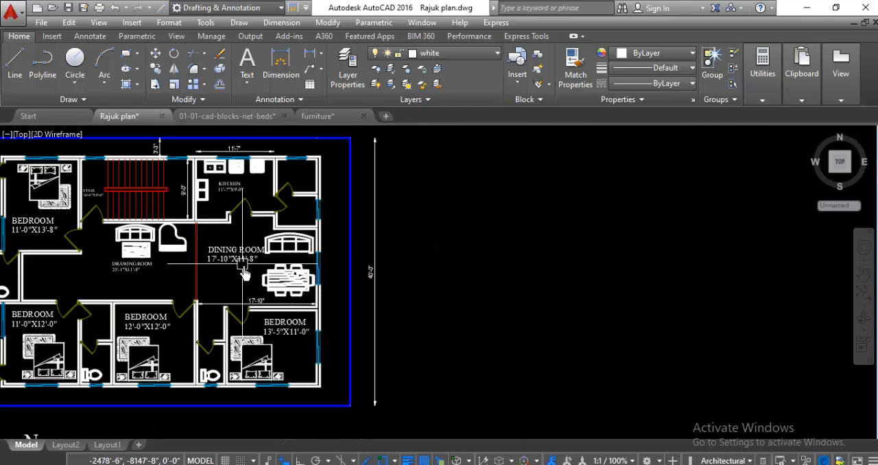
{"action": "scroll", "coordinate": [240, 264], "scroll_direction": "up", "scroll_amount": 3}
{"action": "left_click", "coordinate": [261, 250]}
{"action": "double_click", "coordinate": [260, 250]}
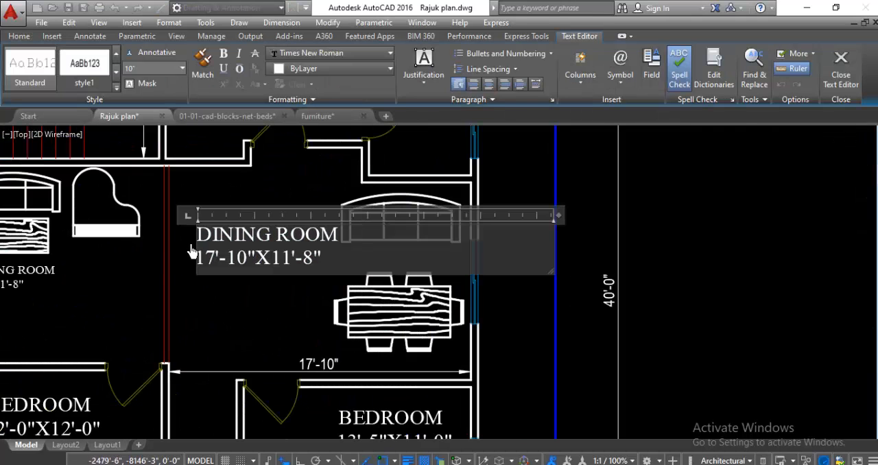
{"action": "key", "text": "ctrl+a"}
{"action": "left_click", "coordinate": [154, 71]}
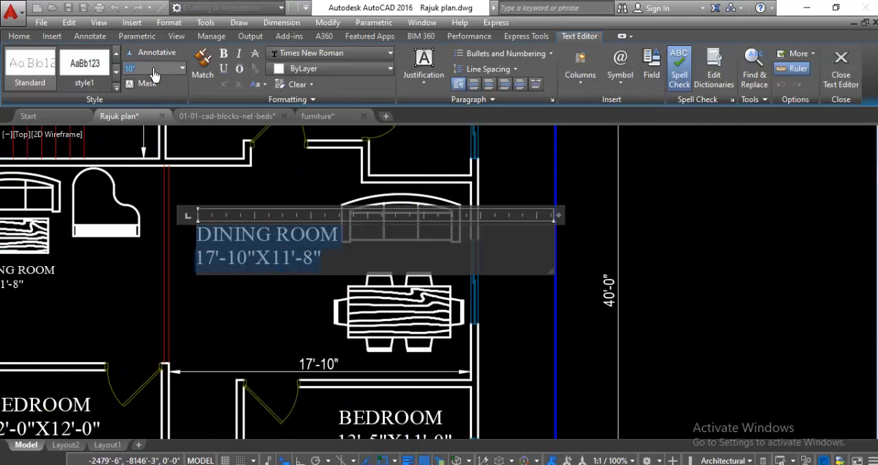
{"action": "key", "text": "Return"}
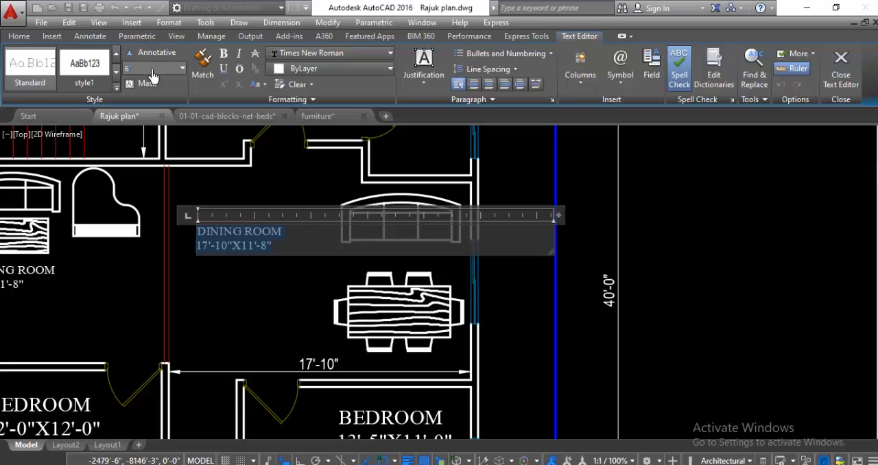
{"action": "left_click", "coordinate": [243, 305]}
{"action": "left_click", "coordinate": [251, 247]}
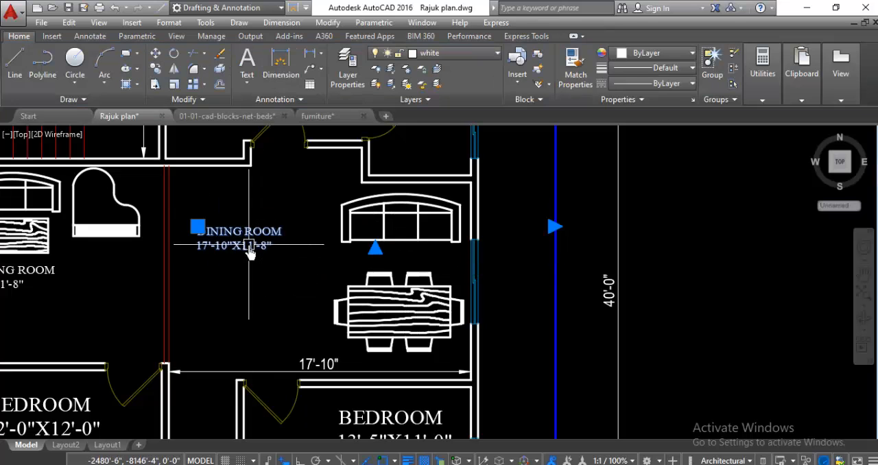
Step: Move the dining room label slightly southeast, into the open area between the red partition and the dining table
{"action": "right_click", "coordinate": [249, 253]}
{"action": "left_click", "coordinate": [264, 244]}
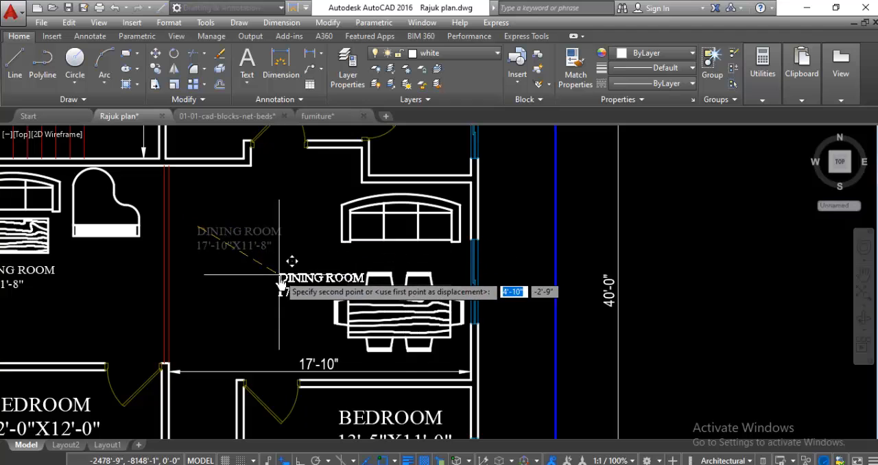
{"action": "left_click", "coordinate": [237, 251]}
Step: Review the whole floor plan, checking the room labels, bathrooms, furniture and dimensions across all rooms
{"action": "scroll", "coordinate": [259, 253], "scroll_direction": "down", "scroll_amount": 3}
{"action": "scroll", "coordinate": [259, 254], "scroll_direction": "down", "scroll_amount": 3}
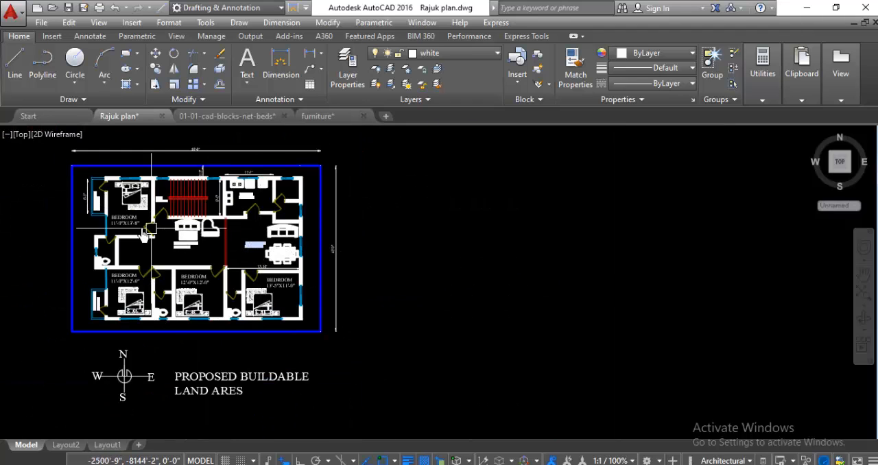
{"action": "scroll", "coordinate": [75, 228], "scroll_direction": "up", "scroll_amount": 2}
{"action": "scroll", "coordinate": [75, 230], "scroll_direction": "down", "scroll_amount": 2}
{"action": "scroll", "coordinate": [75, 228], "scroll_direction": "up", "scroll_amount": 2}
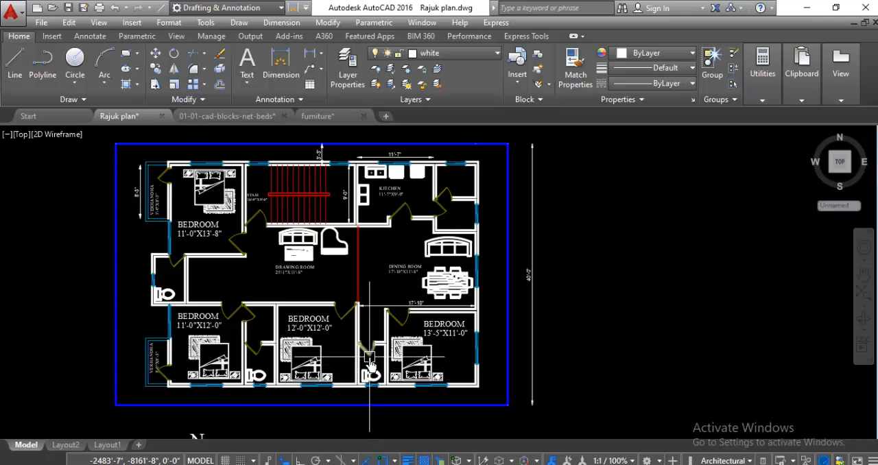
{"action": "scroll", "coordinate": [370, 358], "scroll_direction": "up", "scroll_amount": 2}
{"action": "scroll", "coordinate": [190, 362], "scroll_direction": "up", "scroll_amount": 2}
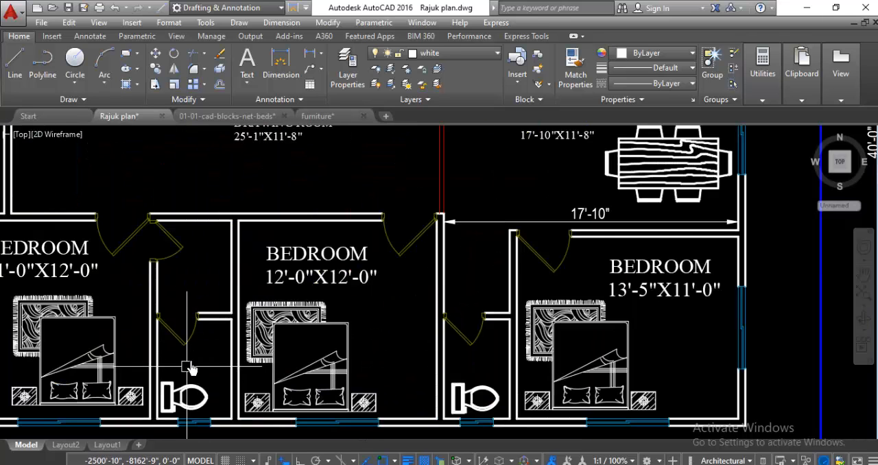
{"action": "scroll", "coordinate": [229, 321], "scroll_direction": "down", "scroll_amount": 4}
{"action": "scroll", "coordinate": [209, 343], "scroll_direction": "up", "scroll_amount": 2}
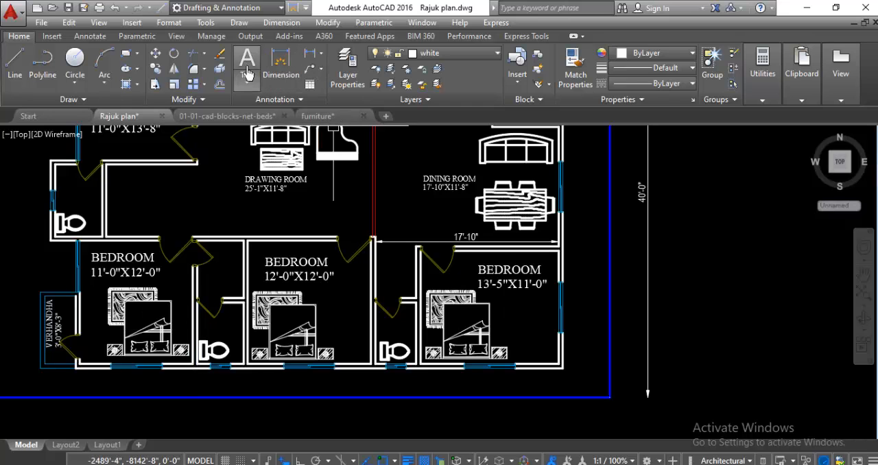
{"action": "scroll", "coordinate": [309, 370], "scroll_direction": "down", "scroll_amount": 4}
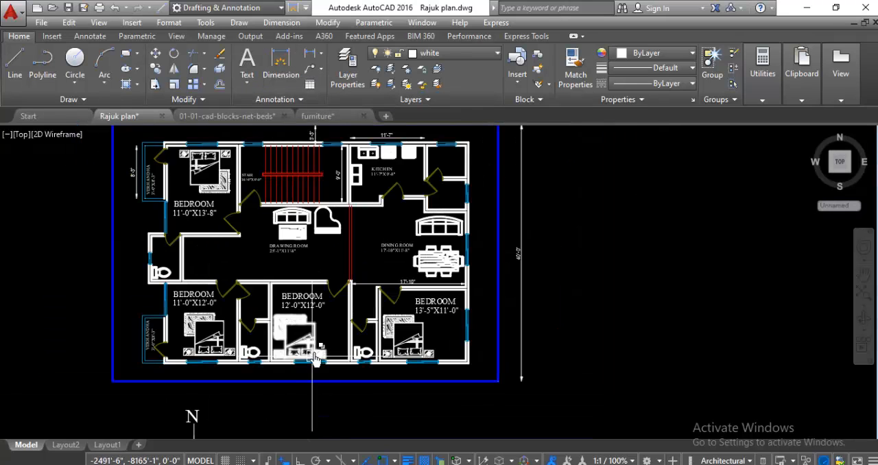
{"action": "scroll", "coordinate": [316, 278], "scroll_direction": "up", "scroll_amount": 2}
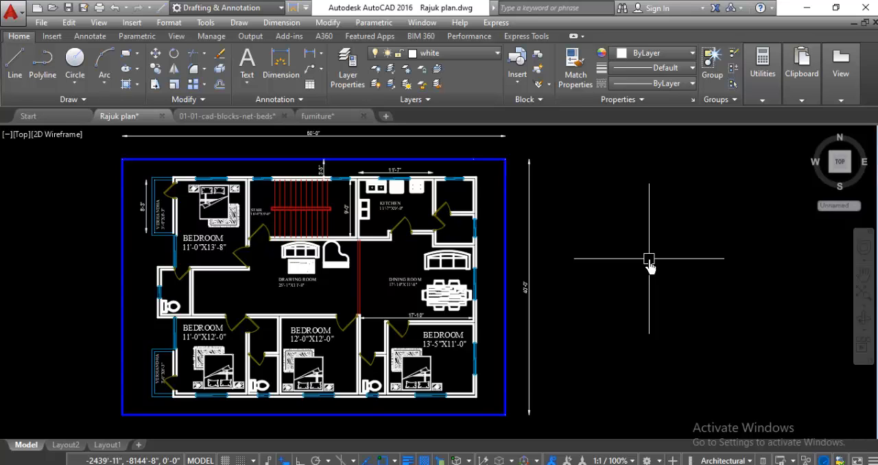
{"action": "scroll", "coordinate": [649, 263], "scroll_direction": "down", "scroll_amount": 2}
{"action": "scroll", "coordinate": [569, 288], "scroll_direction": "up", "scroll_amount": 4}
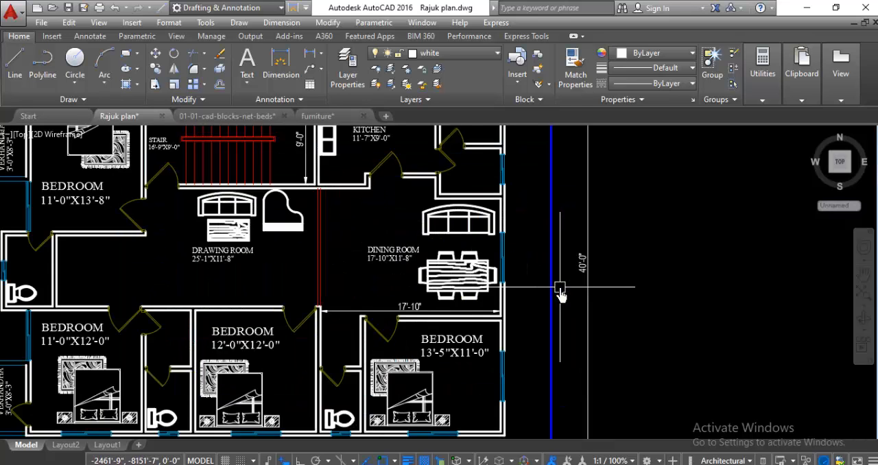
{"action": "scroll", "coordinate": [617, 281], "scroll_direction": "down", "scroll_amount": 2}
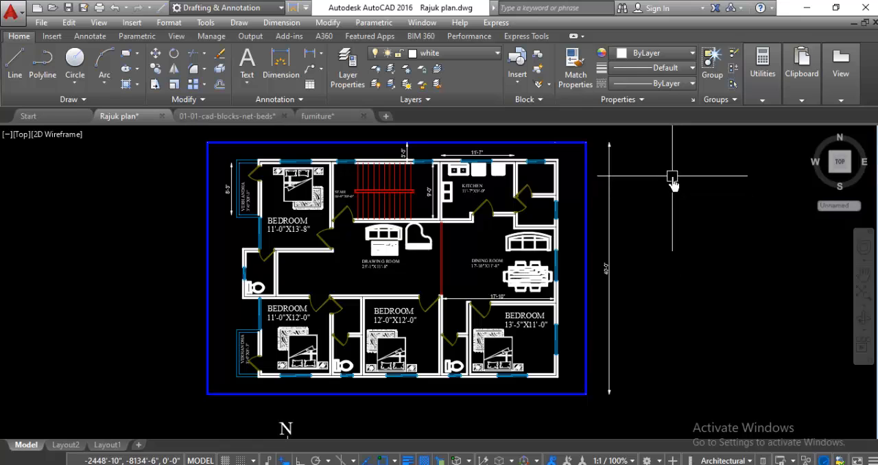
{"action": "scroll", "coordinate": [668, 170], "scroll_direction": "up", "scroll_amount": 2}
{"action": "scroll", "coordinate": [669, 170], "scroll_direction": "down", "scroll_amount": 2}
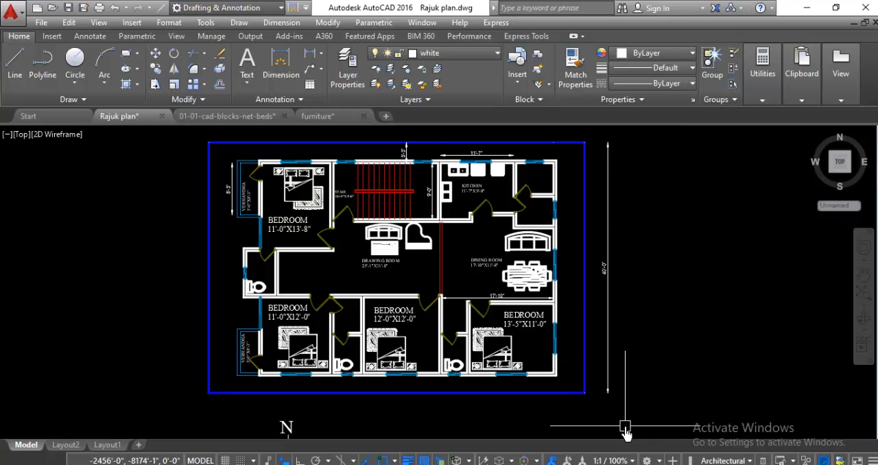
{"action": "left_click", "coordinate": [627, 463]}
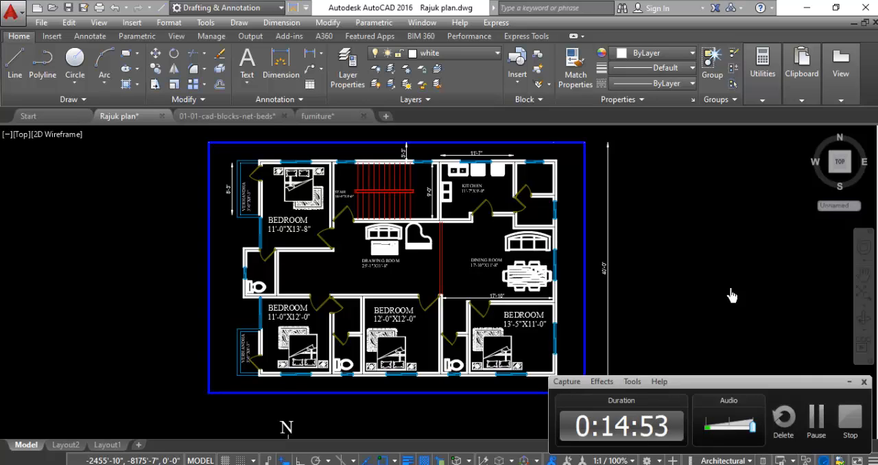
{"action": "left_click", "coordinate": [849, 383]}
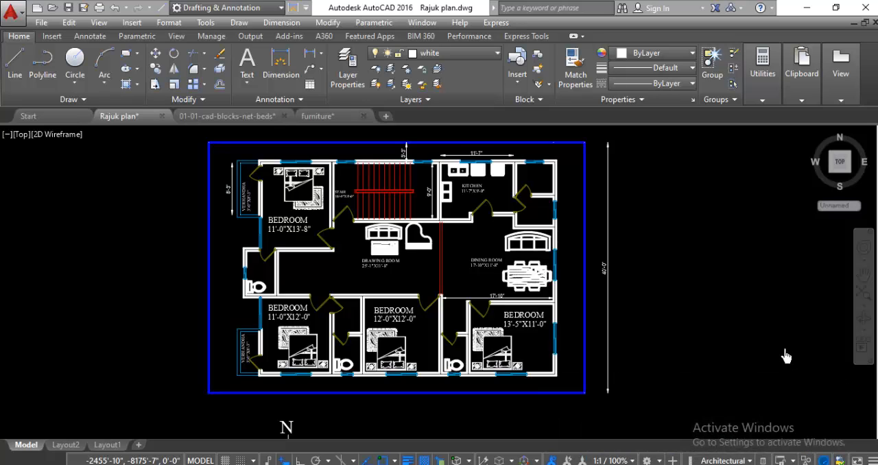